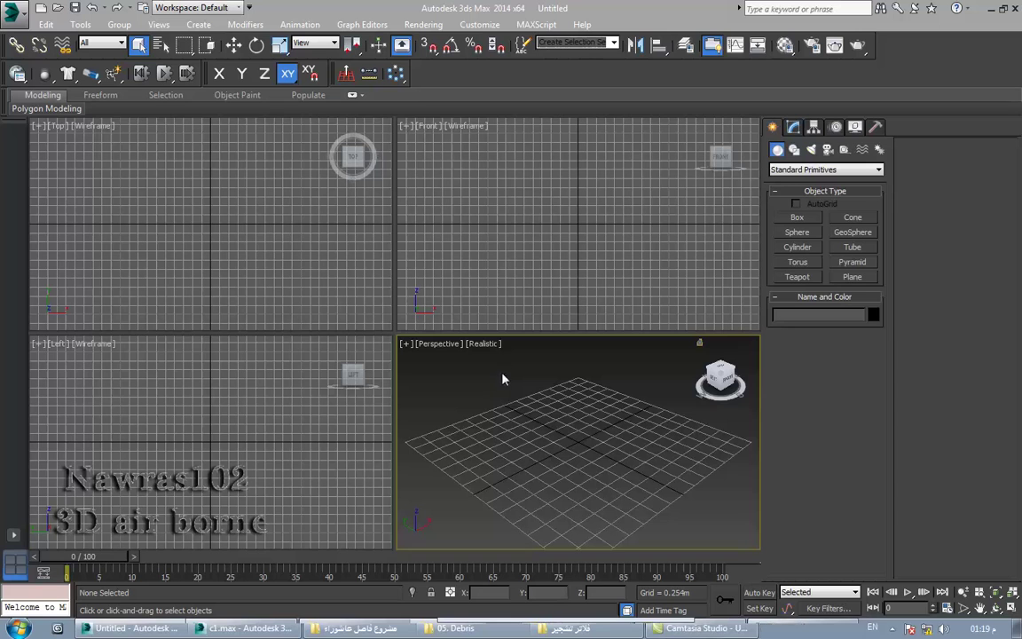
Activate the Front viewport and maximize it to fill the workspace.
{"action": "left_click", "coordinate": [307, 195]}
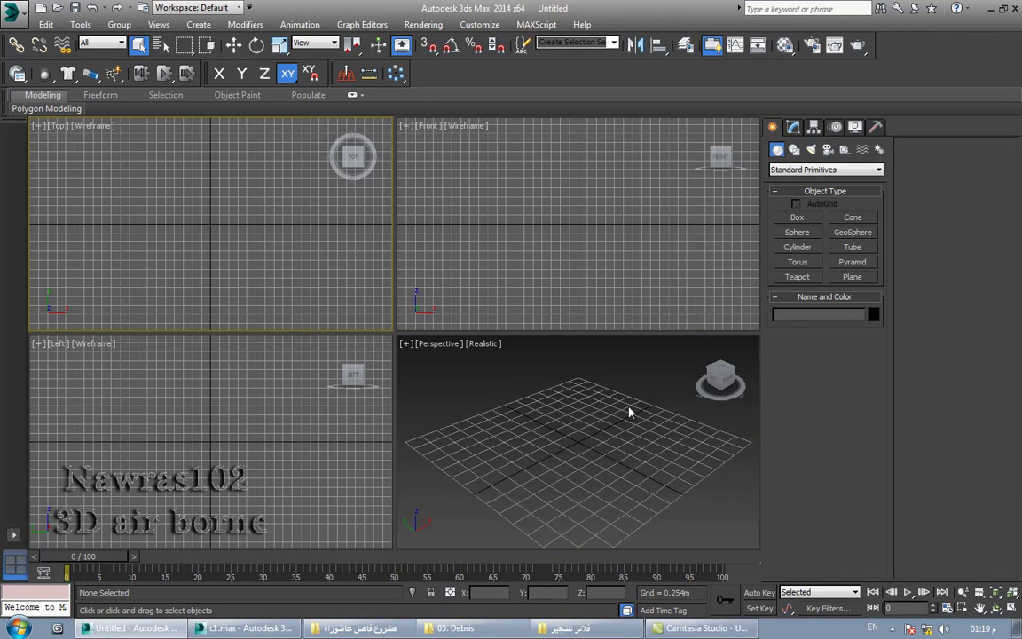
{"action": "left_click", "coordinate": [638, 456]}
{"action": "left_click", "coordinate": [203, 177]}
{"action": "left_click", "coordinate": [571, 209]}
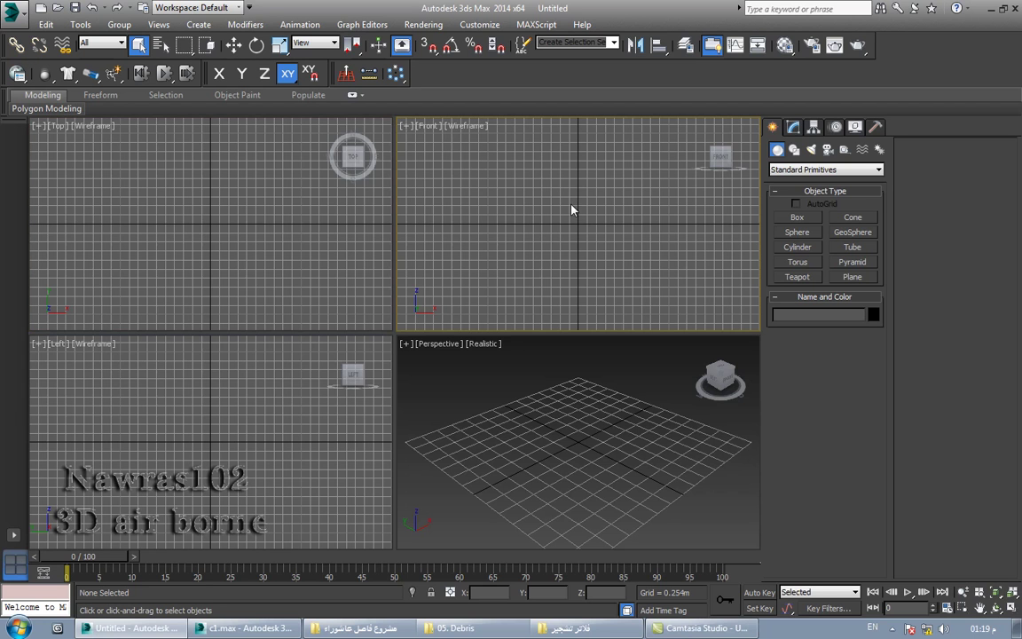
{"action": "left_click", "coordinate": [1010, 605]}
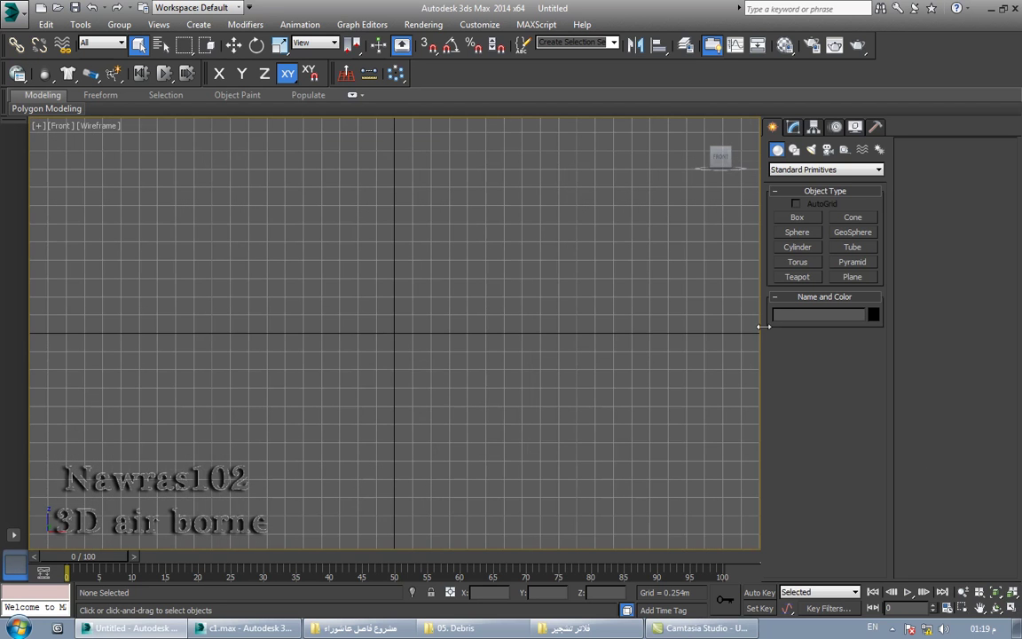
Draw a roughly 5.97m × 6.01m plane with 22 length and 22 width segments.
{"action": "left_click", "coordinate": [847, 277]}
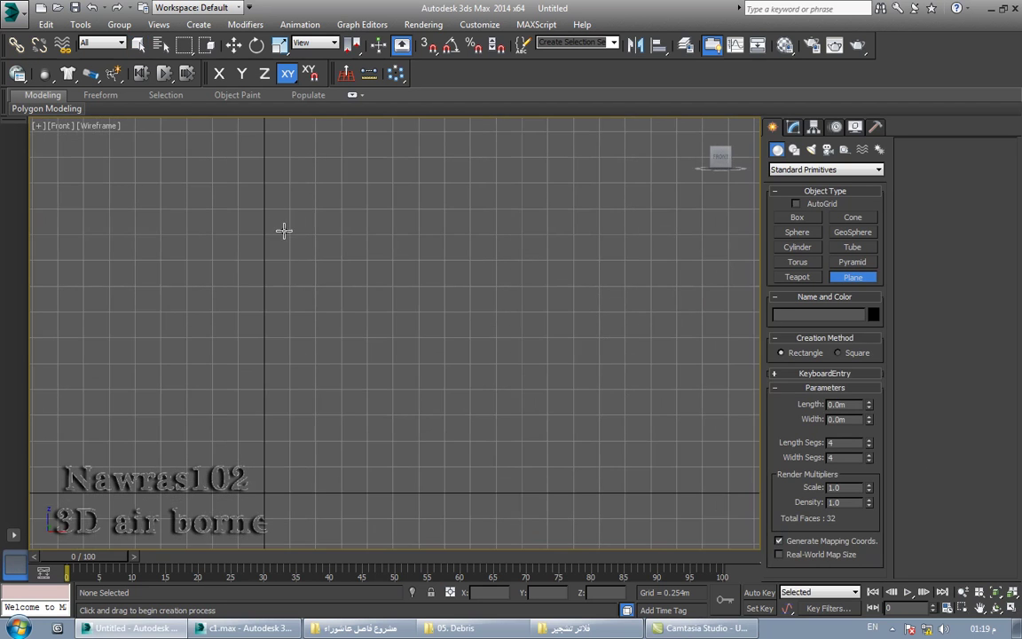
{"action": "scroll", "coordinate": [324, 218], "scroll_direction": "down", "scroll_amount": 3}
{"action": "middle_click_drag", "start_coordinate": [343, 230], "coordinate": [444, 397]}
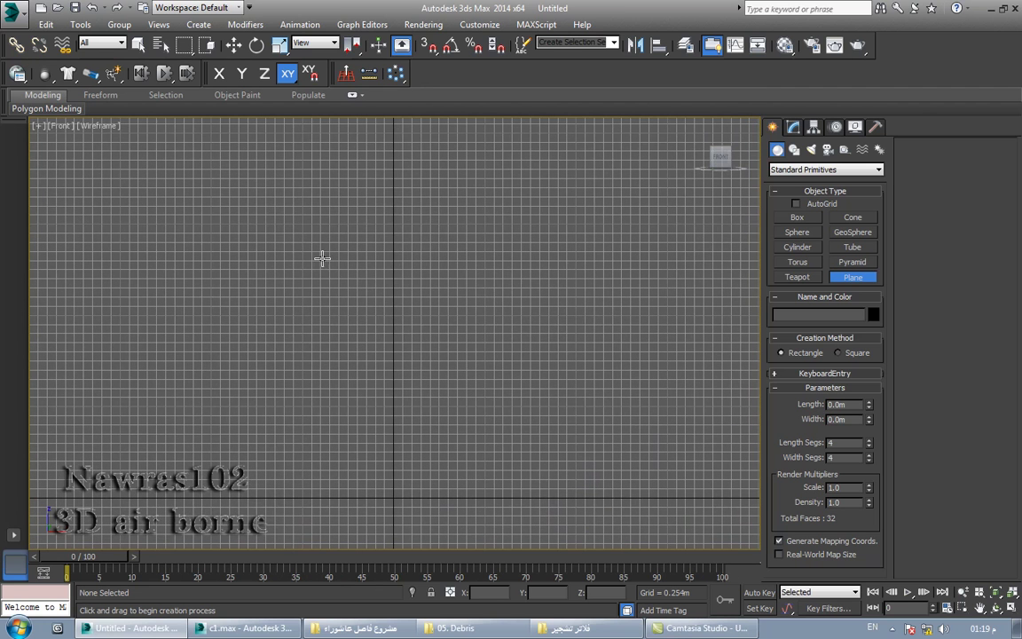
{"action": "left_click_drag", "start_coordinate": [283, 187], "coordinate": [501, 424]}
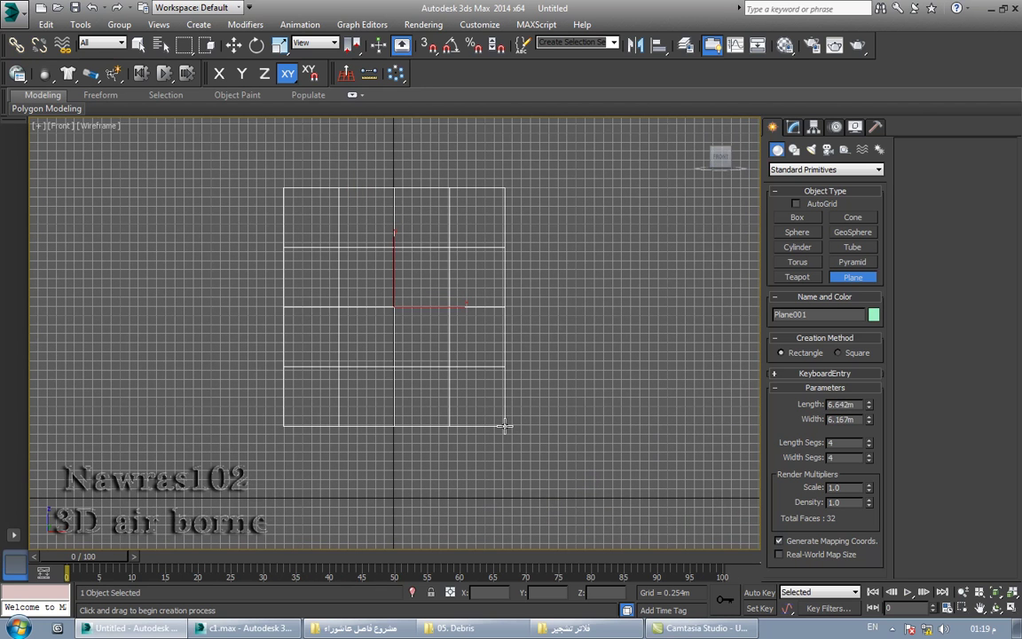
{"action": "left_click_drag", "start_coordinate": [501, 424], "coordinate": [499, 401]}
{"action": "type", "text": "22"}
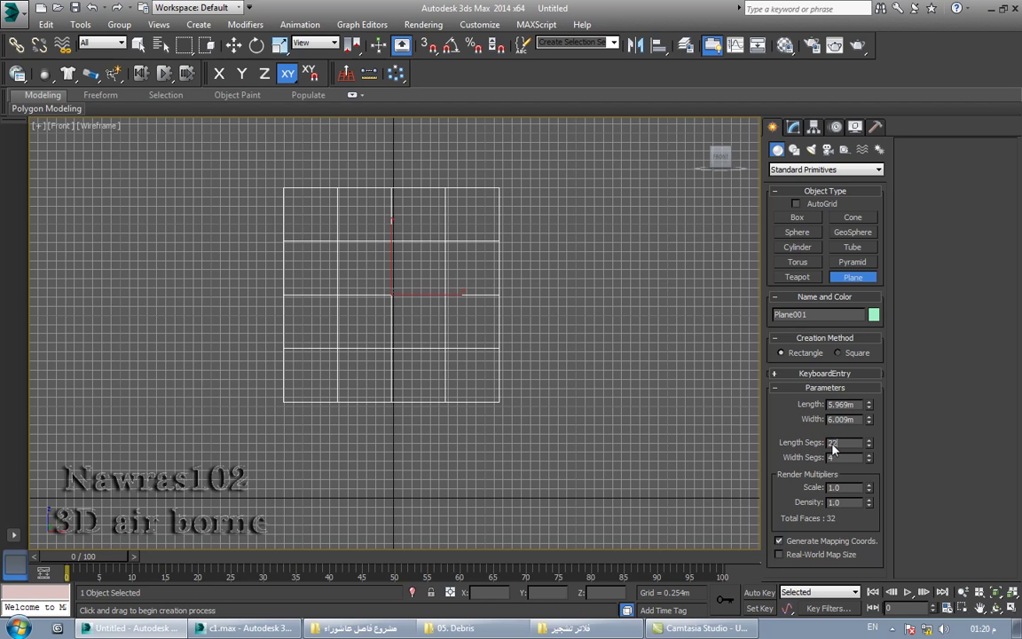
{"action": "key", "text": "Tab"}
{"action": "type", "text": "22"}
{"action": "key", "text": "Return"}
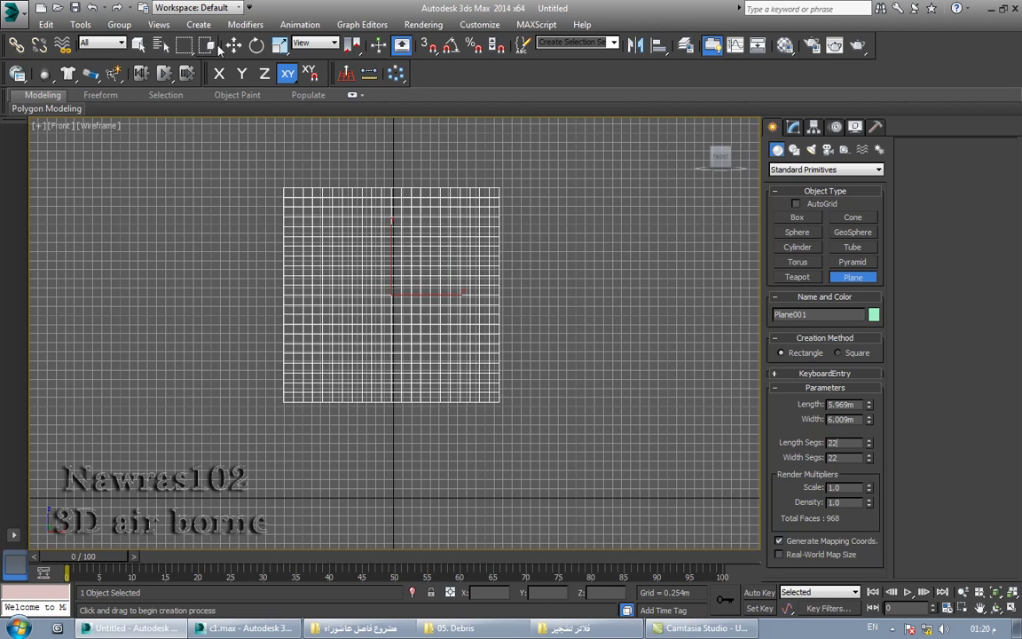
Position the plane at absolute X 0 and Z 6 m with the Move type-in.
{"action": "right_click", "coordinate": [234, 49]}
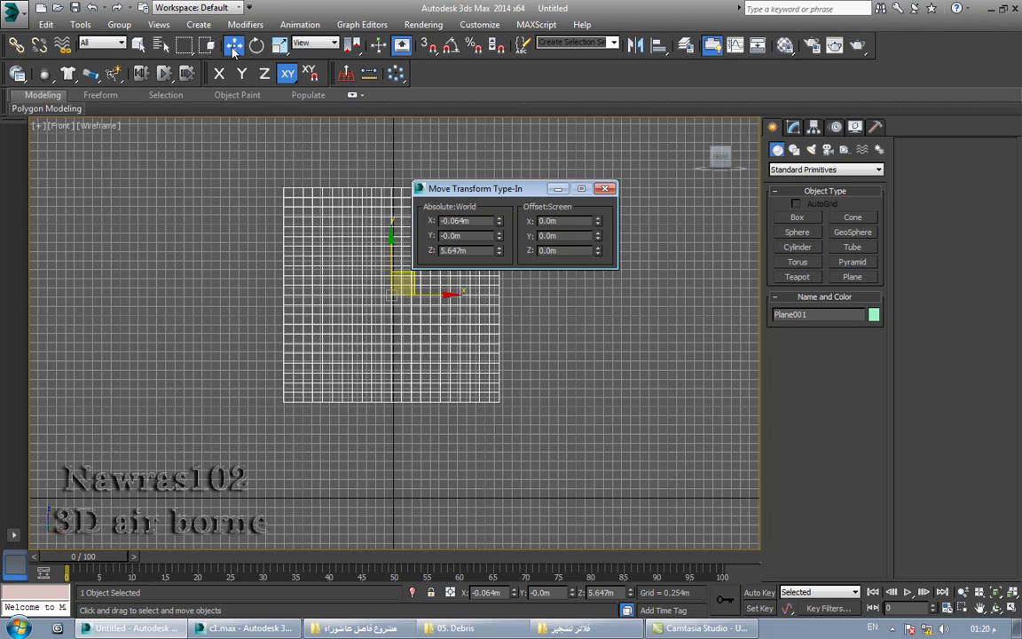
{"action": "right_click", "coordinate": [499, 221]}
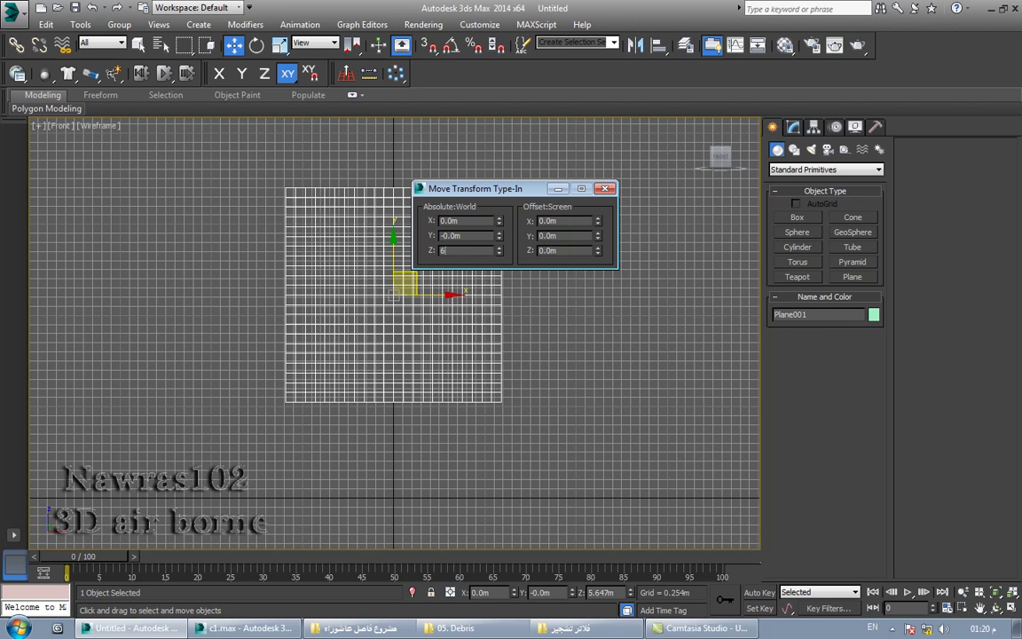
{"action": "type", "text": "6"}
{"action": "key", "text": "Return"}
{"action": "left_click", "coordinate": [603, 189]}
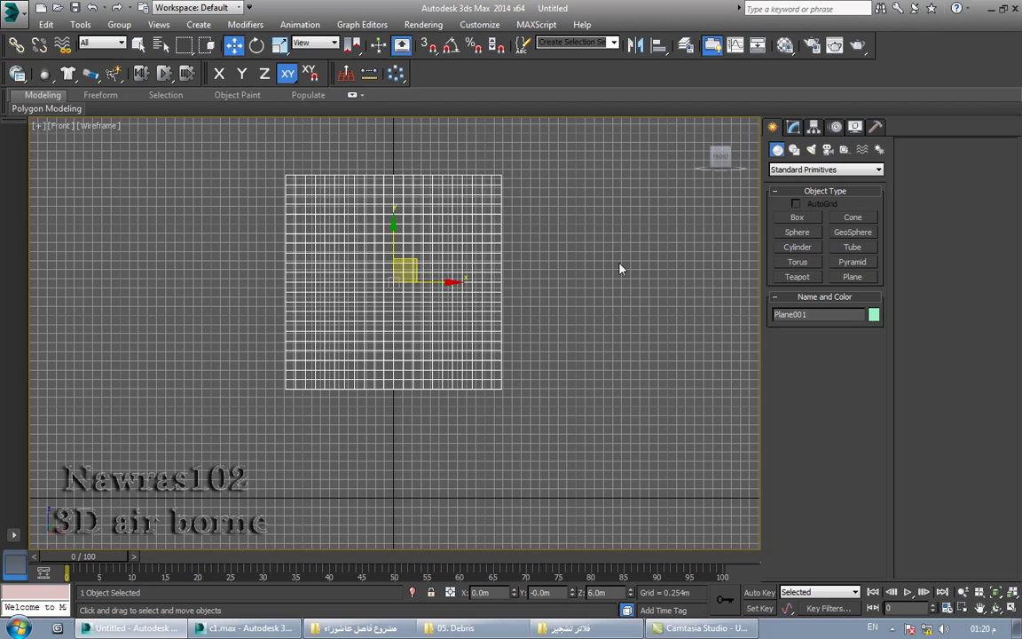
Switch to a shaded Perspective view orbited around the plane.
{"action": "key", "text": "p"}
{"action": "middle_click_drag", "start_coordinate": [587, 331], "coordinate": [484, 366], "text": "alt"}
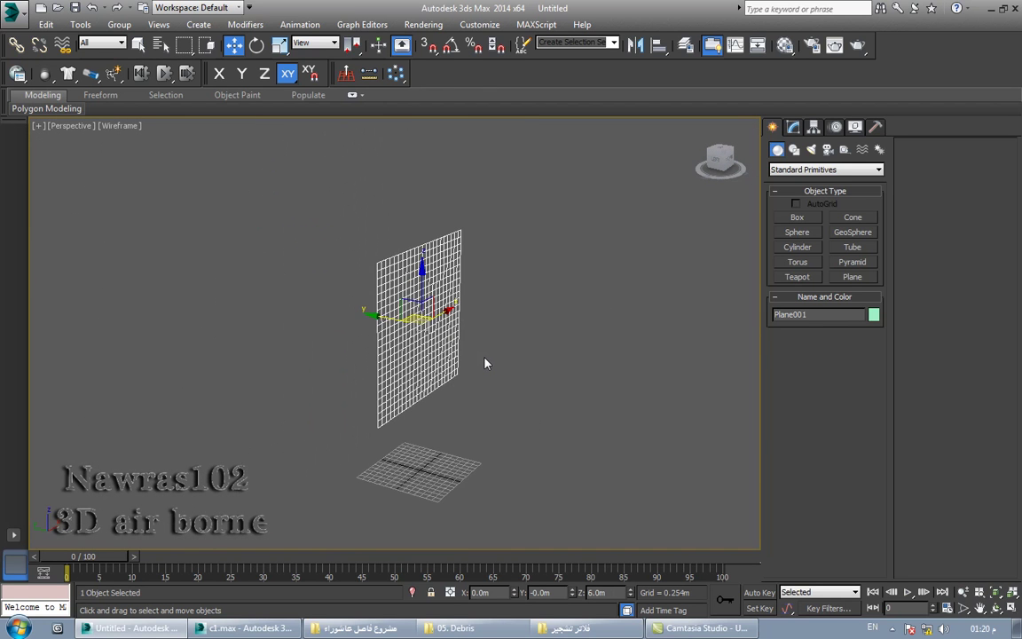
{"action": "key", "text": "F3"}
{"action": "middle_click_drag", "start_coordinate": [483, 360], "coordinate": [470, 356]}
Return to plain selection and apply mCloth to the plane from the MassFX toolbar.
{"action": "right_click", "coordinate": [537, 330]}
{"action": "left_click", "coordinate": [573, 381]}
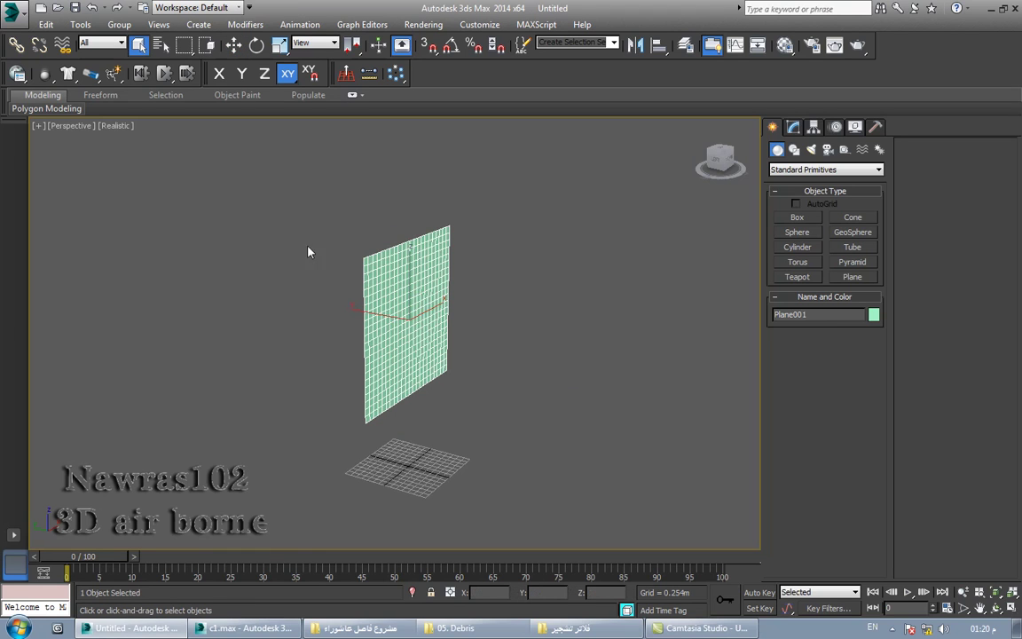
{"action": "right_click", "coordinate": [363, 96]}
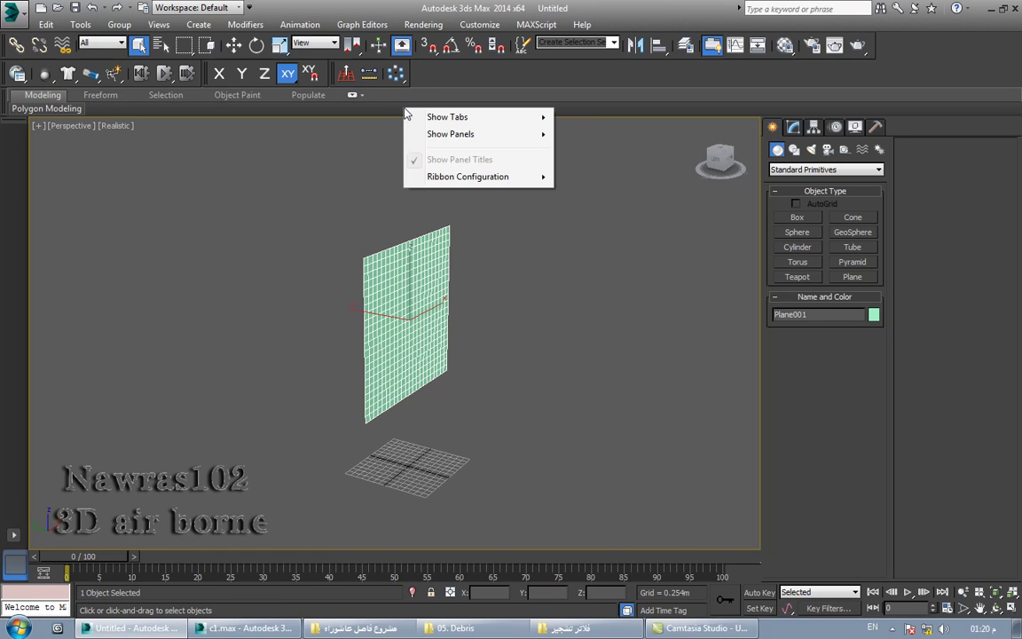
{"action": "left_click", "coordinate": [68, 75]}
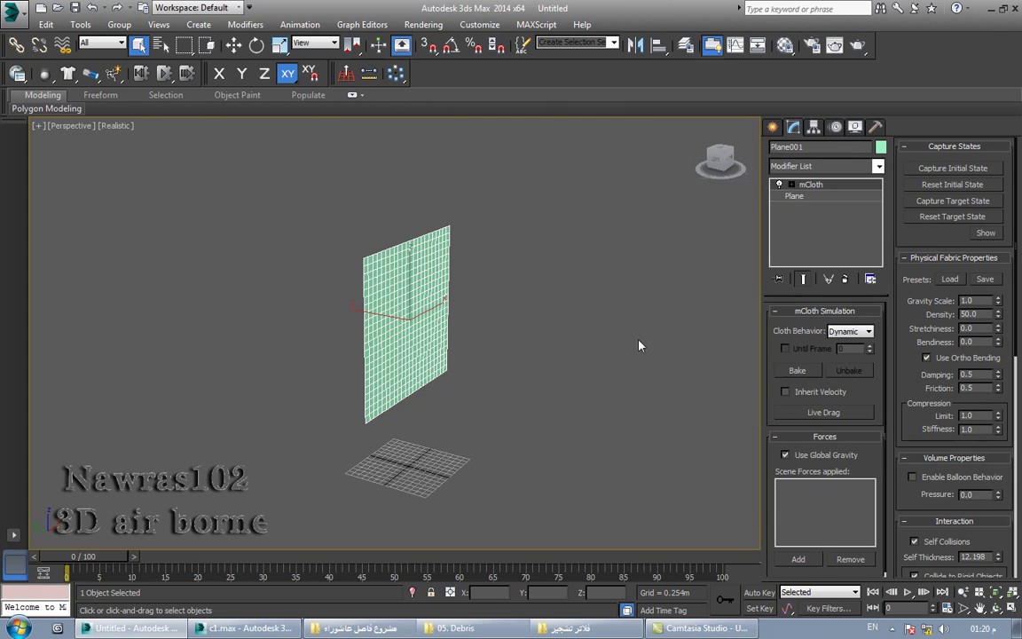
Live-drag the cloth up into a peak, stop, and reset the simulation.
{"action": "middle_click_drag", "start_coordinate": [636, 305], "coordinate": [623, 297]}
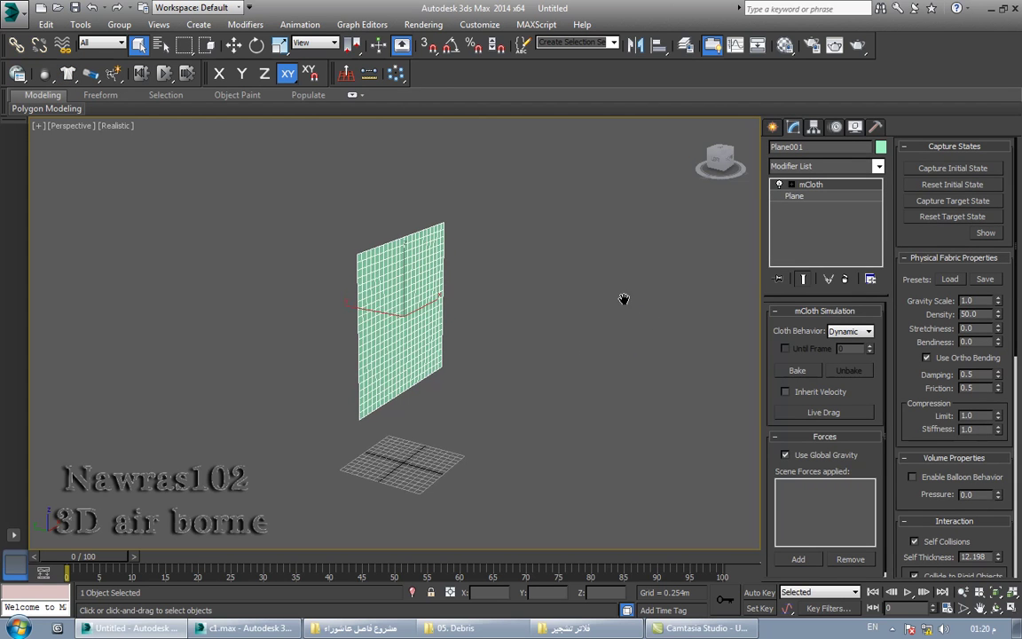
{"action": "left_click", "coordinate": [809, 413]}
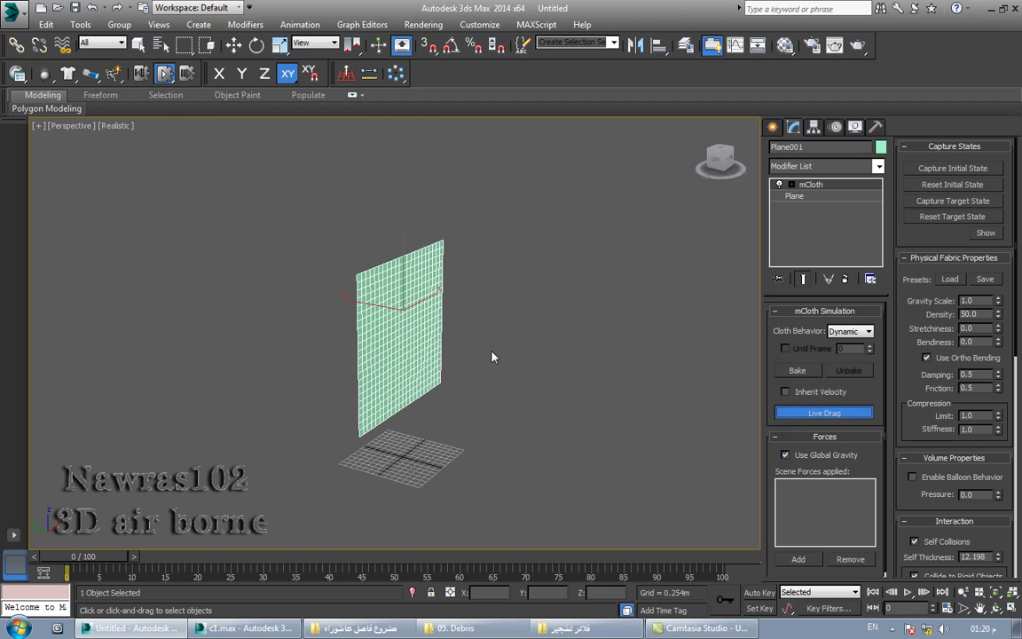
{"action": "mouse_move", "coordinate": [424, 429]}
{"action": "left_mouse_down"}
{"action": "mouse_move", "coordinate": [390, 340]}
{"action": "mouse_move", "coordinate": [479, 337]}
{"action": "mouse_move", "coordinate": [296, 363]}
{"action": "mouse_move", "coordinate": [337, 359]}
{"action": "mouse_move", "coordinate": [358, 305]}
{"action": "mouse_move", "coordinate": [378, 342]}
{"action": "mouse_move", "coordinate": [427, 345]}
{"action": "left_mouse_up"}
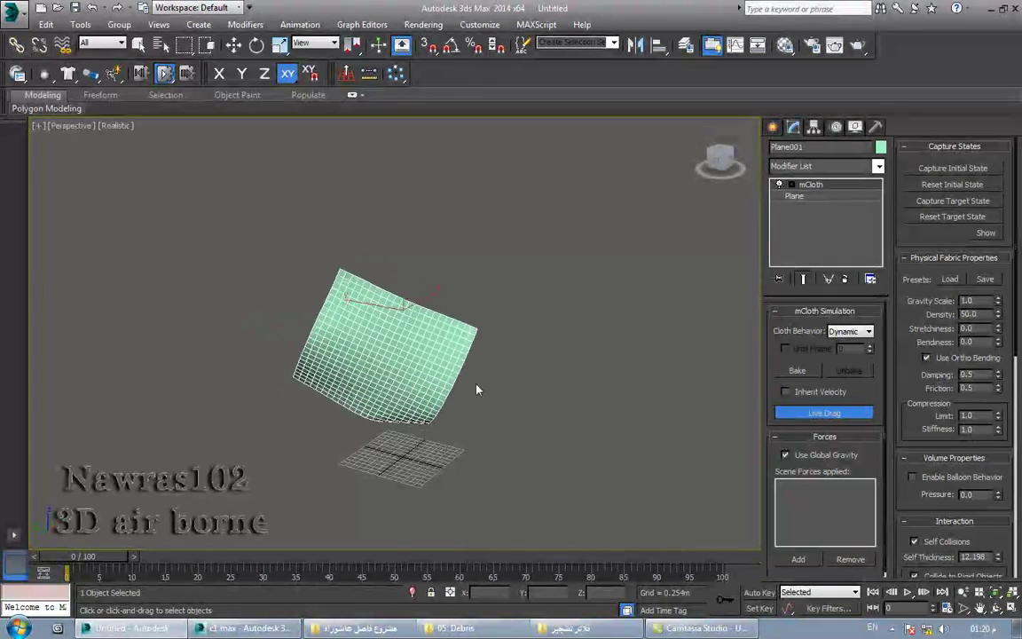
{"action": "mouse_move", "coordinate": [417, 417]}
{"action": "left_mouse_down"}
{"action": "mouse_move", "coordinate": [376, 451]}
{"action": "mouse_move", "coordinate": [359, 426]}
{"action": "mouse_move", "coordinate": [369, 420]}
{"action": "left_mouse_up"}
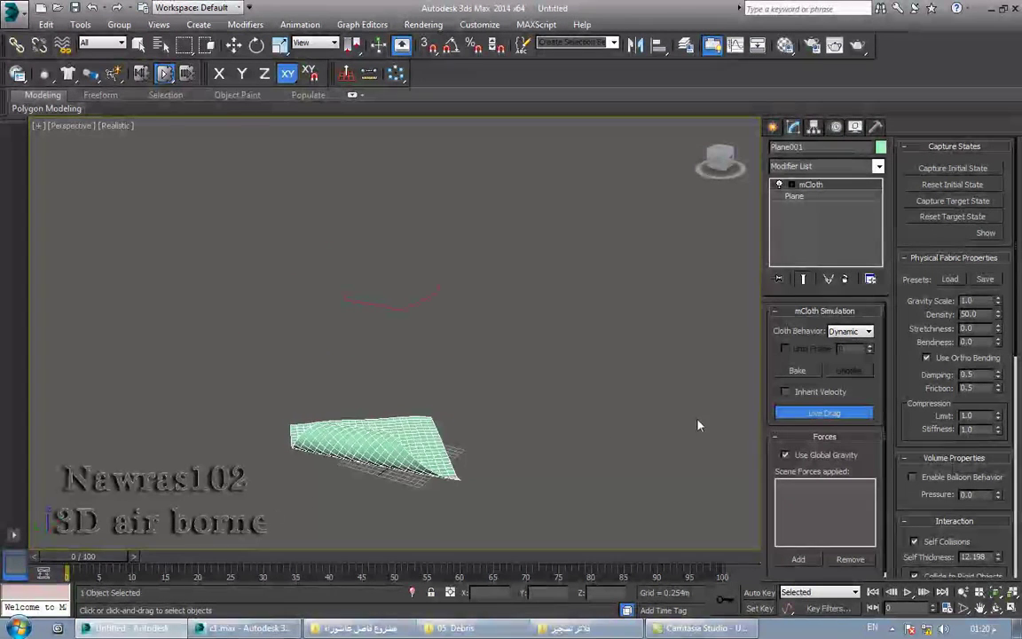
{"action": "left_click", "coordinate": [782, 413]}
{"action": "left_click", "coordinate": [142, 74]}
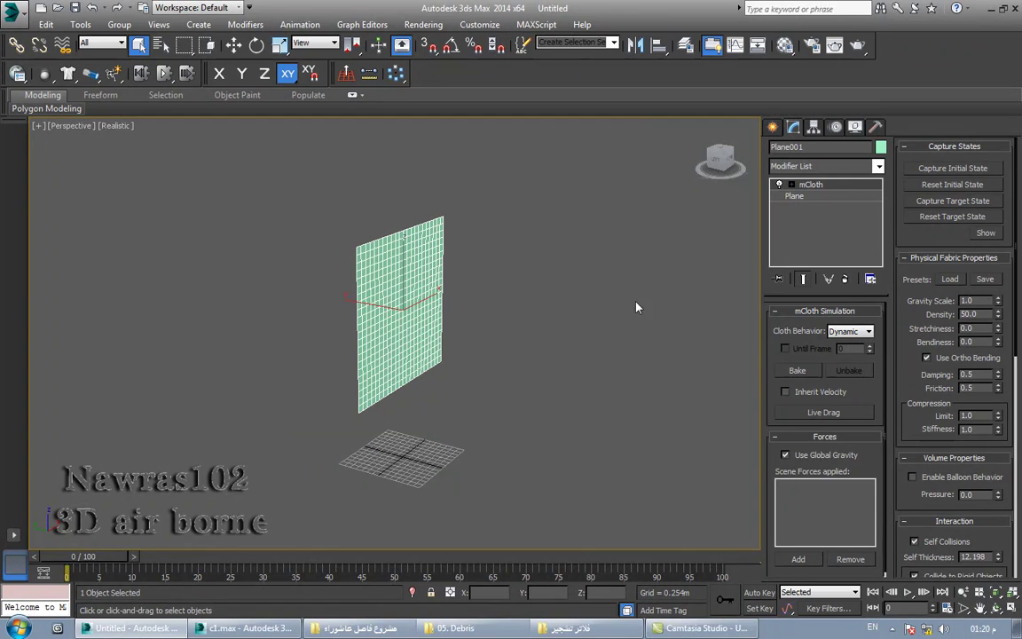
At mCloth vertex level, circle-select a central patch of 211 cloth vertices.
{"action": "left_click", "coordinate": [792, 184]}
{"action": "left_click", "coordinate": [817, 195]}
{"action": "middle_click_drag", "start_coordinate": [629, 330], "coordinate": [402, 284], "text": "alt"}
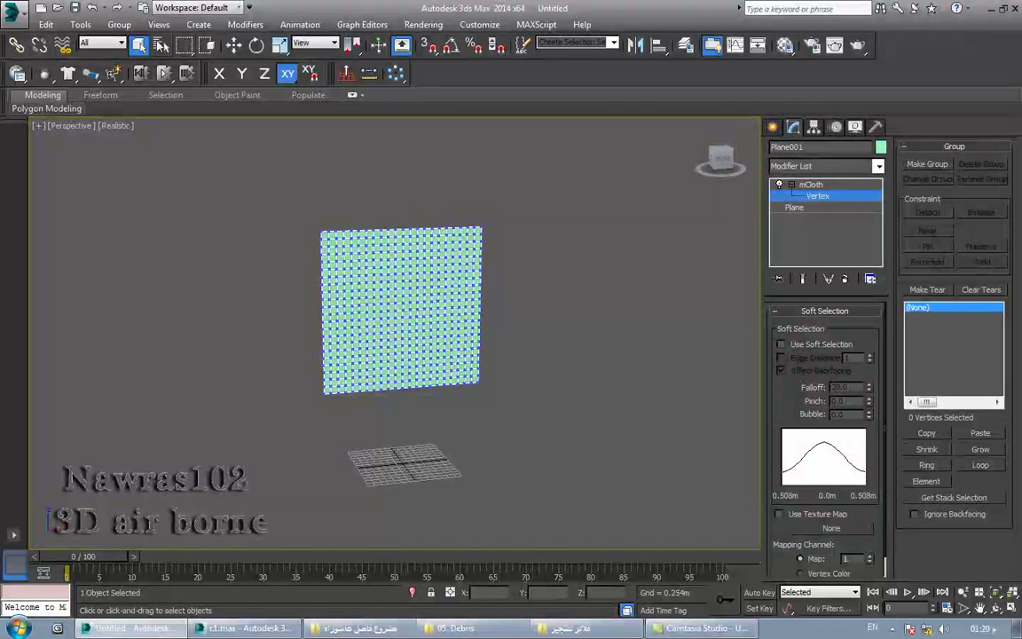
{"action": "left_click_drag", "start_coordinate": [184, 46], "coordinate": [185, 74]}
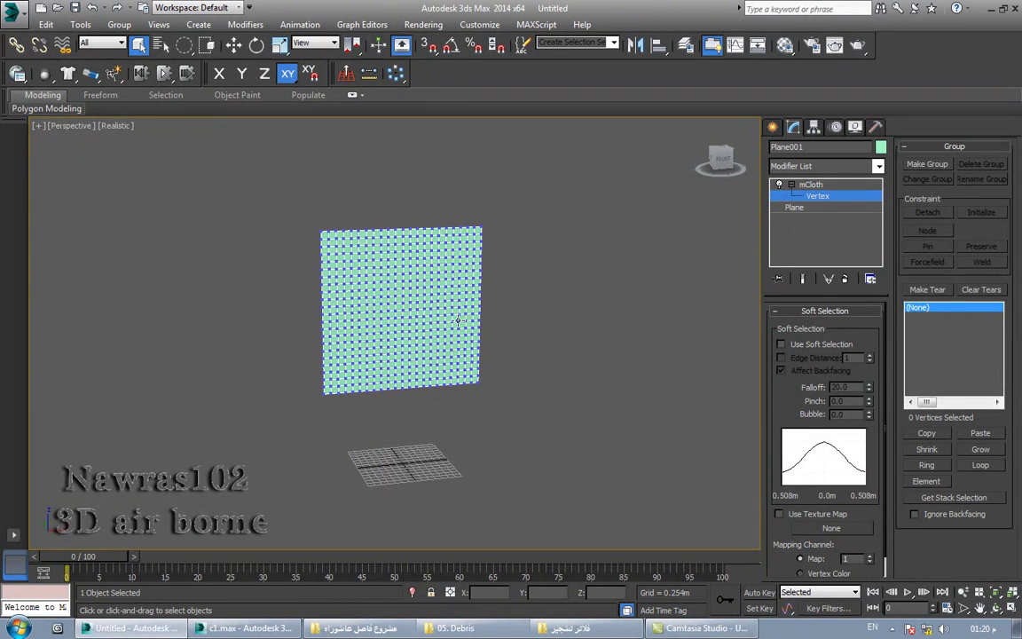
{"action": "left_click_drag", "start_coordinate": [406, 310], "coordinate": [390, 297]}
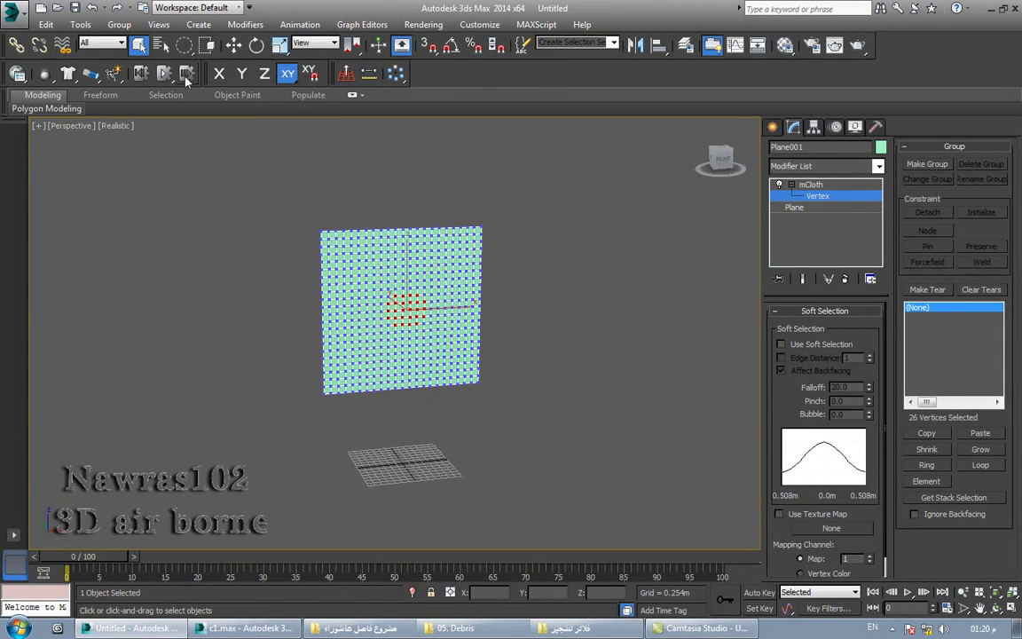
{"action": "left_click_drag", "start_coordinate": [184, 46], "coordinate": [184, 75]}
{"action": "mouse_move", "coordinate": [410, 315]}
{"action": "left_mouse_down", "text": "ctrl"}
{"action": "mouse_move", "coordinate": [422, 300]}
{"action": "mouse_move", "coordinate": [398, 323]}
{"action": "mouse_move", "coordinate": [346, 264]}
{"action": "left_mouse_up", "text": "ctrl"}
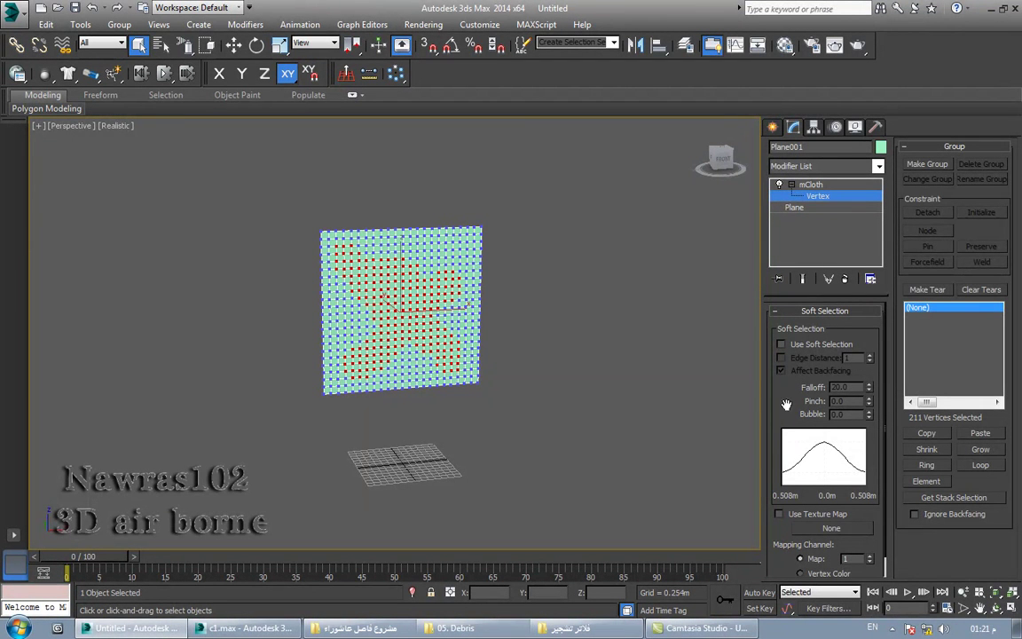
{"action": "left_click_drag", "start_coordinate": [786, 404], "coordinate": [782, 362]}
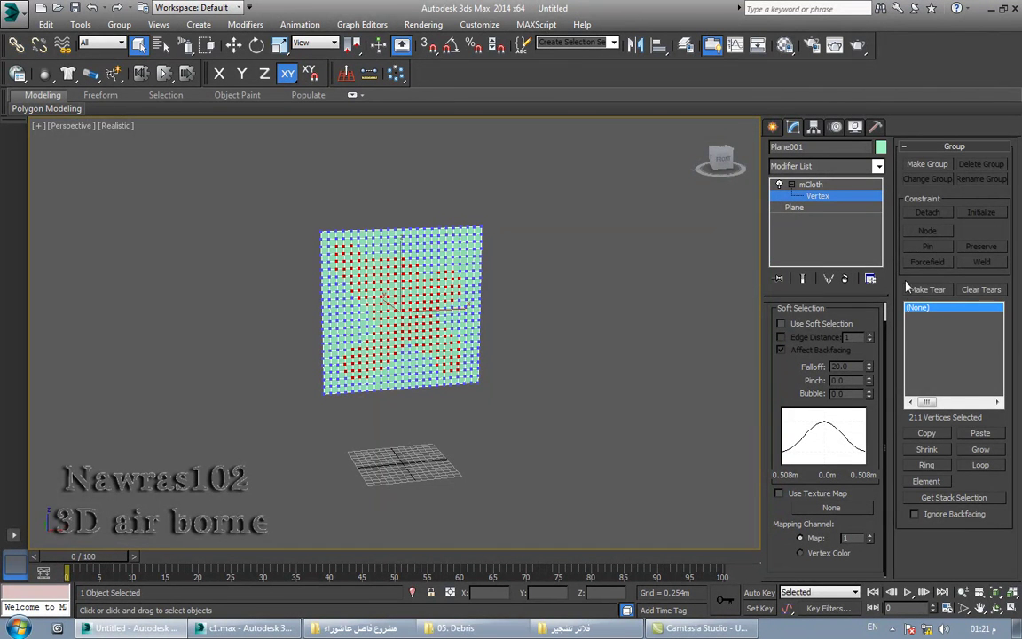
Make the selected vertices a tear group named Group001.
{"action": "left_click", "coordinate": [927, 290]}
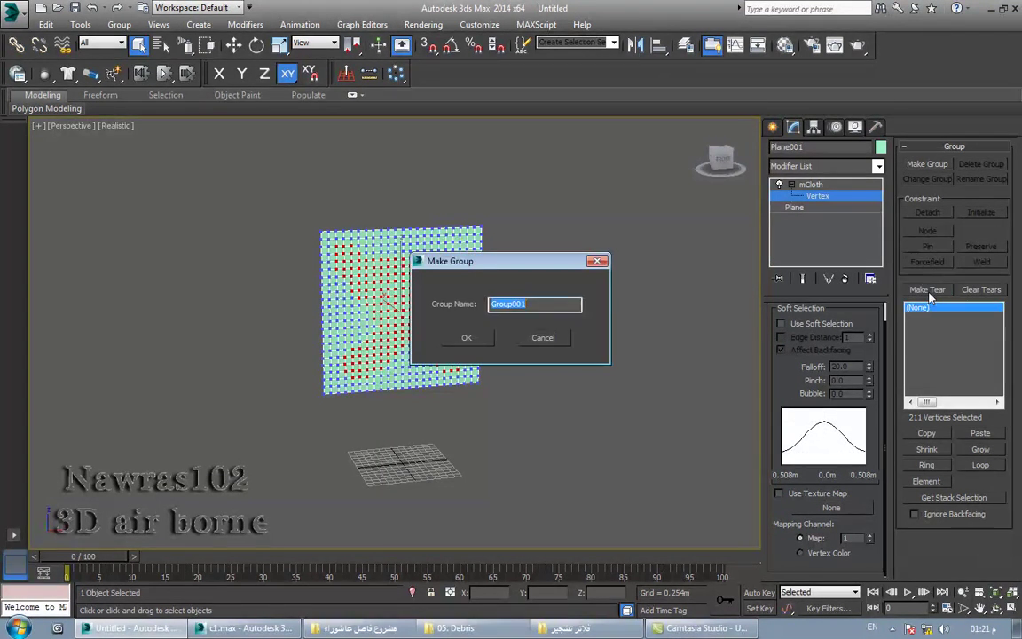
{"action": "left_click", "coordinate": [466, 338]}
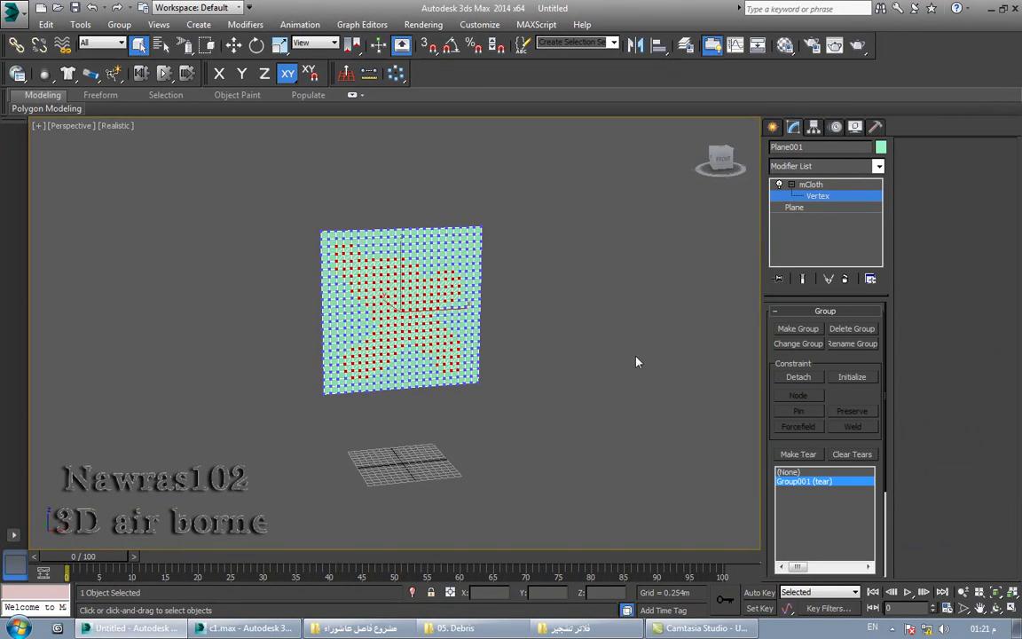
{"action": "mouse_move", "coordinate": [606, 424]}
{"action": "middle_mouse_down", "text": "alt"}
{"action": "mouse_move", "coordinate": [567, 417]}
{"action": "mouse_move", "coordinate": [591, 428]}
{"action": "mouse_move", "coordinate": [577, 435]}
{"action": "middle_mouse_up", "text": "alt"}
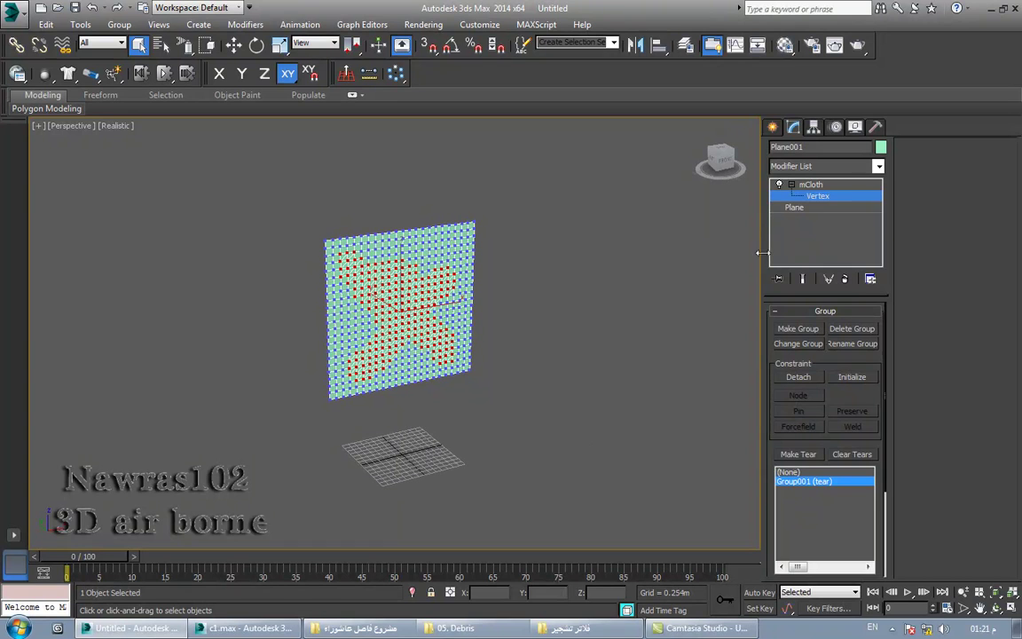
Live-drag the cloth until it rips along Group001, then reset it to a flat plane.
{"action": "left_click", "coordinate": [809, 184]}
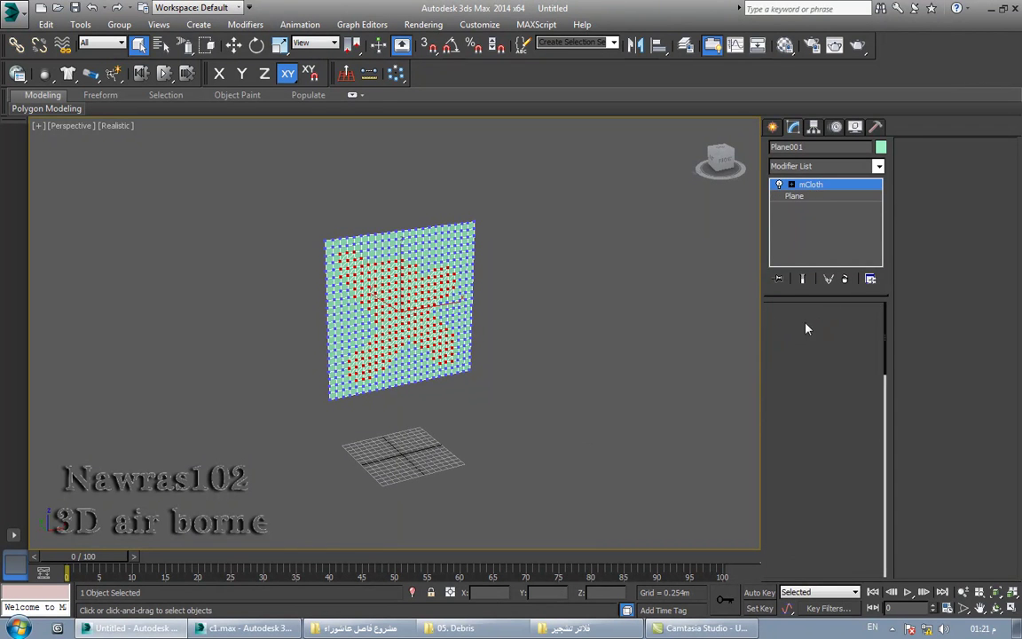
{"action": "left_click", "coordinate": [811, 415]}
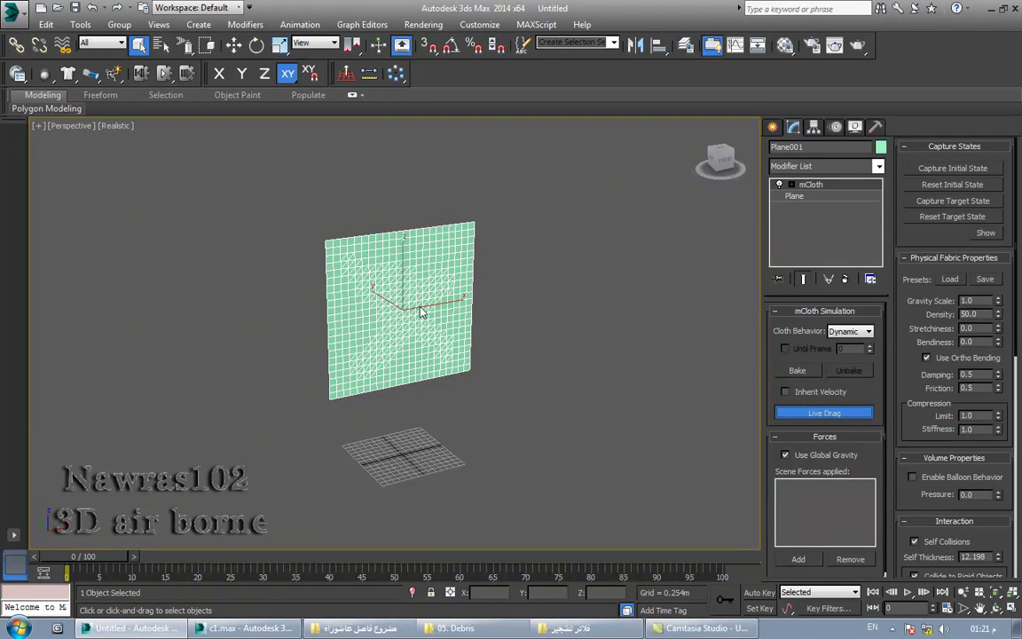
{"action": "mouse_move", "coordinate": [422, 313]}
{"action": "left_mouse_down"}
{"action": "mouse_move", "coordinate": [424, 286]}
{"action": "mouse_move", "coordinate": [337, 254]}
{"action": "left_mouse_up"}
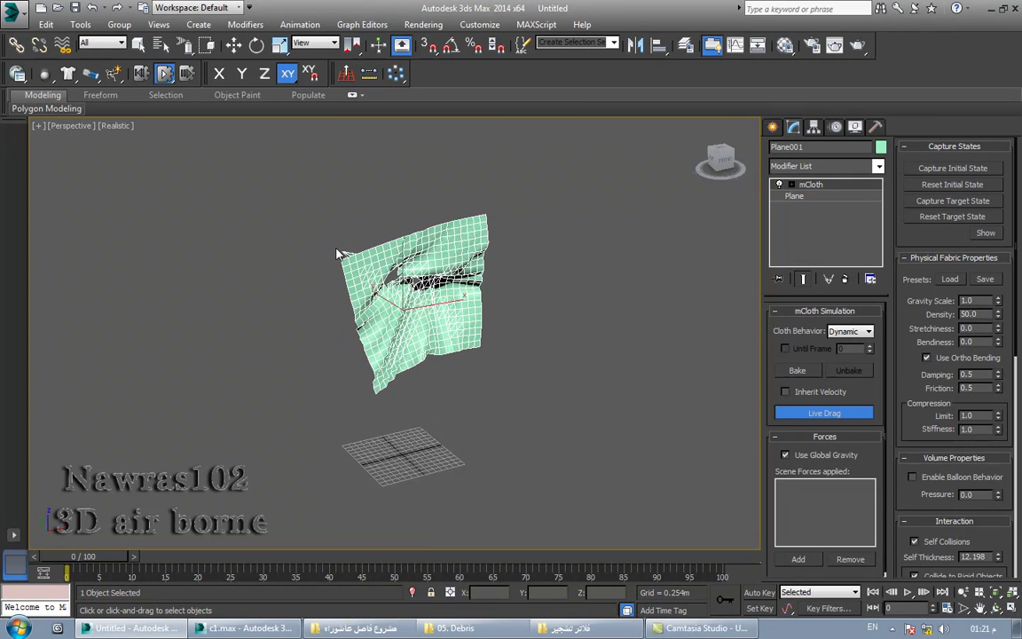
{"action": "mouse_move", "coordinate": [337, 255]}
{"action": "left_mouse_down"}
{"action": "mouse_move", "coordinate": [430, 293]}
{"action": "mouse_move", "coordinate": [434, 344]}
{"action": "mouse_move", "coordinate": [394, 226]}
{"action": "mouse_move", "coordinate": [438, 304]}
{"action": "mouse_move", "coordinate": [315, 322]}
{"action": "mouse_move", "coordinate": [339, 374]}
{"action": "mouse_move", "coordinate": [407, 448]}
{"action": "mouse_move", "coordinate": [368, 274]}
{"action": "mouse_move", "coordinate": [474, 372]}
{"action": "left_mouse_up"}
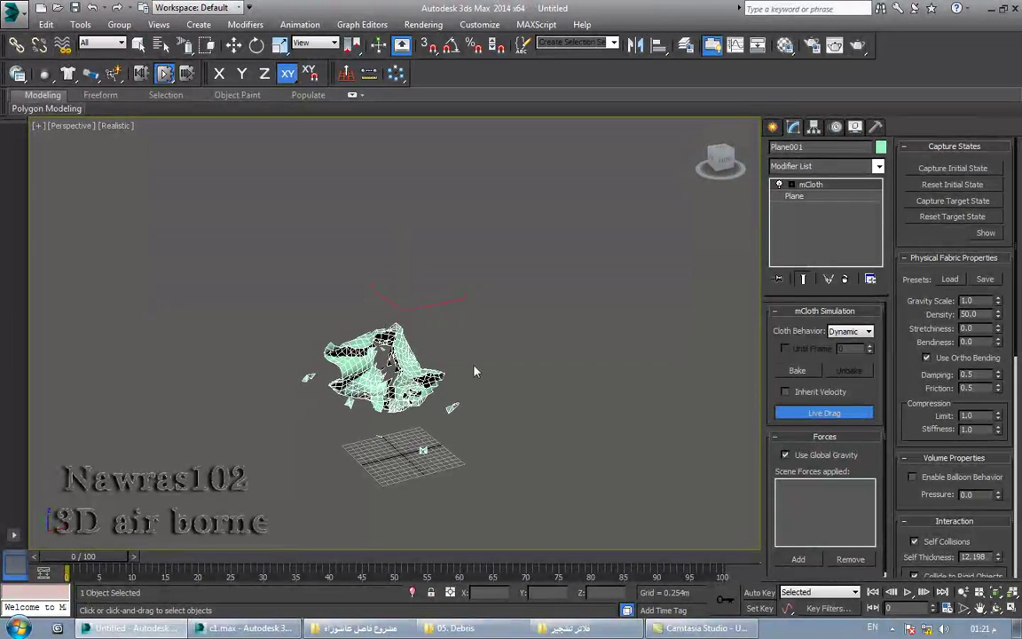
{"action": "scroll", "coordinate": [474, 372], "scroll_direction": "up", "scroll_amount": 5}
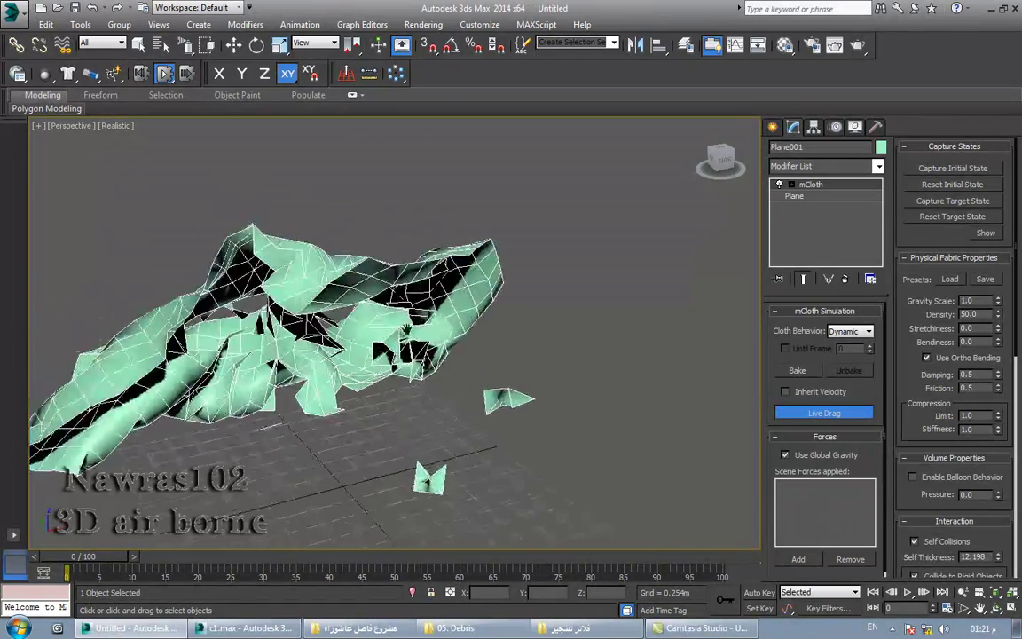
{"action": "left_click", "coordinate": [139, 46]}
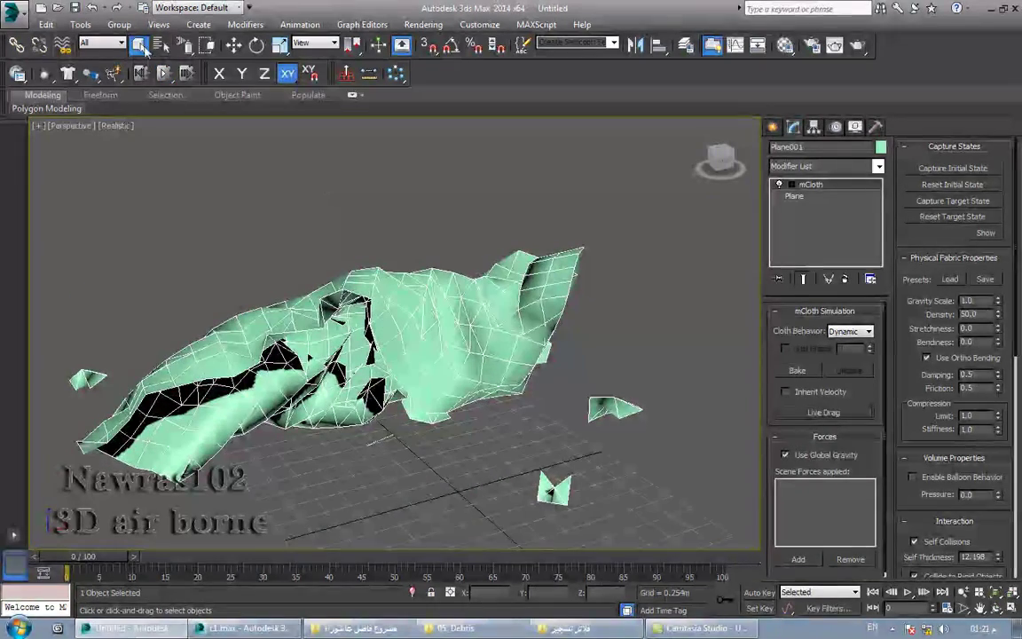
{"action": "left_click", "coordinate": [143, 74]}
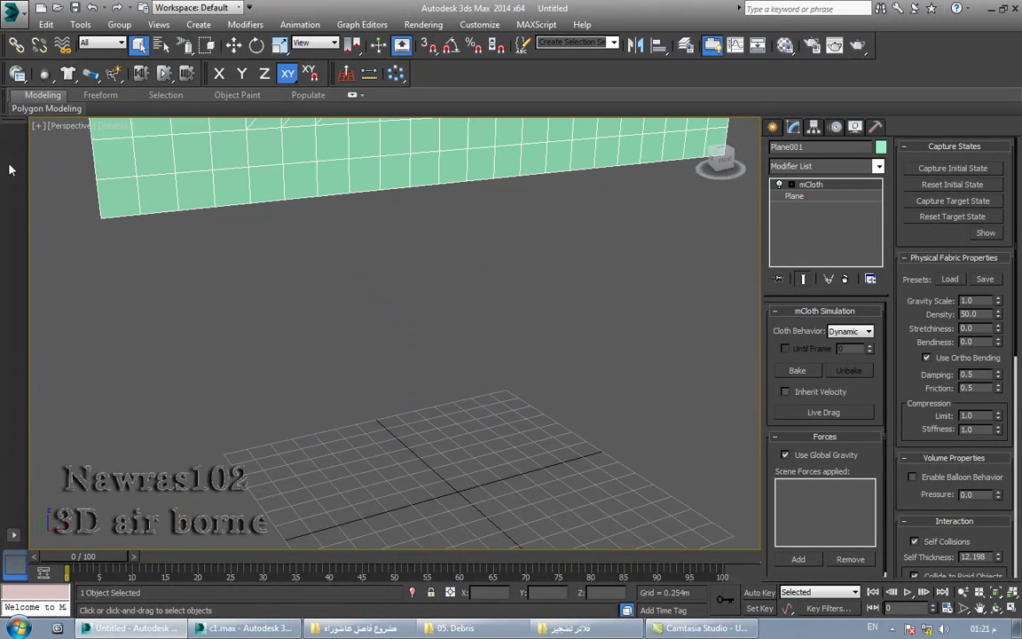
Dock the MassFX toolbar and another toolbar into a vertical column on the left edge.
{"action": "left_click_drag", "start_coordinate": [5, 160], "coordinate": [7, 164]}
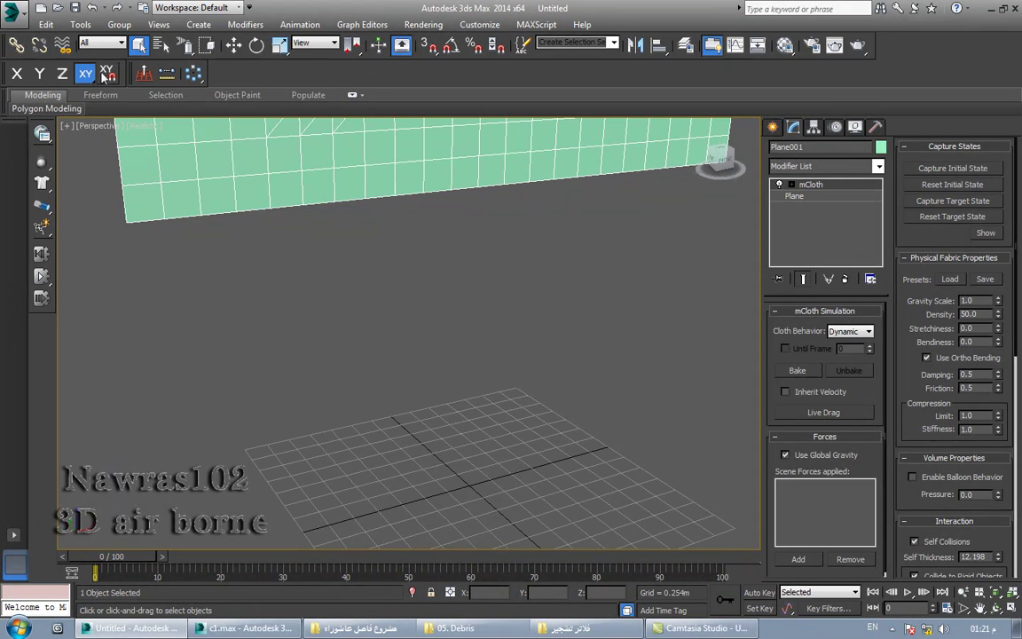
{"action": "mouse_move", "coordinate": [41, 125]}
{"action": "left_mouse_down"}
{"action": "mouse_move", "coordinate": [49, 142]}
{"action": "mouse_move", "coordinate": [15, 73]}
{"action": "left_mouse_up"}
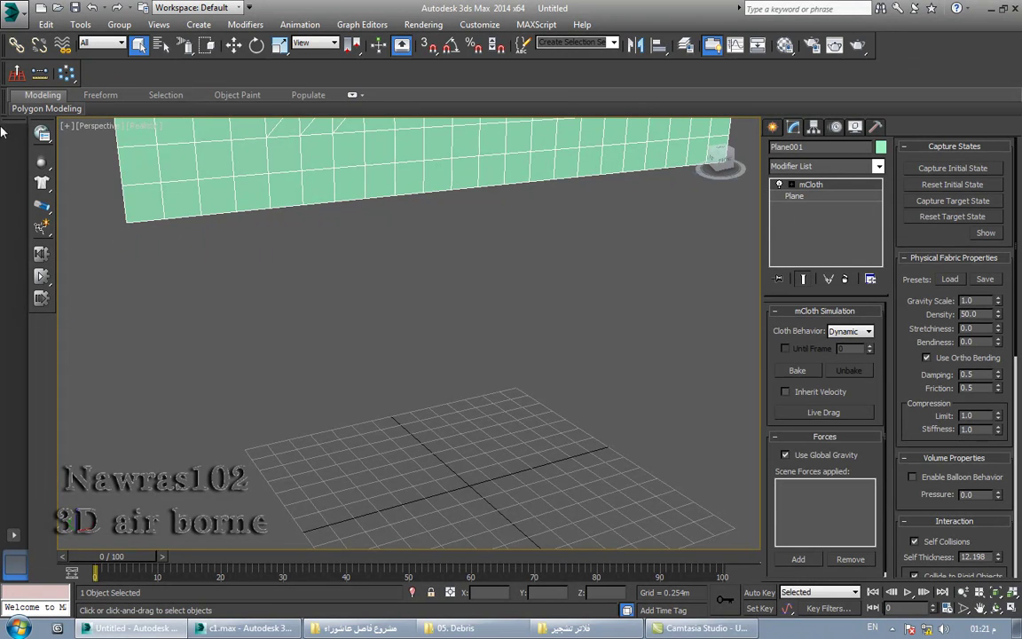
{"action": "left_click_drag", "start_coordinate": [7, 76], "coordinate": [35, 328]}
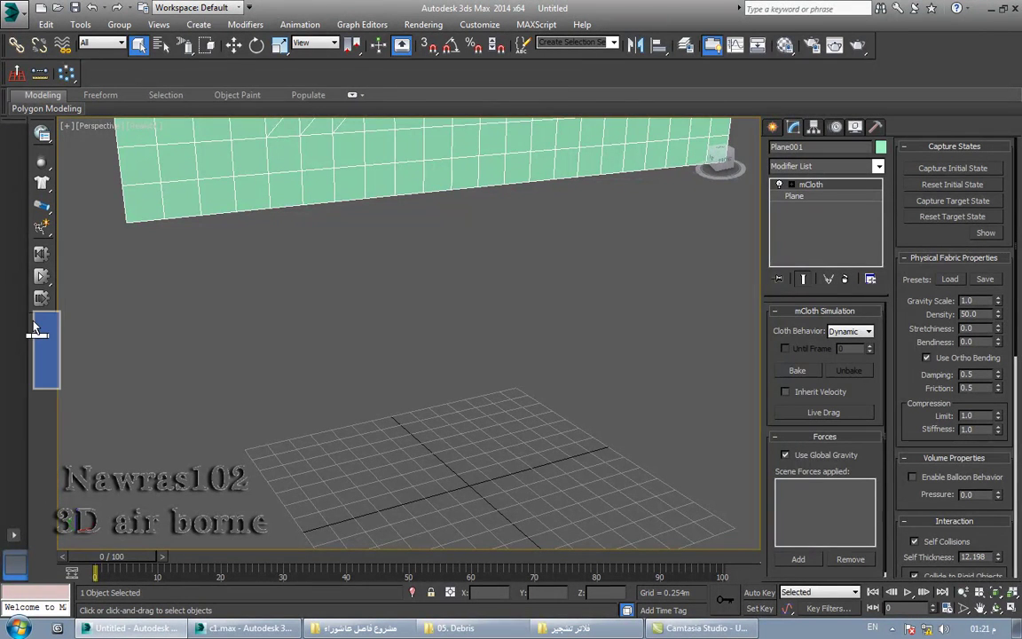
{"action": "left_click_drag", "start_coordinate": [33, 107], "coordinate": [7, 104]}
{"action": "left_click_drag", "start_coordinate": [37, 171], "coordinate": [37, 182]}
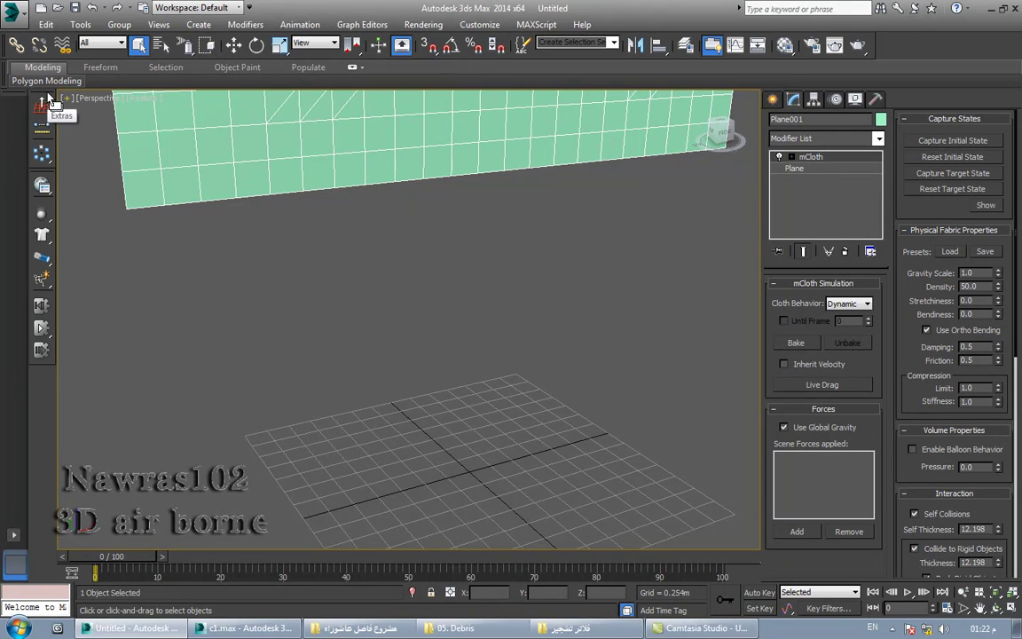
Zoom extents, enter mCloth Vertex level, and reselect Group001 (tear) after toggling to (None).
{"action": "key", "text": "z"}
{"action": "scroll", "coordinate": [464, 352], "scroll_direction": "down", "scroll_amount": 2}
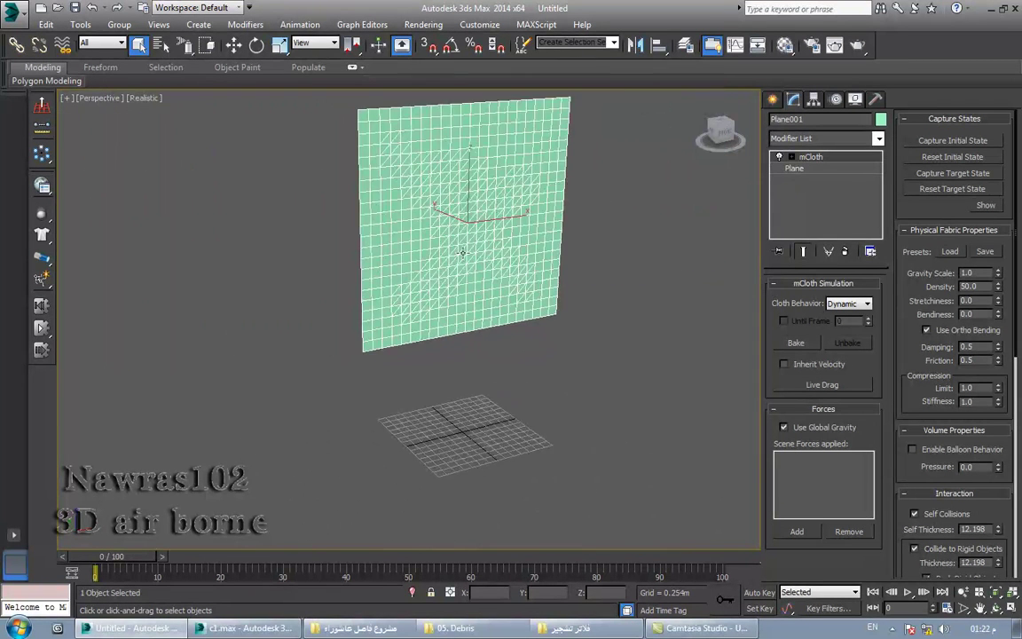
{"action": "scroll", "coordinate": [470, 368], "scroll_direction": "down", "scroll_amount": 2}
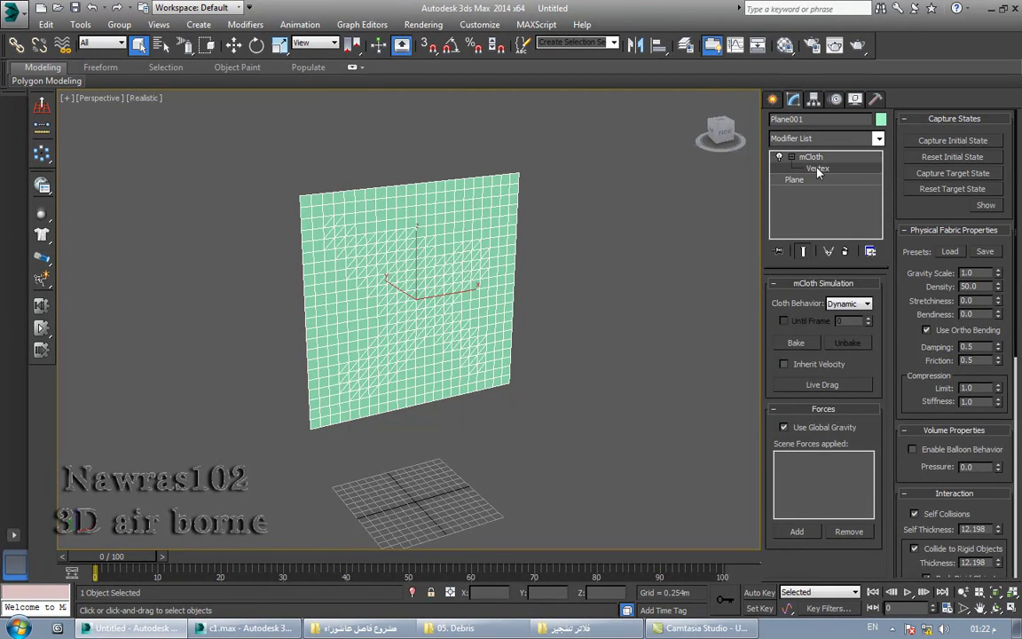
{"action": "left_click", "coordinate": [816, 169]}
{"action": "left_click", "coordinate": [923, 290]}
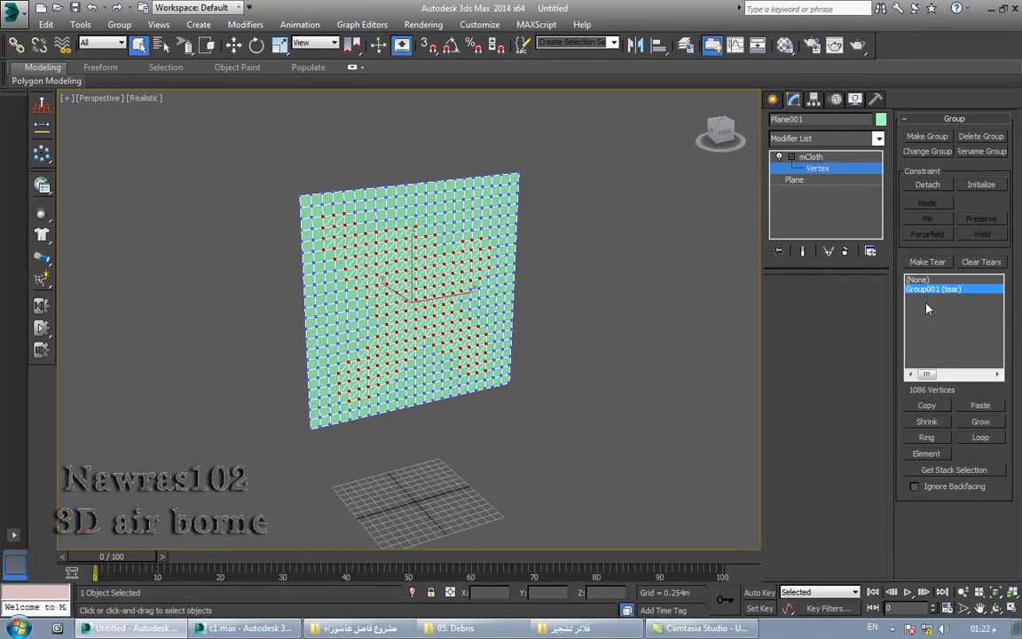
{"action": "left_click", "coordinate": [921, 279]}
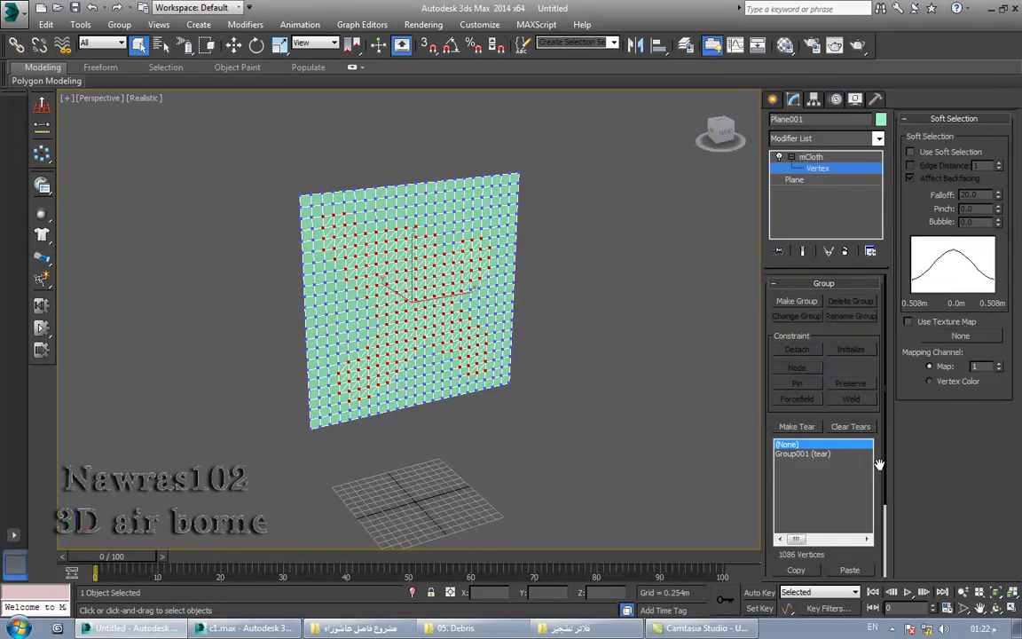
{"action": "left_click_drag", "start_coordinate": [872, 462], "coordinate": [872, 369]}
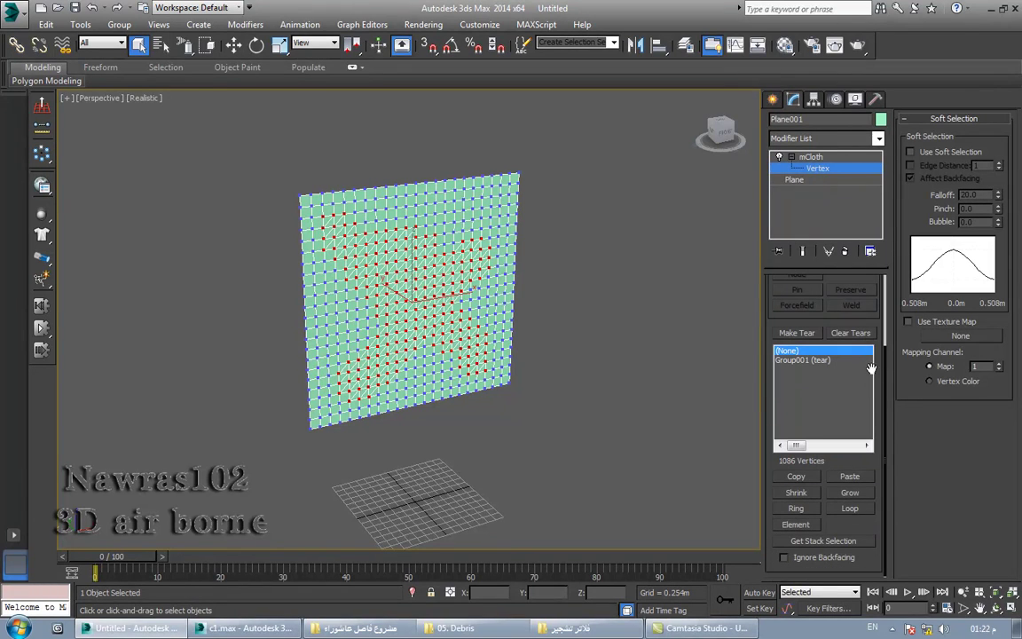
{"action": "left_click", "coordinate": [818, 361]}
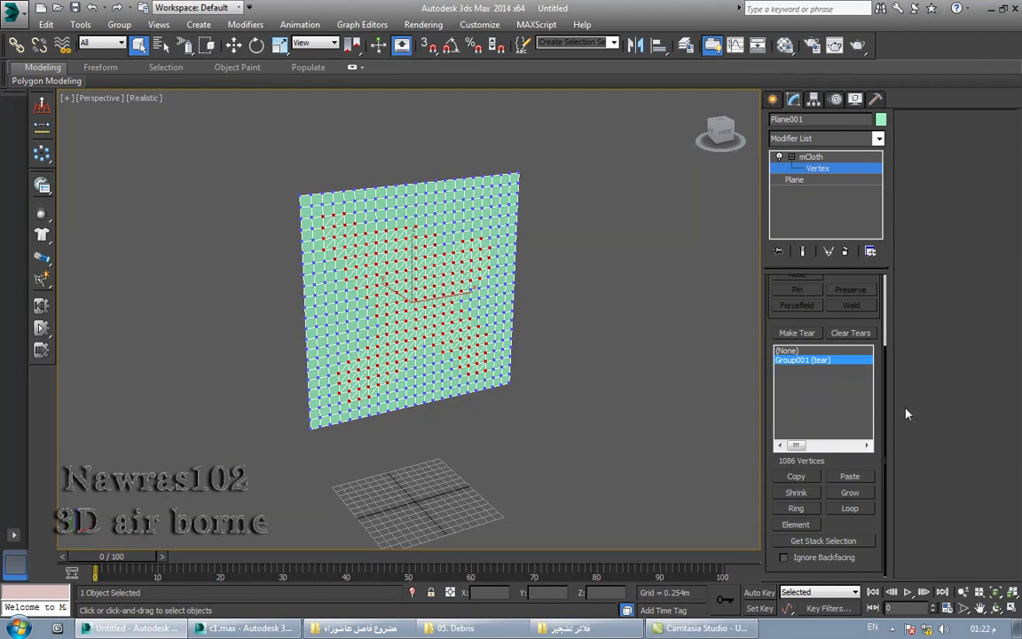
Exit the cloth's vertex sub-object level.
{"action": "scroll", "coordinate": [860, 527], "scroll_direction": "up", "scroll_amount": 1}
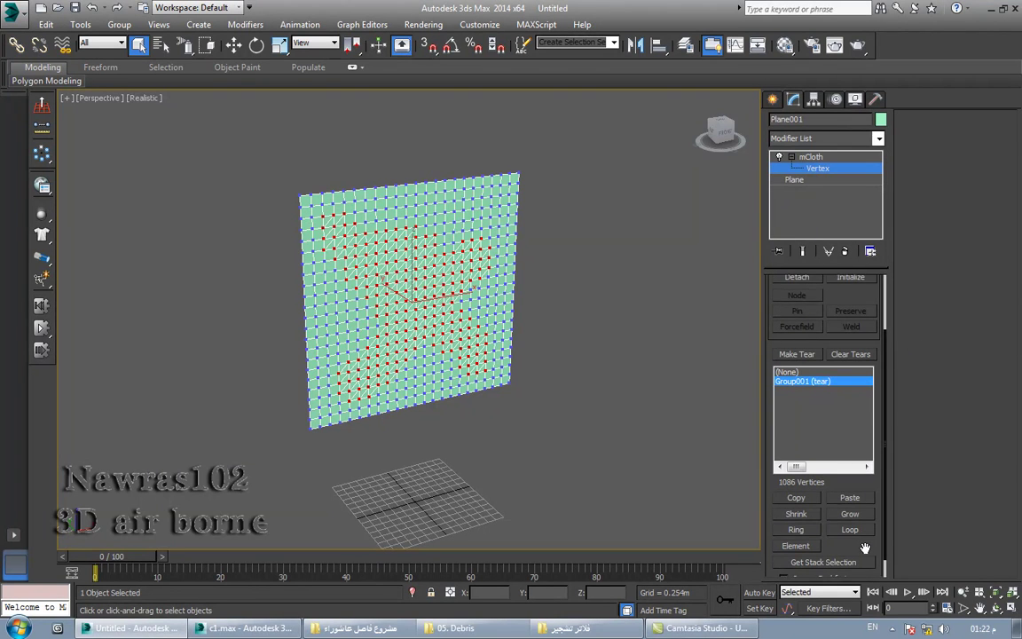
{"action": "scroll", "coordinate": [856, 355], "scroll_direction": "up", "scroll_amount": 2}
{"action": "left_click", "coordinate": [791, 158]}
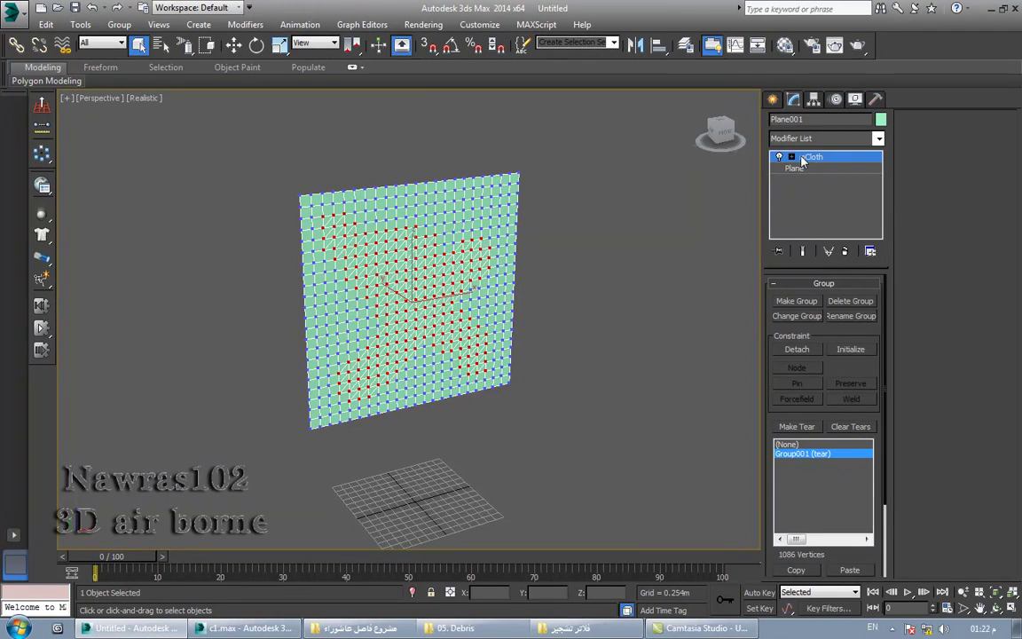
{"action": "right_click", "coordinate": [637, 291]}
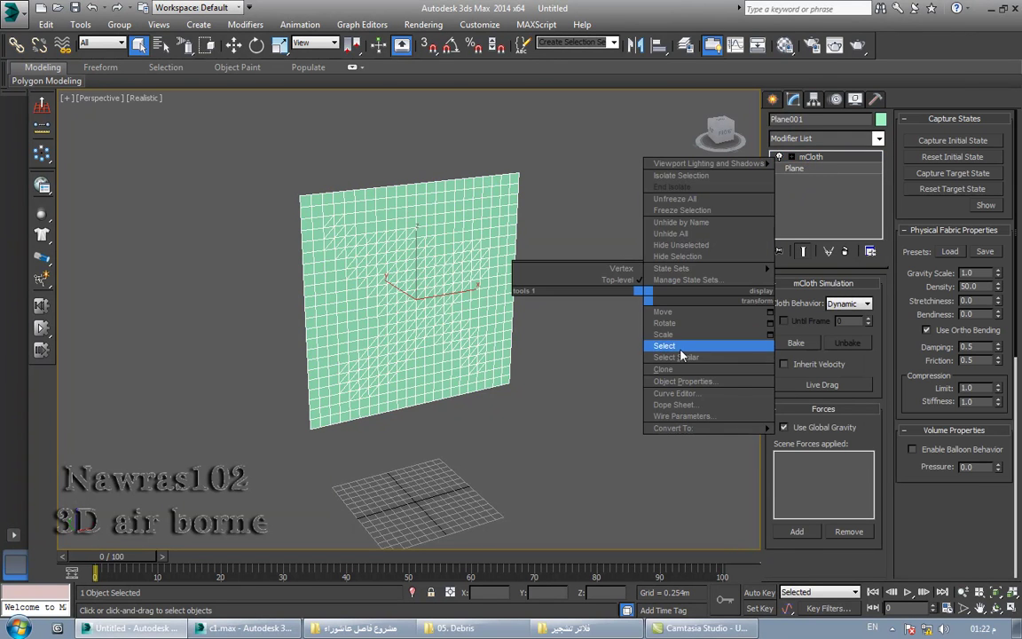
{"action": "left_click", "coordinate": [665, 345]}
Create a cylinder beside the plane: height 11.526m, 1 height segment, 6 sides, radius 0.127m.
{"action": "left_click", "coordinate": [773, 98]}
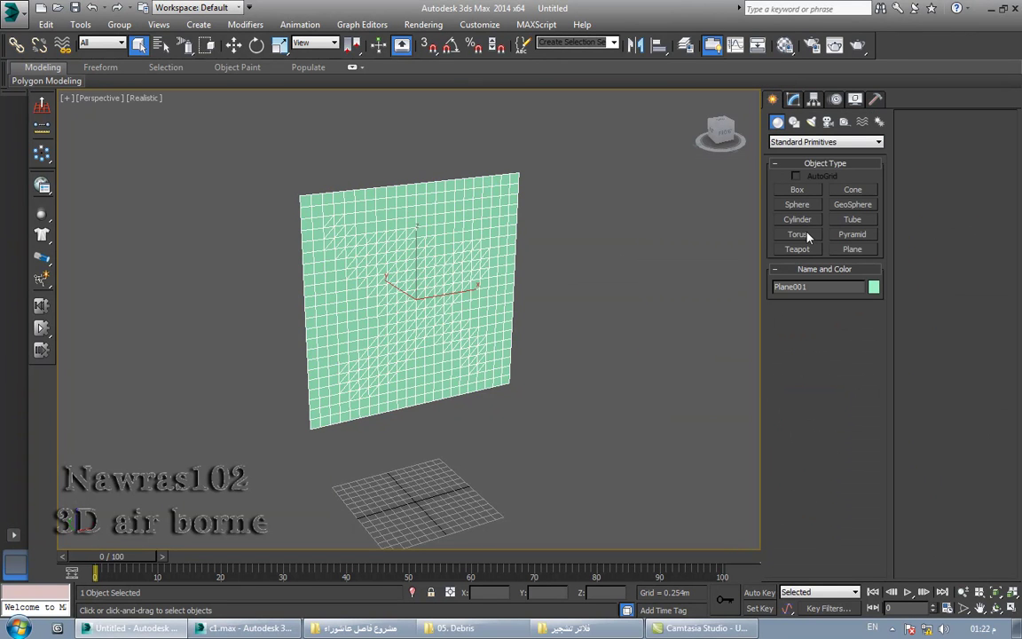
{"action": "left_click", "coordinate": [805, 223]}
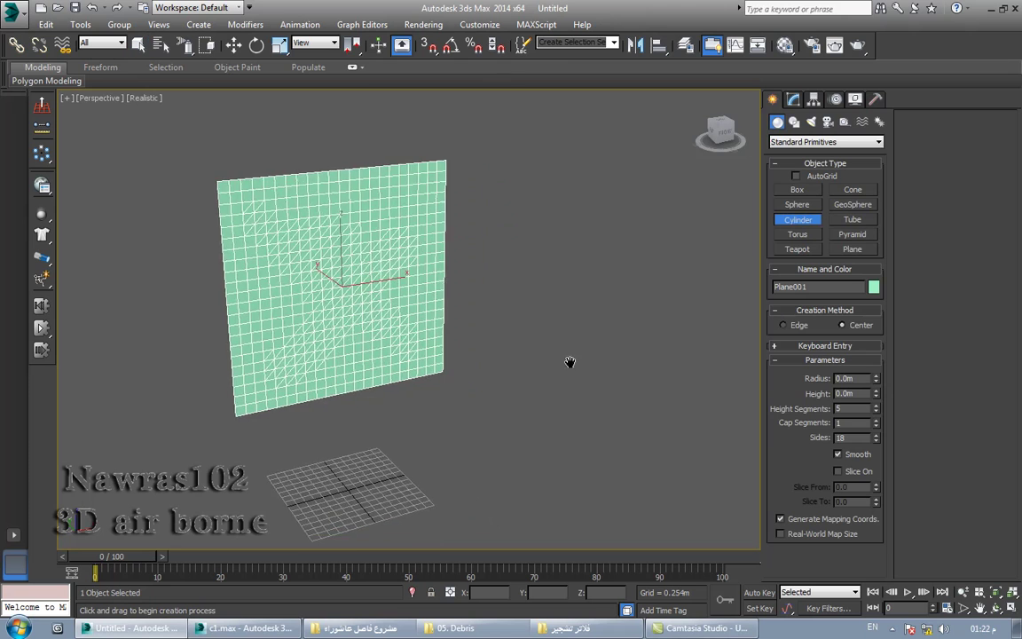
{"action": "left_click_drag", "start_coordinate": [494, 498], "coordinate": [498, 497]}
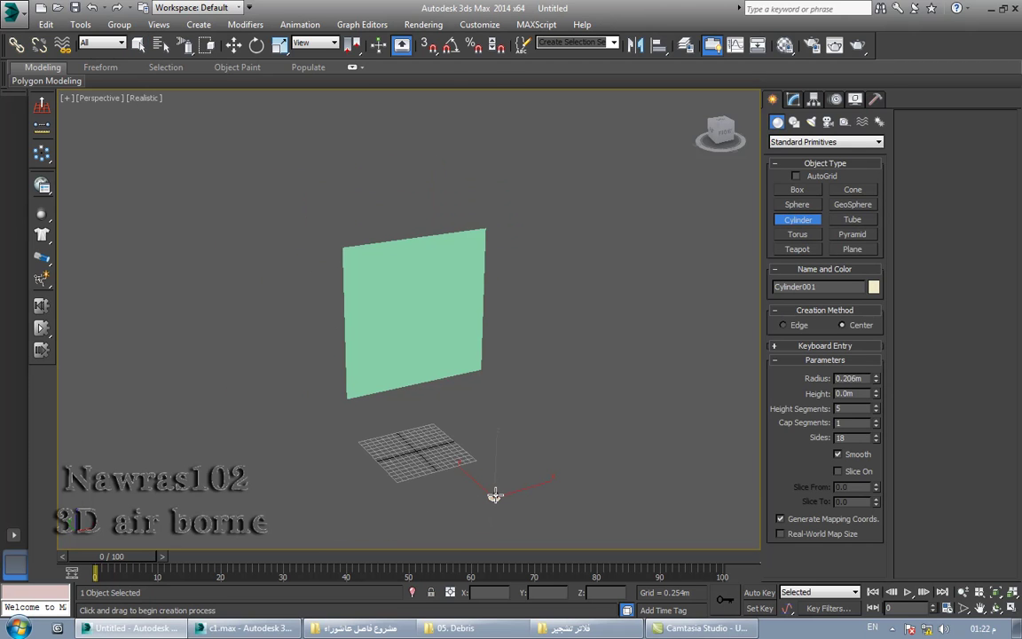
{"action": "left_click", "coordinate": [541, 193]}
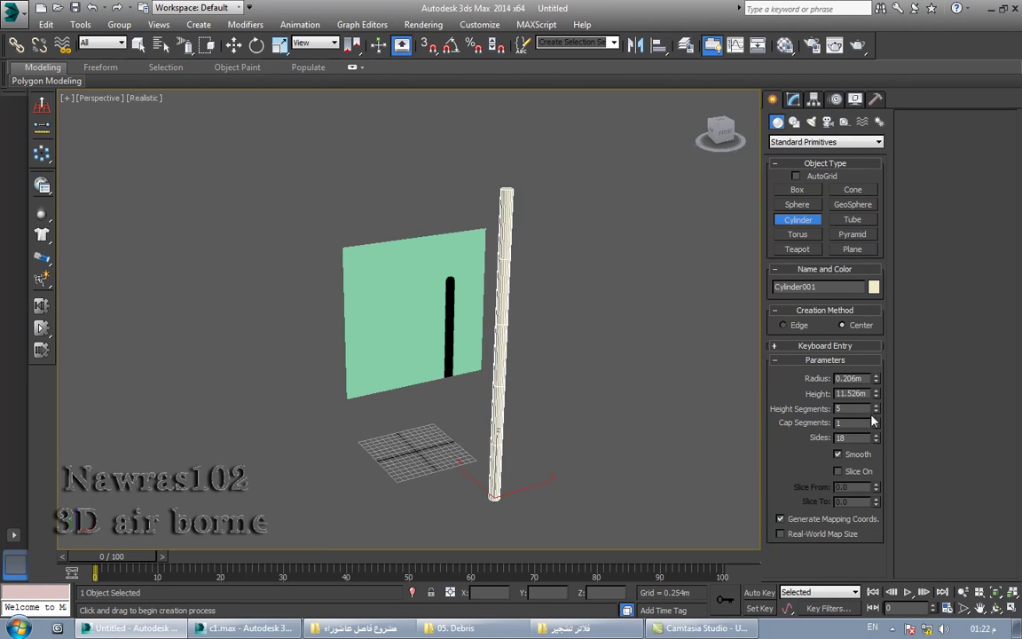
{"action": "right_click", "coordinate": [877, 413]}
{"action": "type", "text": "6"}
{"action": "key", "text": "Return"}
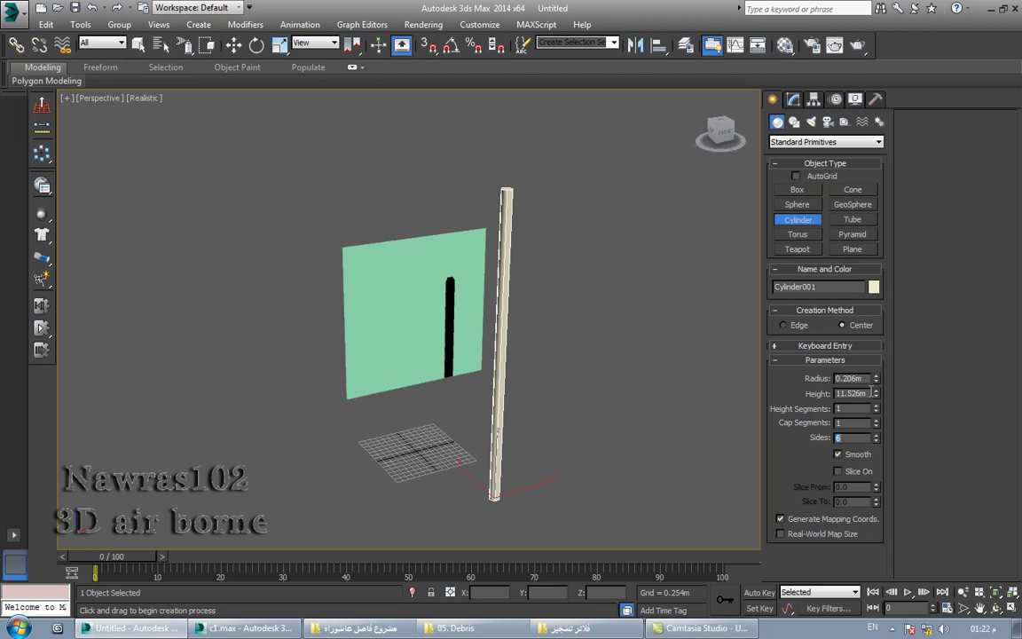
{"action": "left_click_drag", "start_coordinate": [876, 382], "coordinate": [876, 408]}
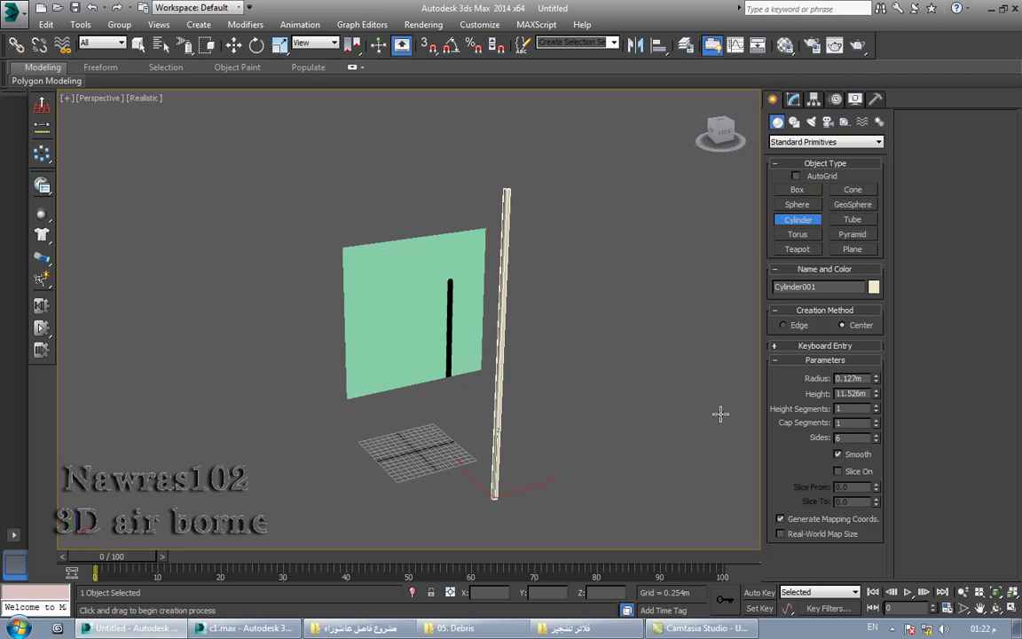
Rotate the cylinder to tip it onto its side.
{"action": "right_click", "coordinate": [633, 383]}
{"action": "left_click", "coordinate": [675, 417]}
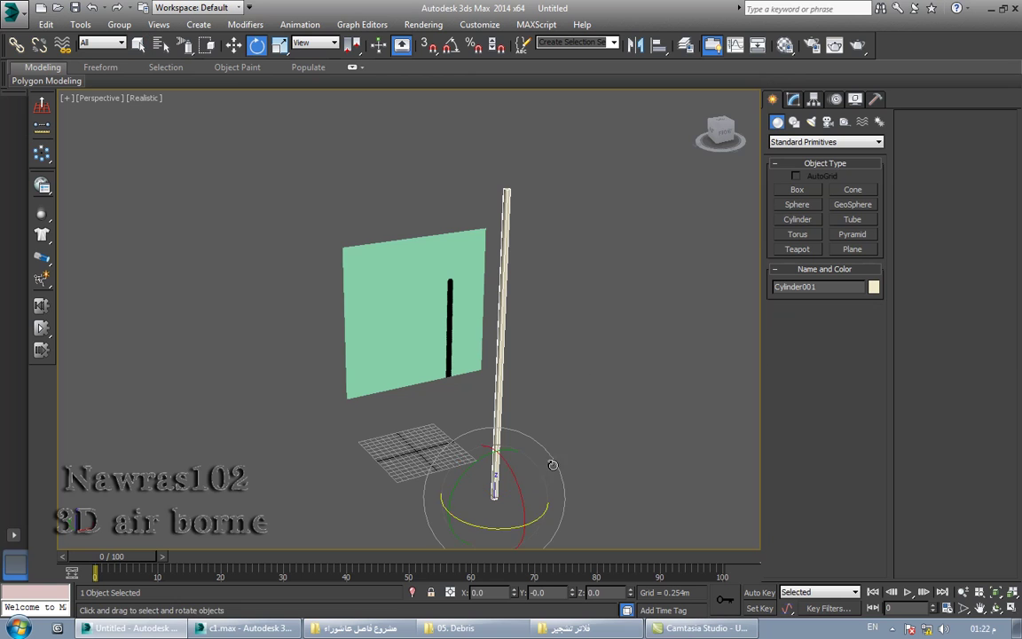
{"action": "scroll", "coordinate": [530, 285], "scroll_direction": "down", "scroll_amount": 2}
{"action": "scroll", "coordinate": [529, 284], "scroll_direction": "down", "scroll_amount": 2}
{"action": "left_click_drag", "start_coordinate": [479, 348], "coordinate": [552, 490]}
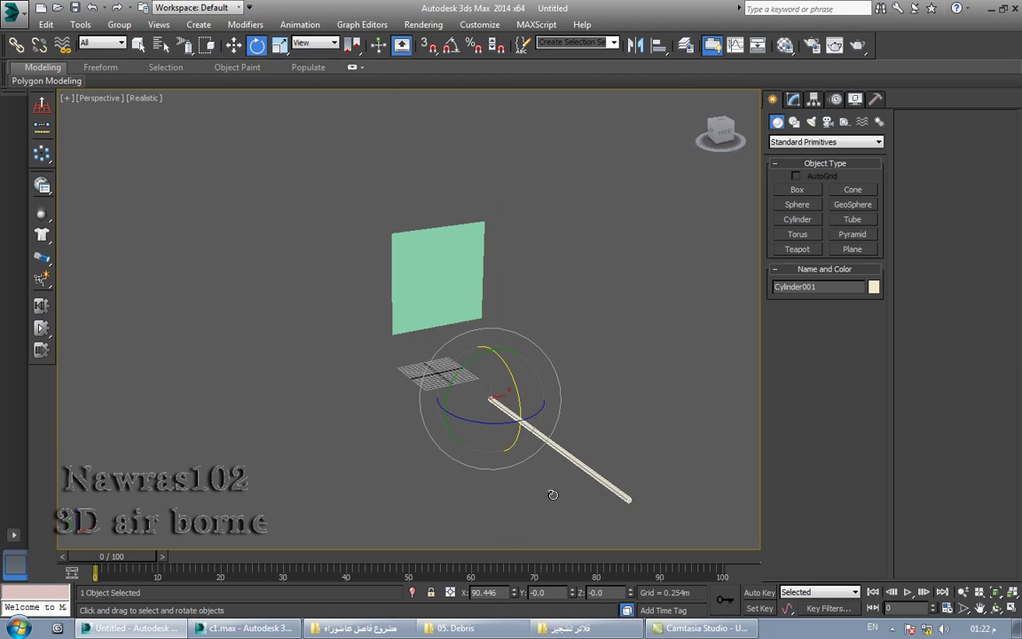
In a gridless wireframe Left view, move the cylinder upward.
{"action": "key", "text": "l"}
{"action": "middle_click_drag", "start_coordinate": [597, 299], "coordinate": [300, 332]}
{"action": "scroll", "coordinate": [330, 359], "scroll_direction": "down", "scroll_amount": 4}
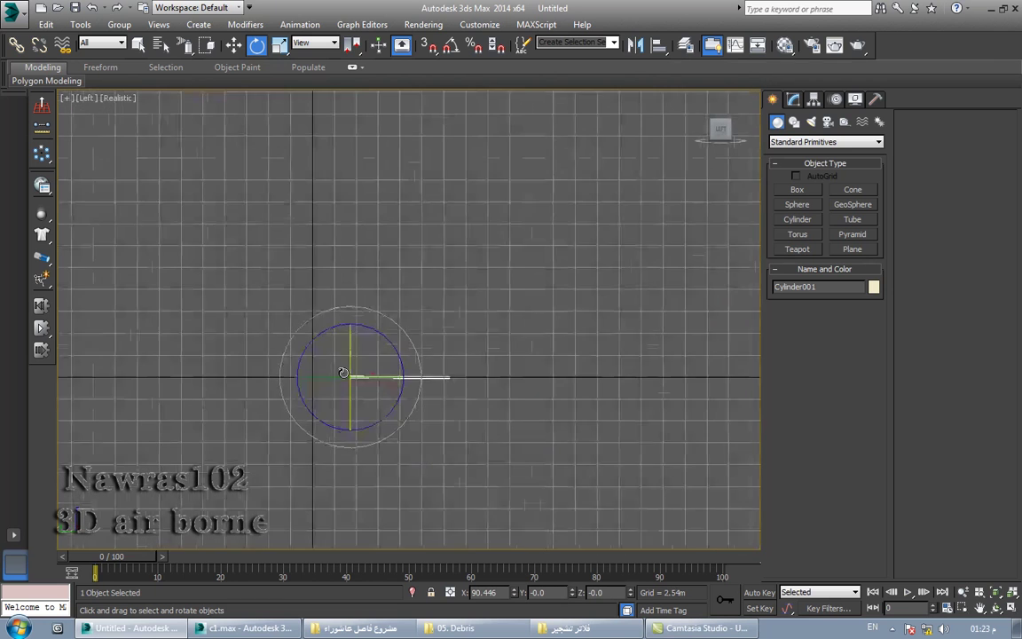
{"action": "key", "text": "g"}
{"action": "key", "text": "F3"}
{"action": "middle_click_drag", "start_coordinate": [559, 372], "coordinate": [559, 277]}
{"action": "right_click", "coordinate": [522, 371]}
{"action": "left_click", "coordinate": [552, 392]}
{"action": "left_click_drag", "start_coordinate": [421, 404], "coordinate": [431, 297]}
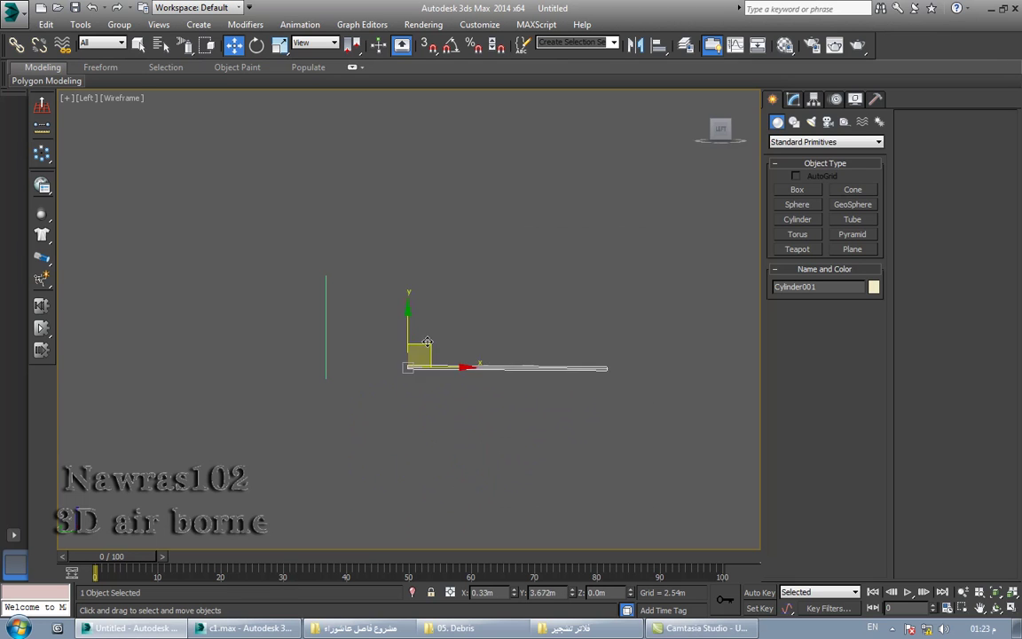
Set the cylinder's Y position to 0 and its X rotation to exactly 90°.
{"action": "right_click", "coordinate": [236, 46]}
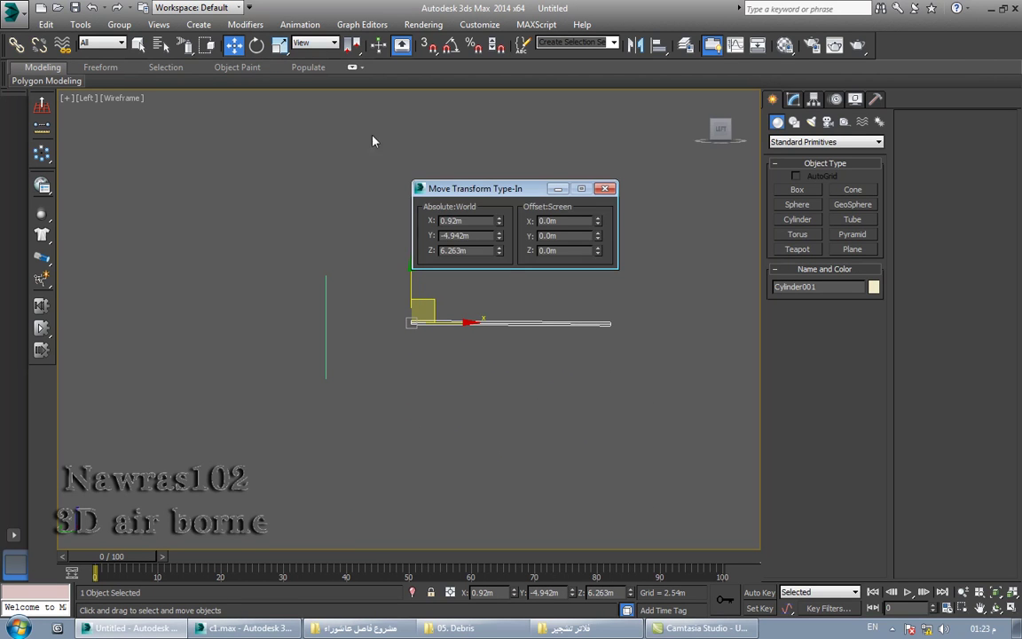
{"action": "right_click", "coordinate": [500, 236]}
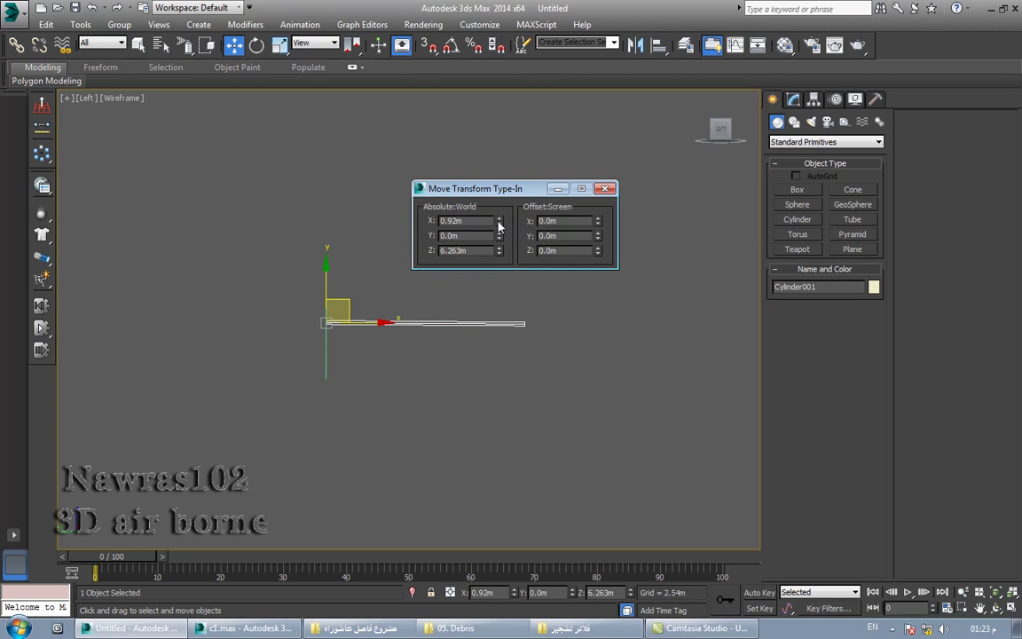
{"action": "left_click", "coordinate": [251, 51]}
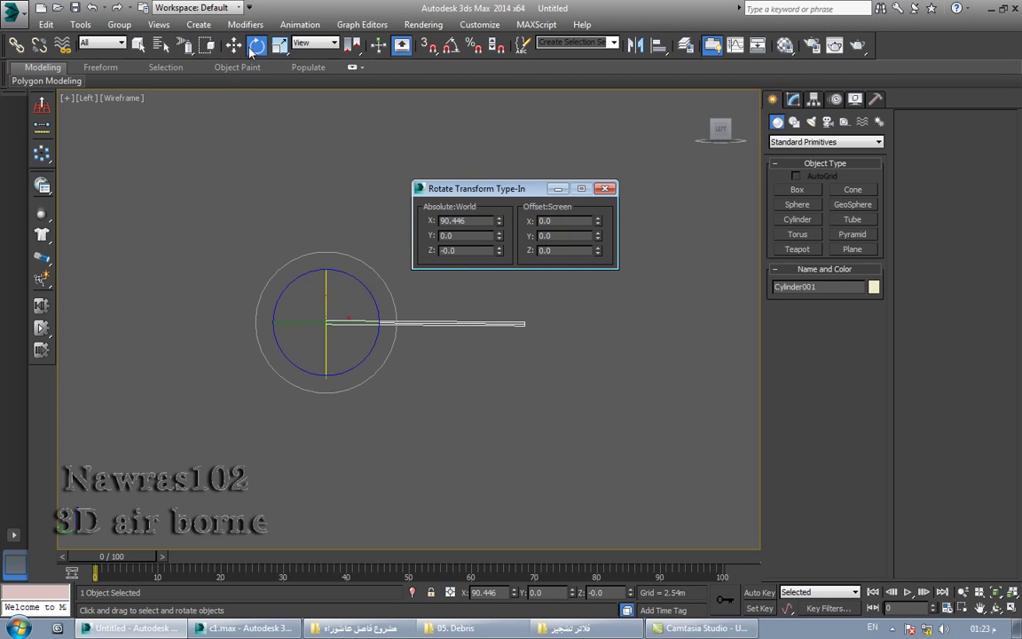
{"action": "type", "text": "0"}
{"action": "key", "text": "Return"}
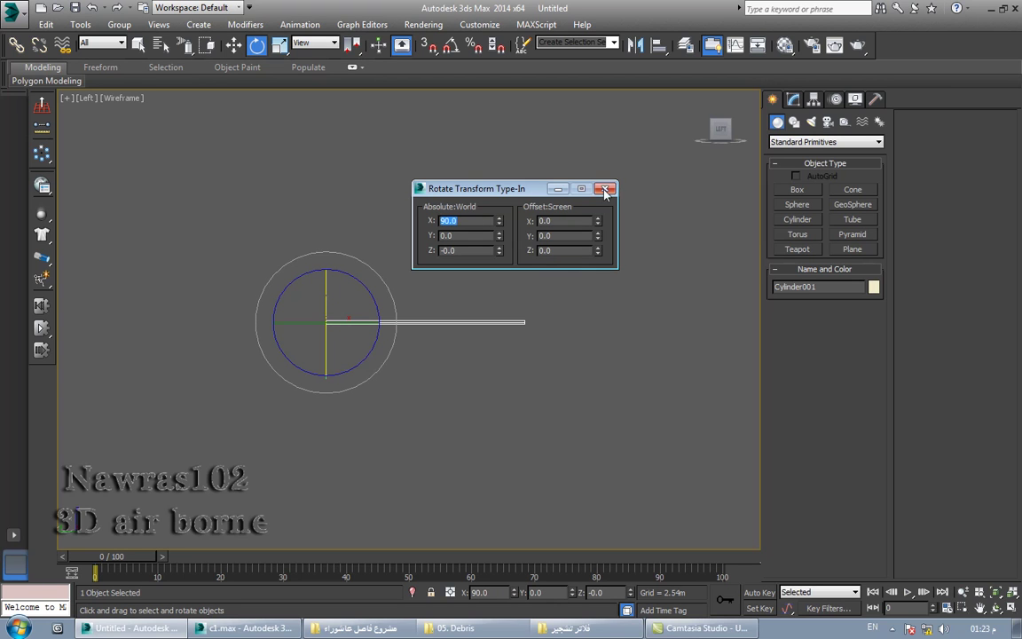
{"action": "left_click", "coordinate": [604, 189]}
{"action": "right_click", "coordinate": [525, 273]}
{"action": "left_click", "coordinate": [546, 284]}
Nudge the cylinder in the side view, then view plane and cylinder in Perspective.
{"action": "left_click_drag", "start_coordinate": [347, 305], "coordinate": [377, 329]}
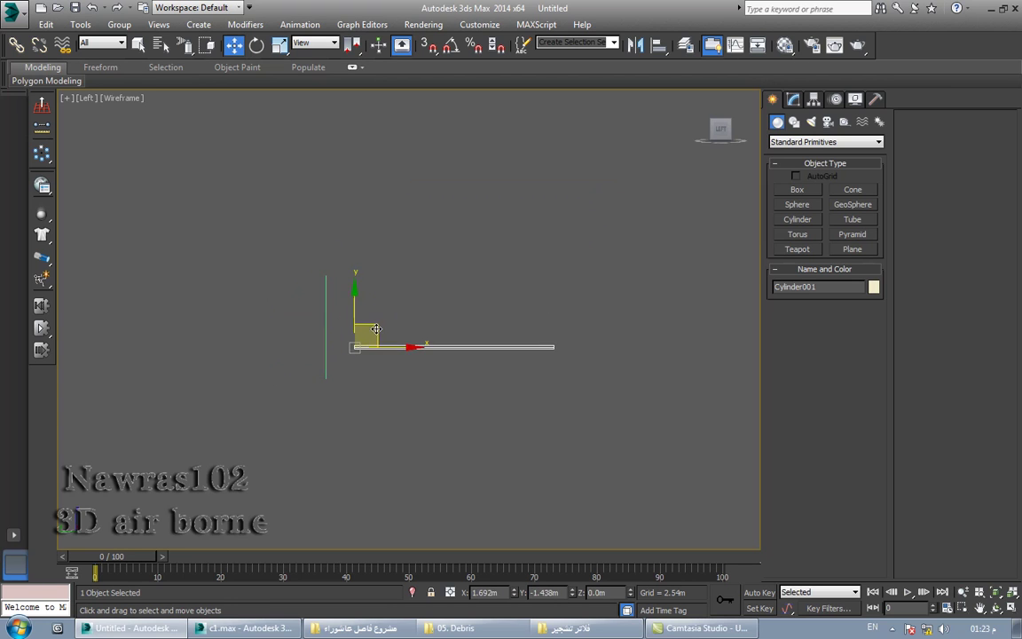
{"action": "key", "text": "p"}
{"action": "mouse_move", "coordinate": [377, 332]}
{"action": "middle_mouse_down", "text": "alt"}
{"action": "mouse_move", "coordinate": [381, 342]}
{"action": "mouse_move", "coordinate": [351, 354]}
{"action": "mouse_move", "coordinate": [334, 346]}
{"action": "mouse_move", "coordinate": [346, 323]}
{"action": "mouse_move", "coordinate": [299, 383]}
{"action": "mouse_move", "coordinate": [315, 348]}
{"action": "middle_mouse_up", "text": "alt"}
Set the cylinder to Y 0 and Z 4.0m, then pull it back to Y -4.158m.
{"action": "right_click", "coordinate": [240, 47]}
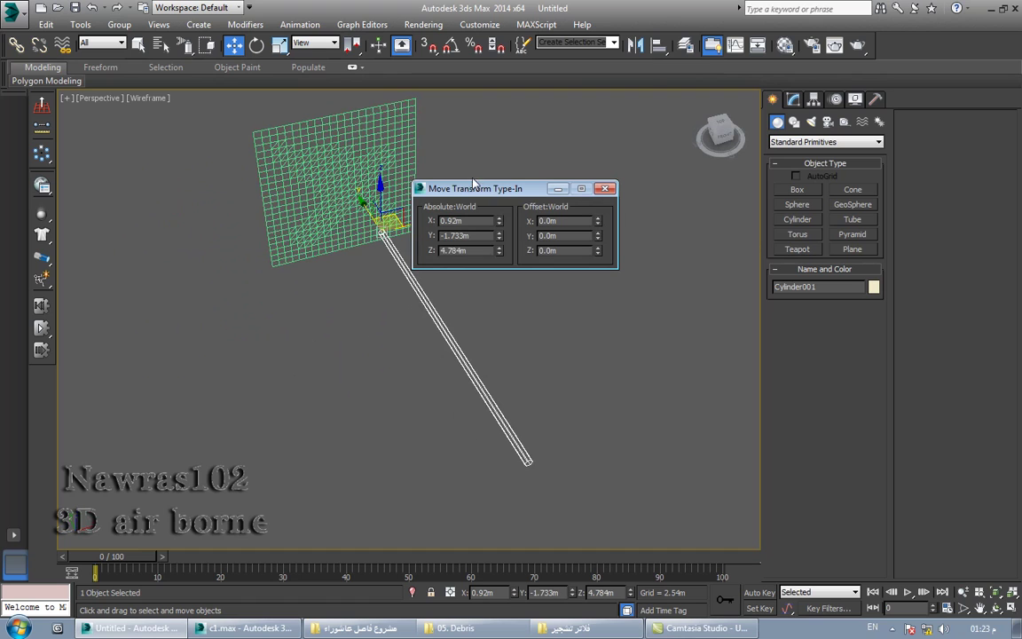
{"action": "right_click", "coordinate": [499, 237]}
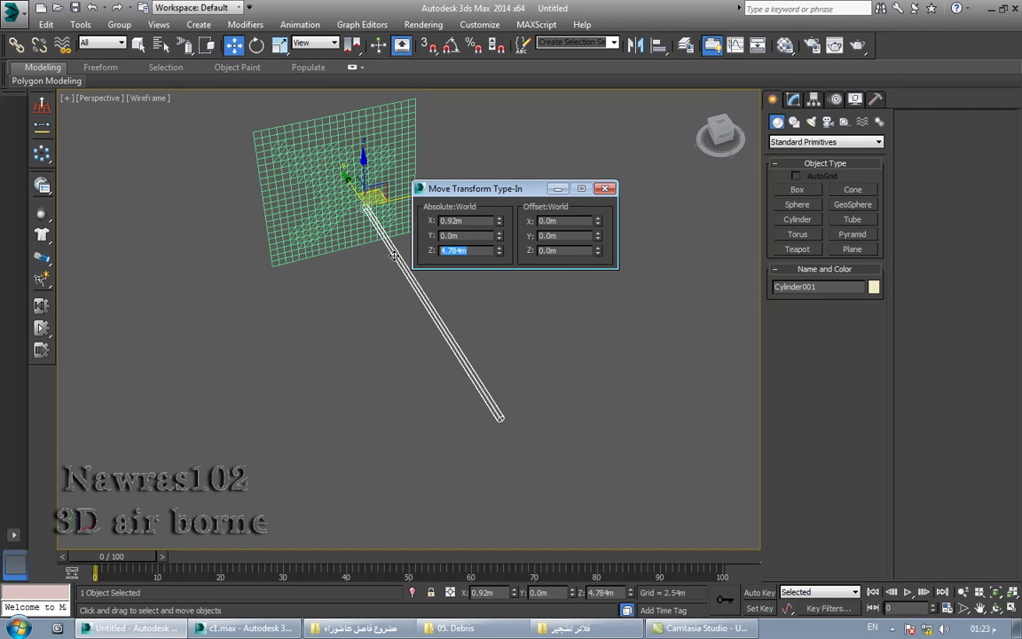
{"action": "type", "text": "4"}
{"action": "key", "text": "Return"}
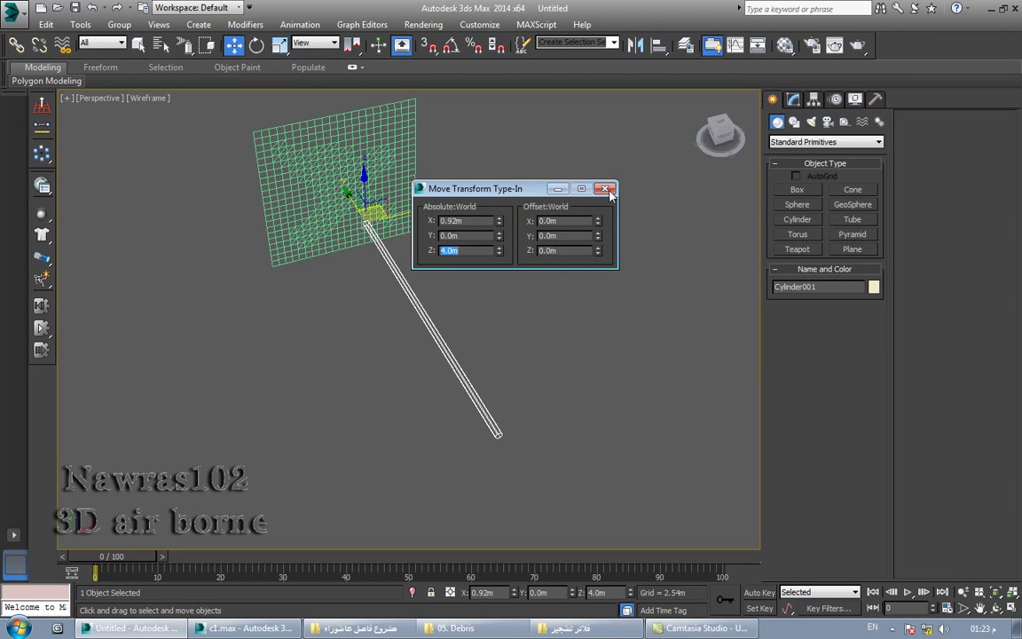
{"action": "left_click", "coordinate": [604, 189]}
{"action": "mouse_move", "coordinate": [456, 354]}
{"action": "middle_mouse_down", "text": "alt"}
{"action": "mouse_move", "coordinate": [520, 308]}
{"action": "mouse_move", "coordinate": [555, 319]}
{"action": "middle_mouse_up", "text": "alt"}
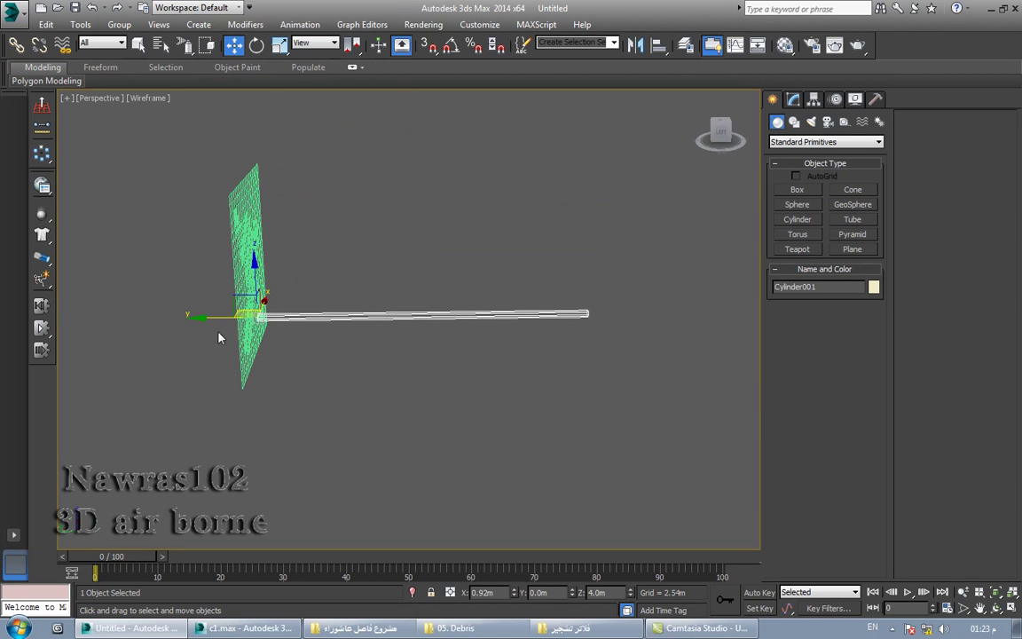
{"action": "left_click_drag", "start_coordinate": [217, 327], "coordinate": [334, 325]}
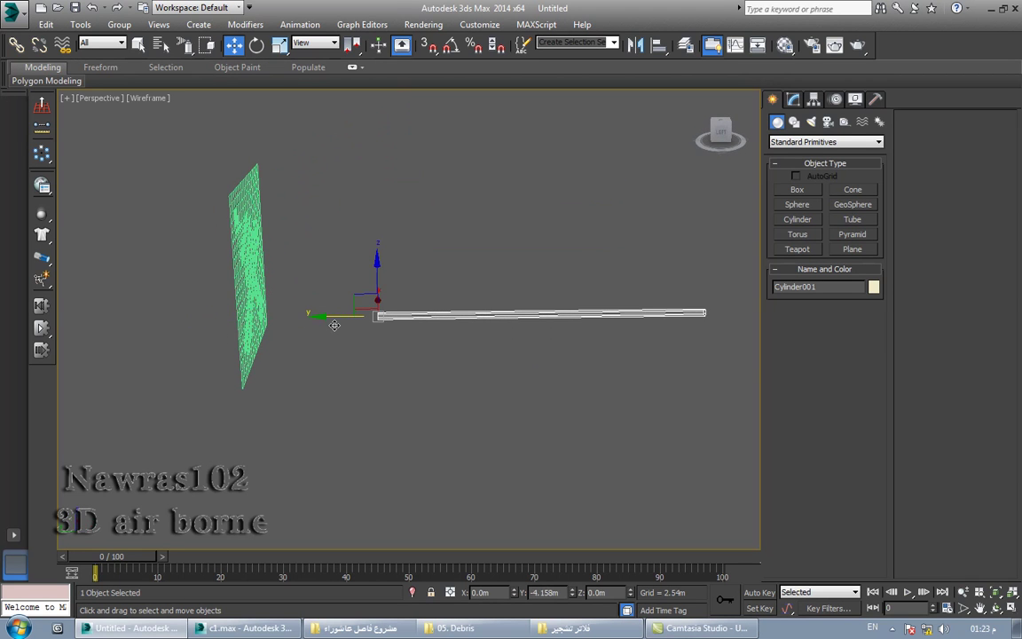
Auto-key Cylinder001 moving through the cloth plane, Y -4.158m at frame 0 to 8.283m at frame 10.
{"action": "left_click", "coordinate": [766, 592]}
{"action": "mouse_move", "coordinate": [139, 559]}
{"action": "left_mouse_down"}
{"action": "mouse_move", "coordinate": [266, 555]}
{"action": "mouse_move", "coordinate": [200, 567]}
{"action": "left_mouse_up"}
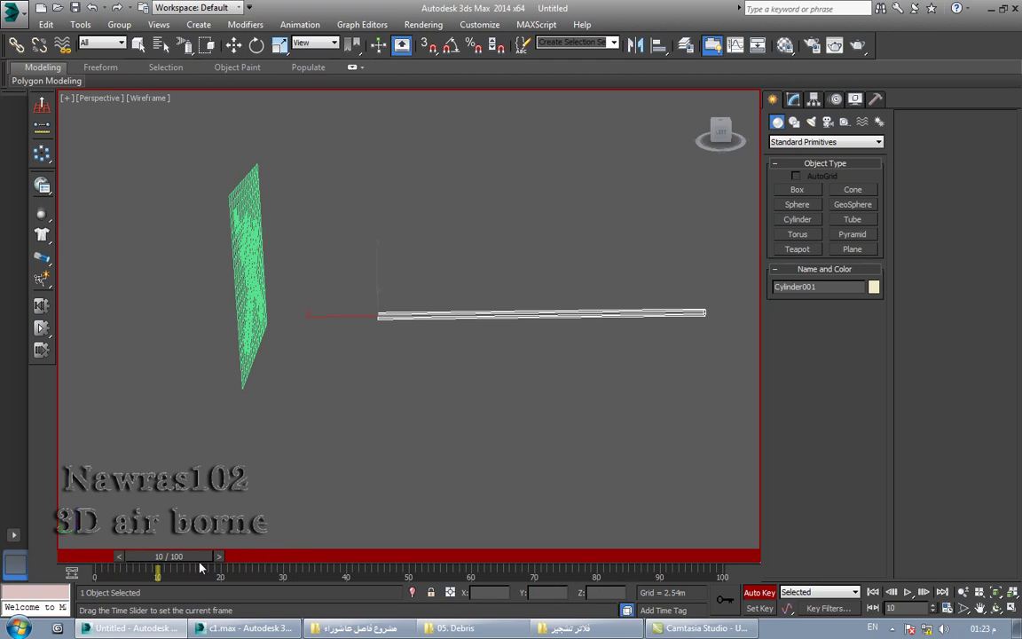
{"action": "key", "text": "w"}
{"action": "left_click_drag", "start_coordinate": [332, 317], "coordinate": [92, 330]}
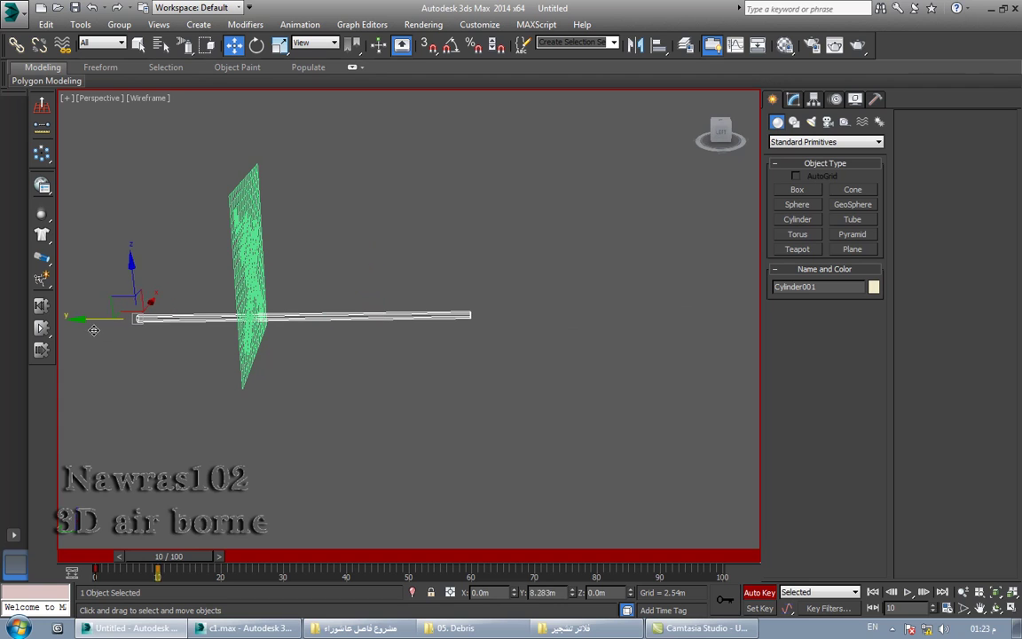
{"action": "left_click_drag", "start_coordinate": [169, 556], "coordinate": [92, 572]}
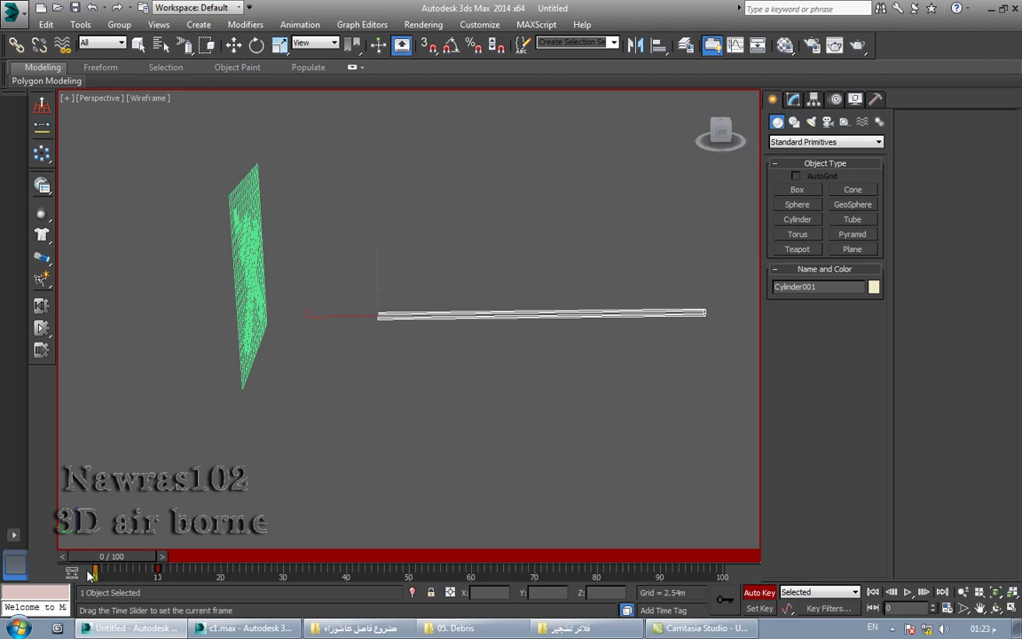
{"action": "key", "text": "w"}
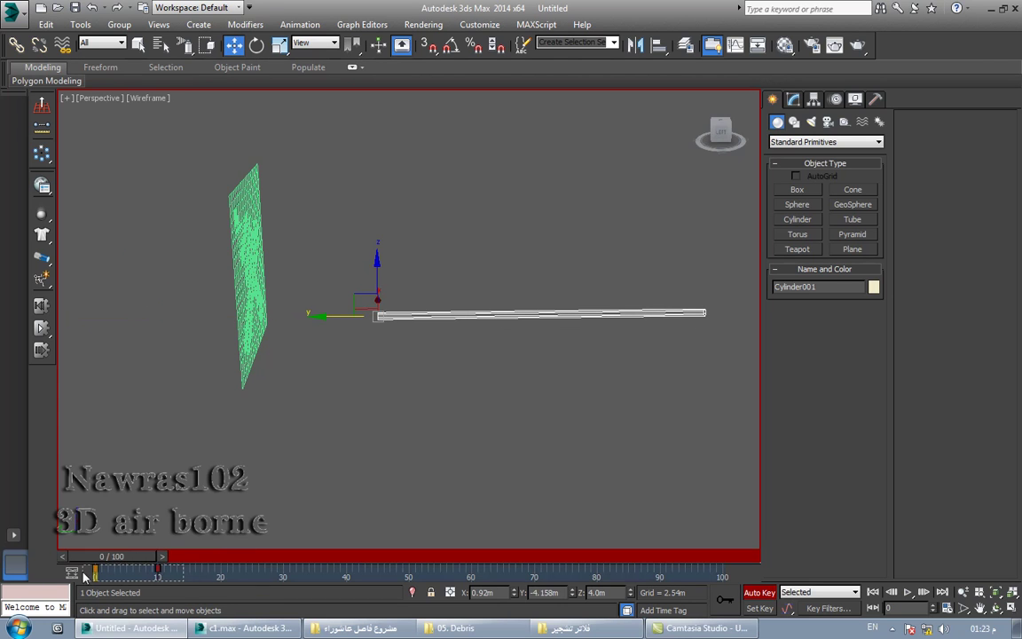
Set the cylinder's position keys to linear tangents in the Curve Editor.
{"action": "right_click", "coordinate": [359, 362]}
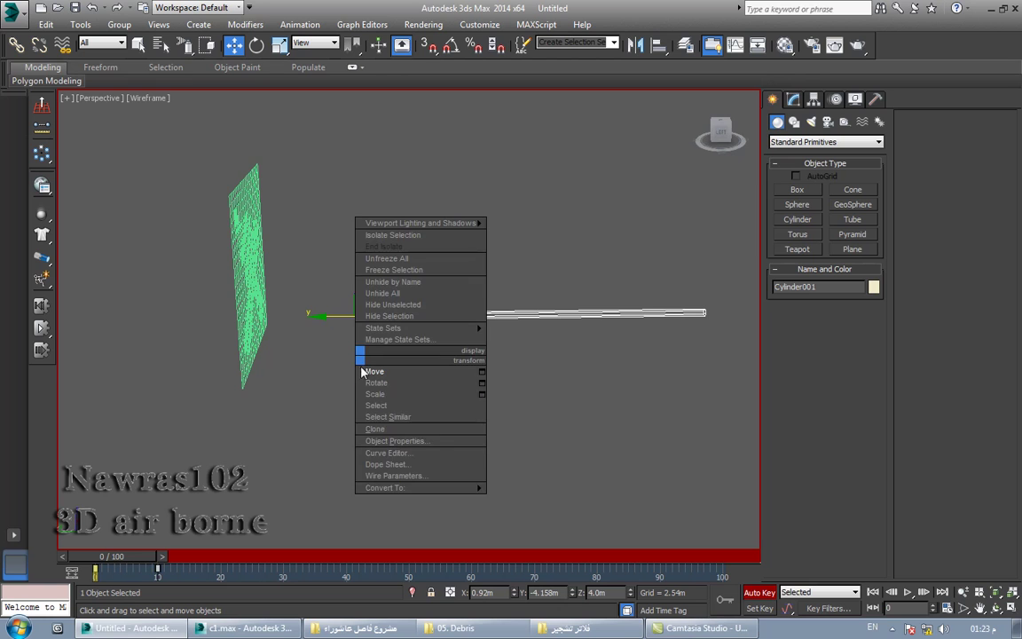
{"action": "left_click", "coordinate": [400, 455]}
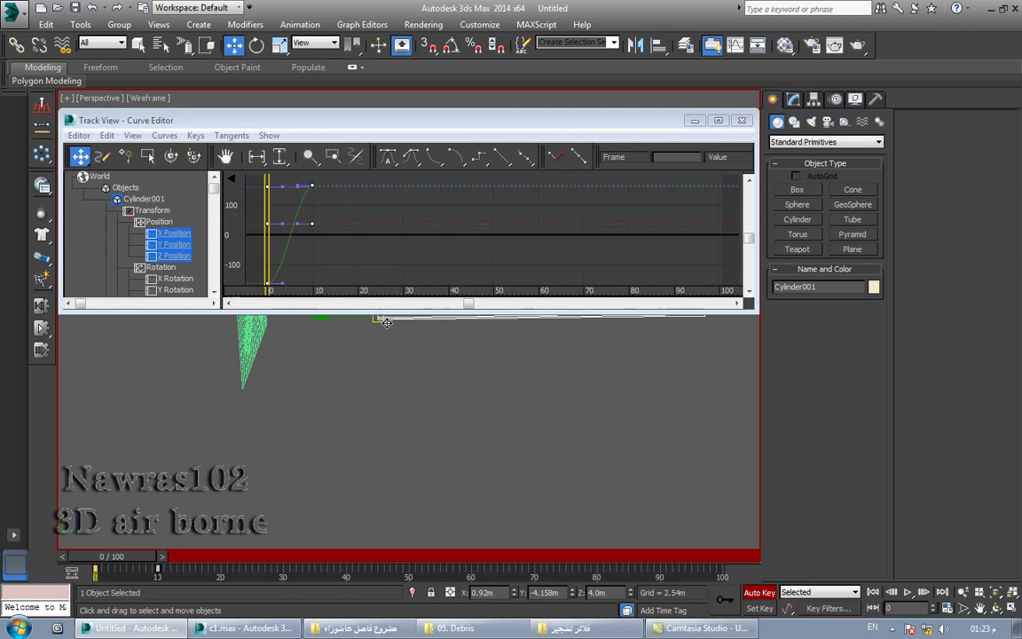
{"action": "left_click", "coordinate": [453, 156]}
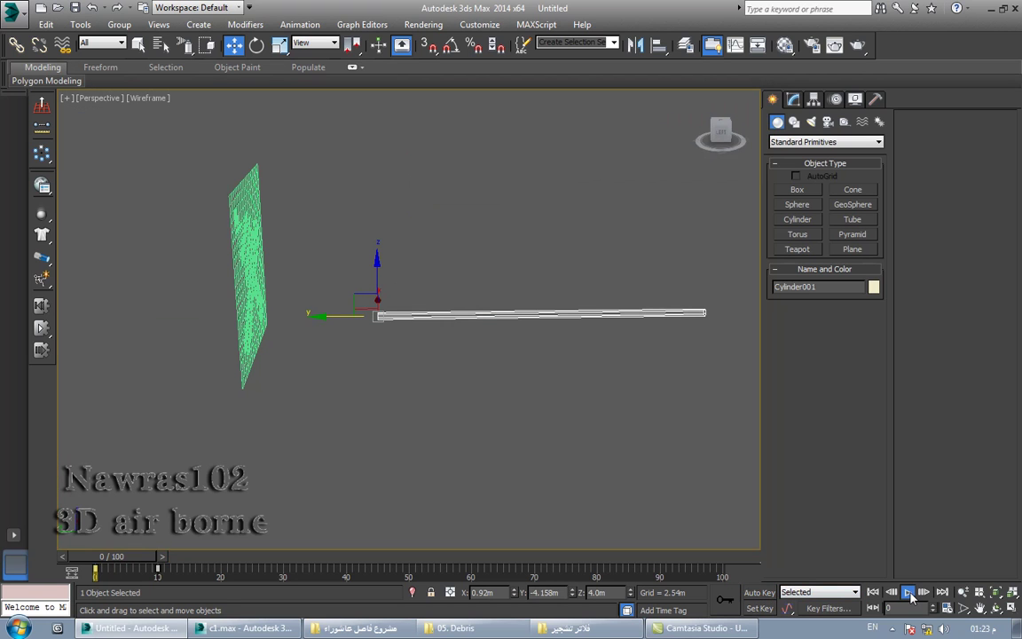
Stop playback and shift the cylinder's end key from frame 10 to frame 9.
{"action": "left_click", "coordinate": [505, 456]}
{"action": "right_click", "coordinate": [506, 456]}
{"action": "left_click", "coordinate": [525, 482]}
{"action": "left_click_drag", "start_coordinate": [156, 573], "coordinate": [98, 572]}
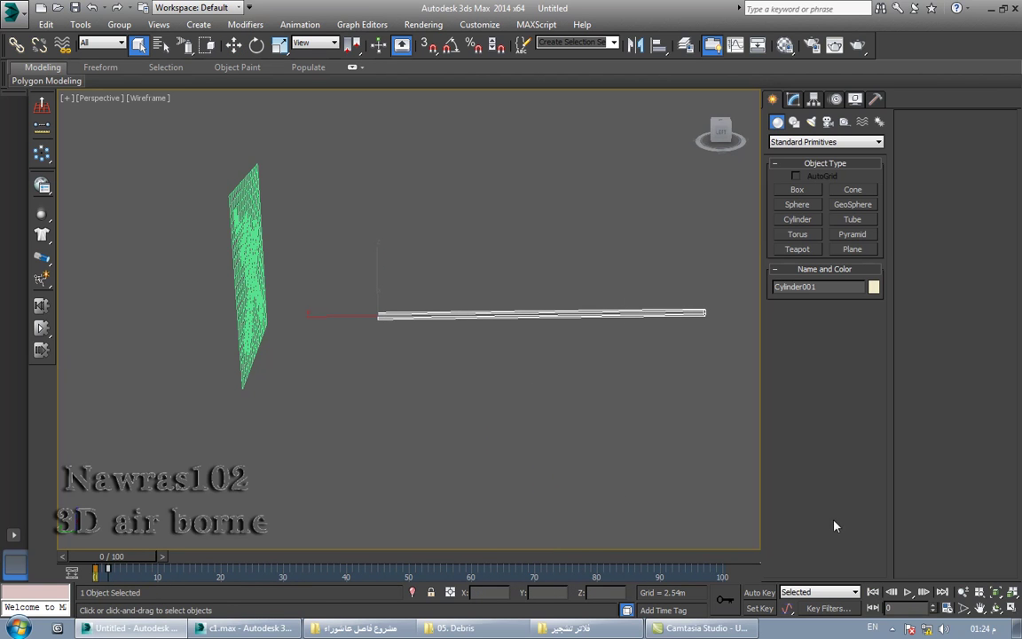
Play back the cylinder's pass through the plane twice, then select the cloth plane.
{"action": "left_click", "coordinate": [908, 591]}
{"action": "left_click", "coordinate": [906, 592]}
{"action": "left_click", "coordinate": [873, 592]}
{"action": "left_click", "coordinate": [908, 591]}
{"action": "left_click", "coordinate": [908, 592]}
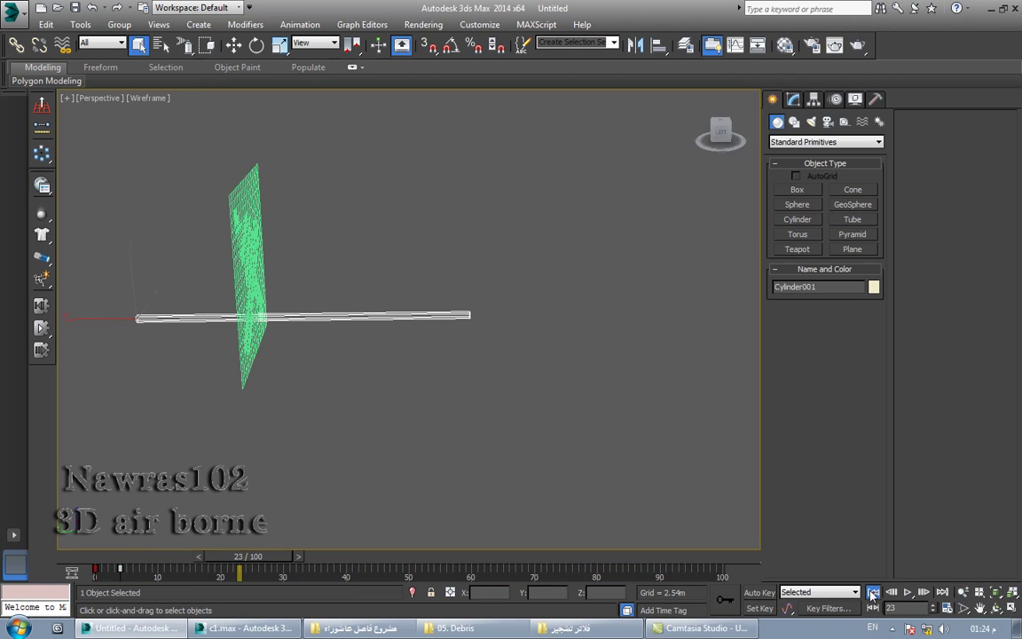
{"action": "left_click", "coordinate": [873, 591]}
{"action": "mouse_move", "coordinate": [581, 456]}
{"action": "middle_mouse_down", "text": "alt"}
{"action": "mouse_move", "coordinate": [496, 465]}
{"action": "mouse_move", "coordinate": [467, 455]}
{"action": "middle_mouse_up", "text": "alt"}
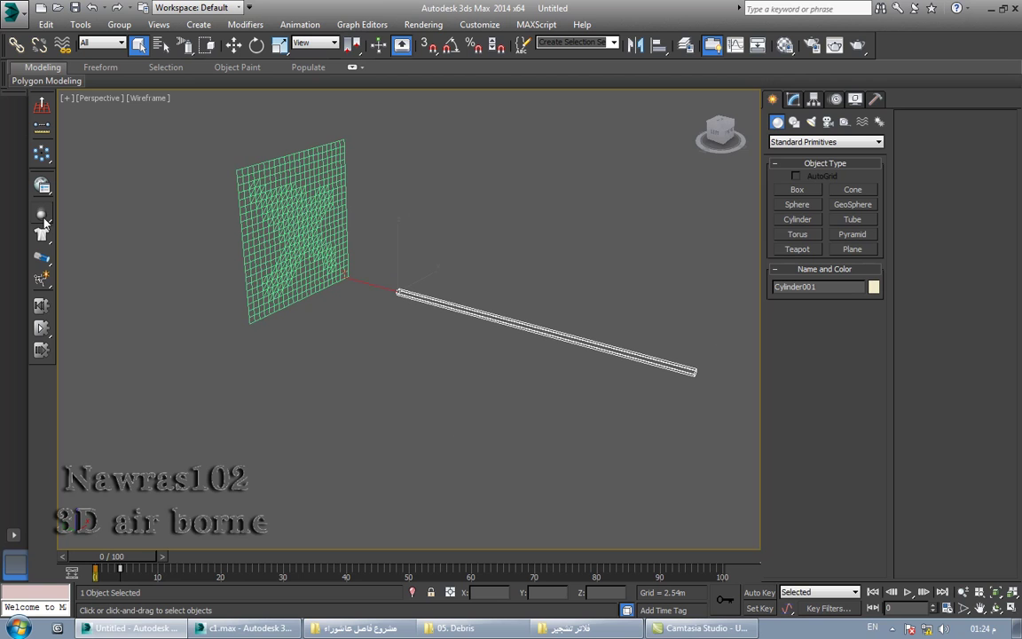
{"action": "left_click", "coordinate": [258, 172]}
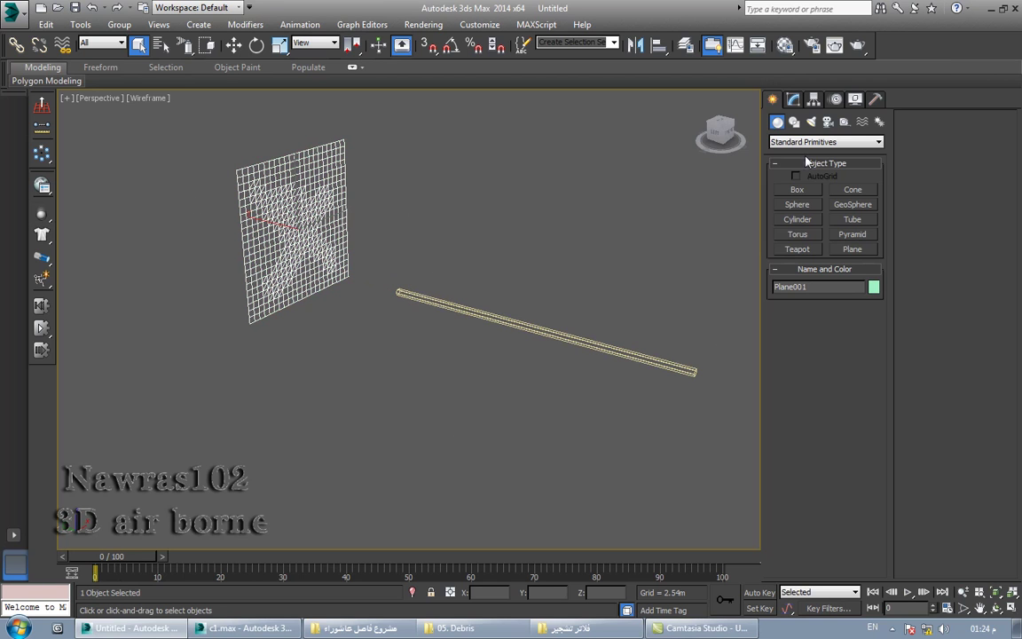
Check the plane's mCloth settings and give Cylinder001 a Dynamic, Convex MassFX rigid body.
{"action": "left_click", "coordinate": [794, 98]}
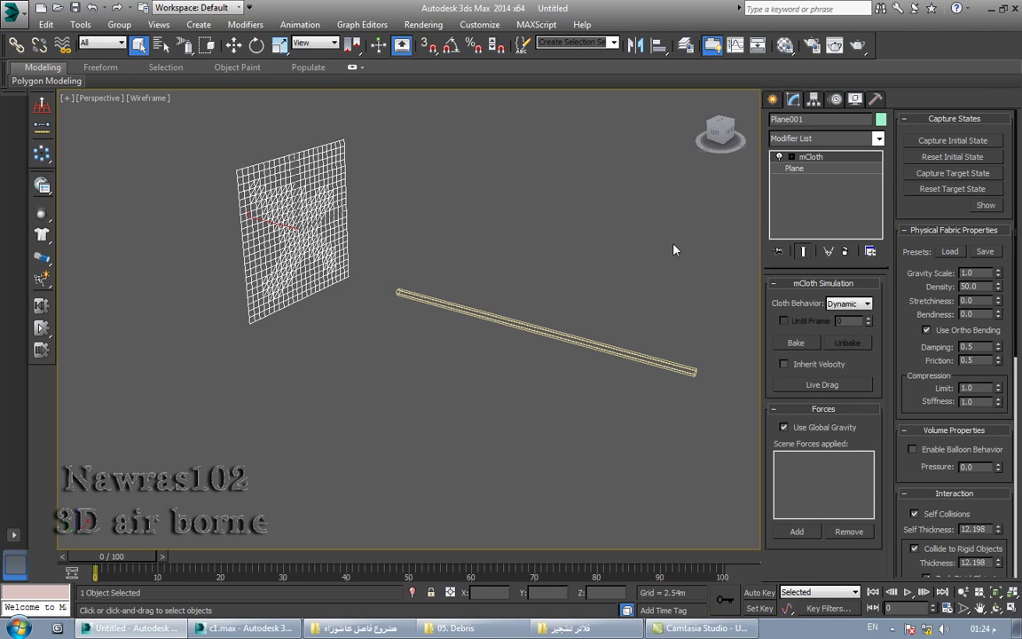
{"action": "left_click", "coordinate": [462, 307]}
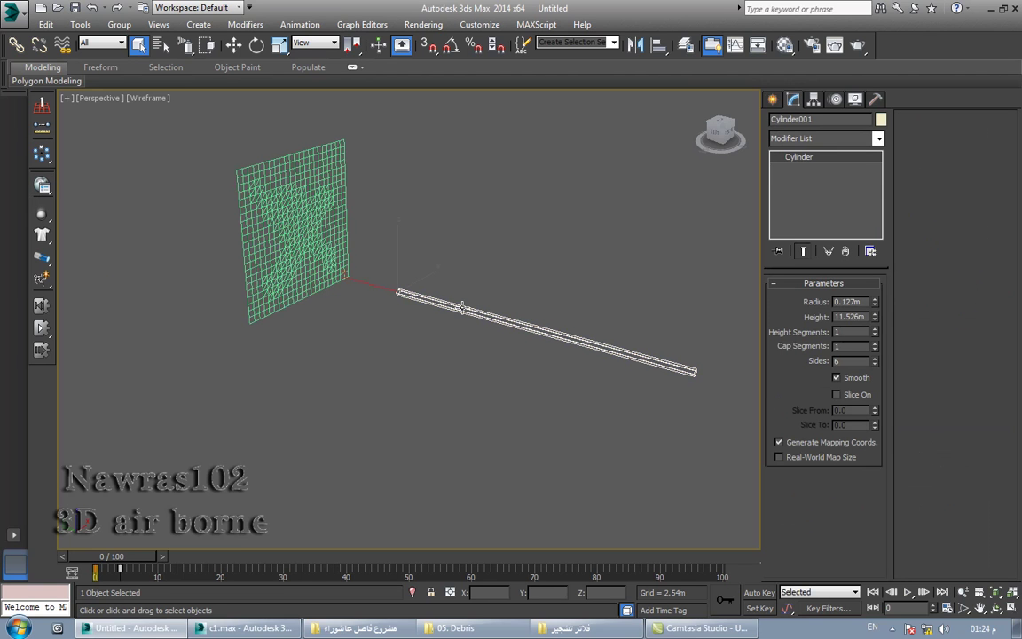
{"action": "left_click", "coordinate": [42, 217]}
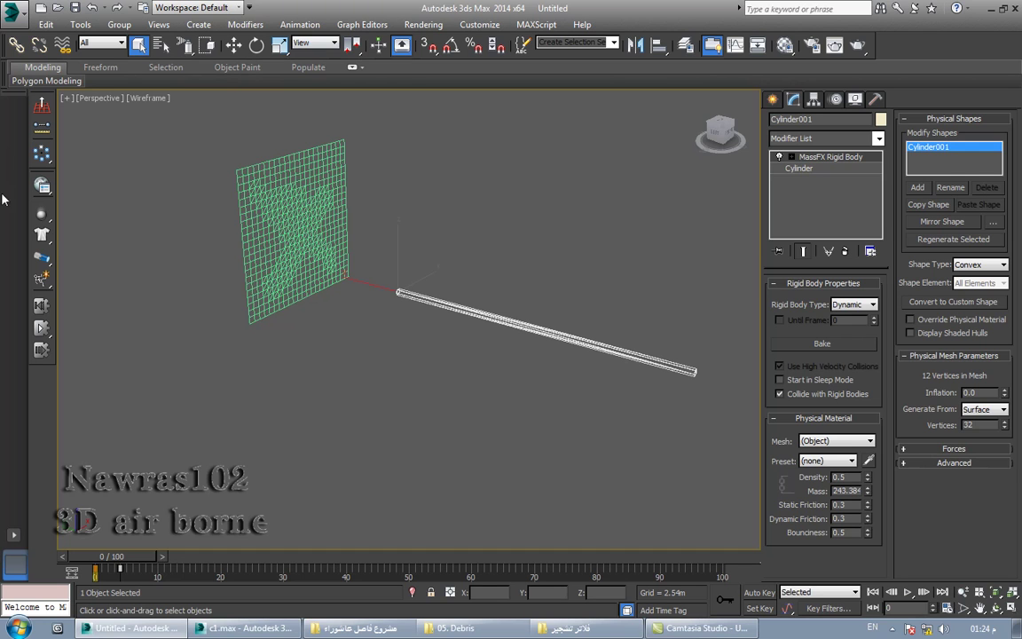
Stop and reset the simulation, then set Cylinder001's rigid body type to Kinematic in MassFX Tools.
{"action": "left_click", "coordinate": [41, 329]}
{"action": "left_click", "coordinate": [41, 307]}
{"action": "left_click", "coordinate": [42, 186]}
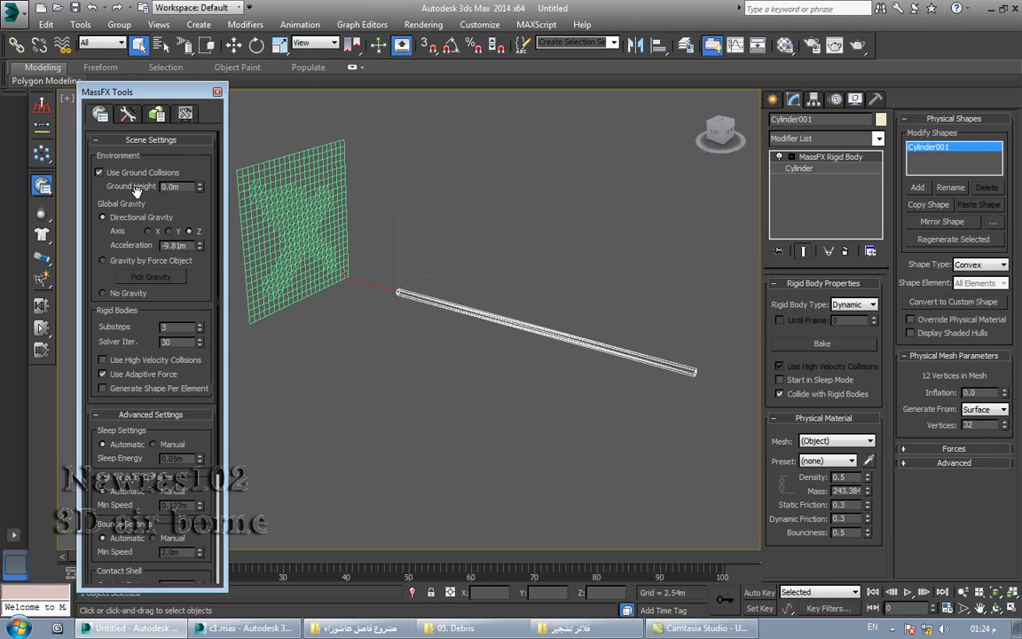
{"action": "left_click", "coordinate": [127, 114]}
{"action": "left_click", "coordinate": [156, 114]}
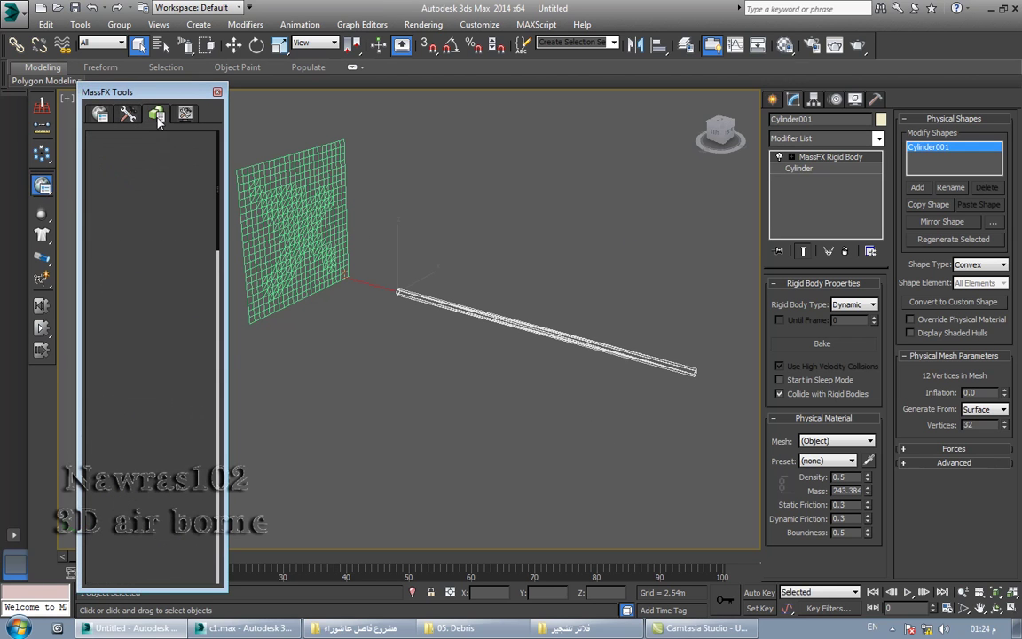
{"action": "left_click", "coordinate": [191, 164]}
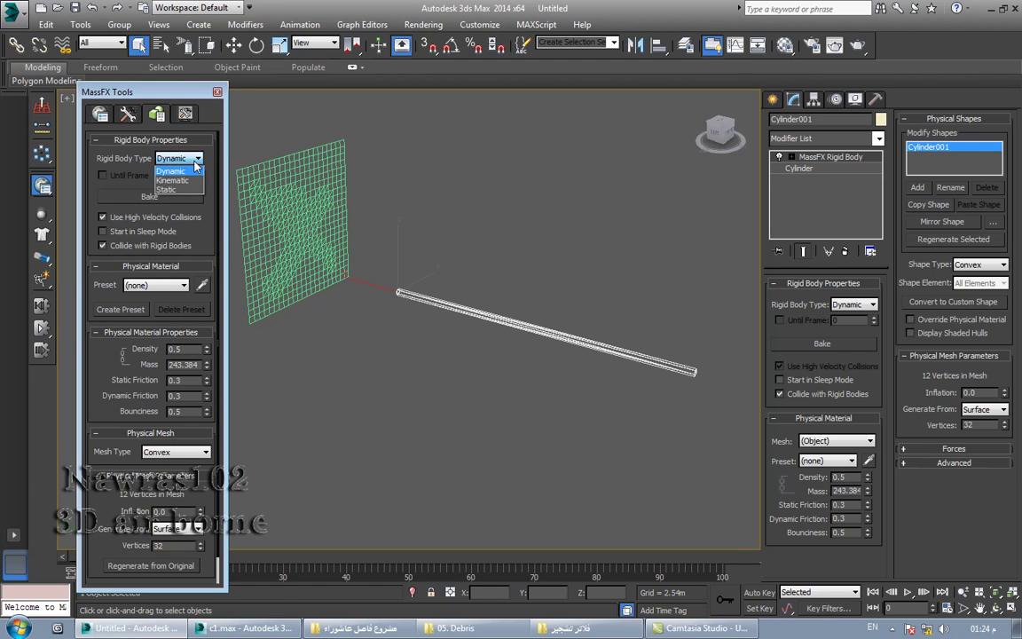
{"action": "left_click", "coordinate": [189, 157]}
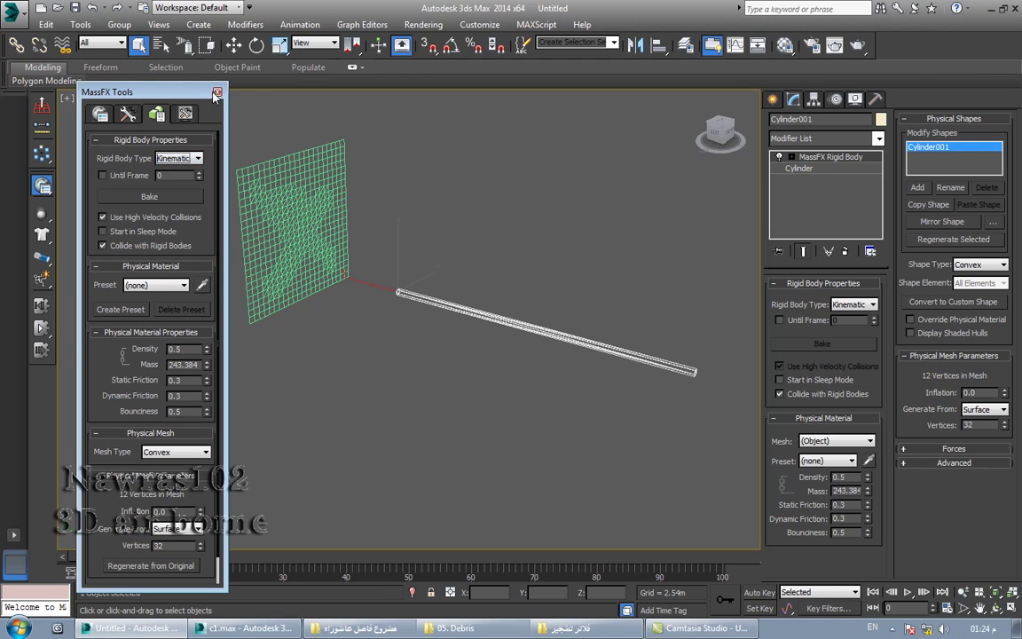
{"action": "left_click", "coordinate": [100, 115]}
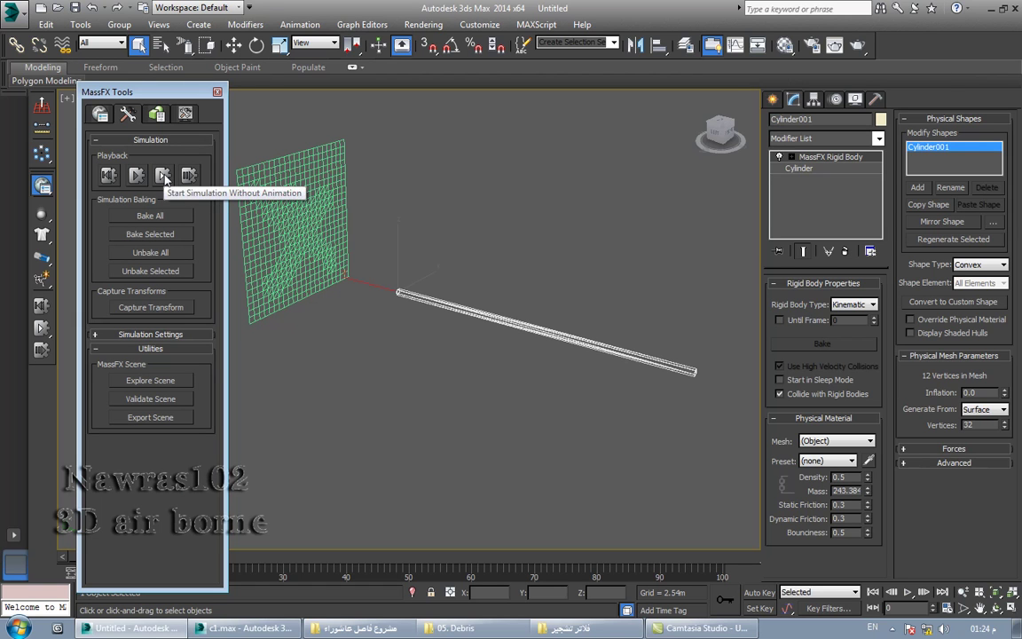
Run the MassFX simulation twice, resetting the cloth to frame 0 each time.
{"action": "left_click", "coordinate": [163, 176]}
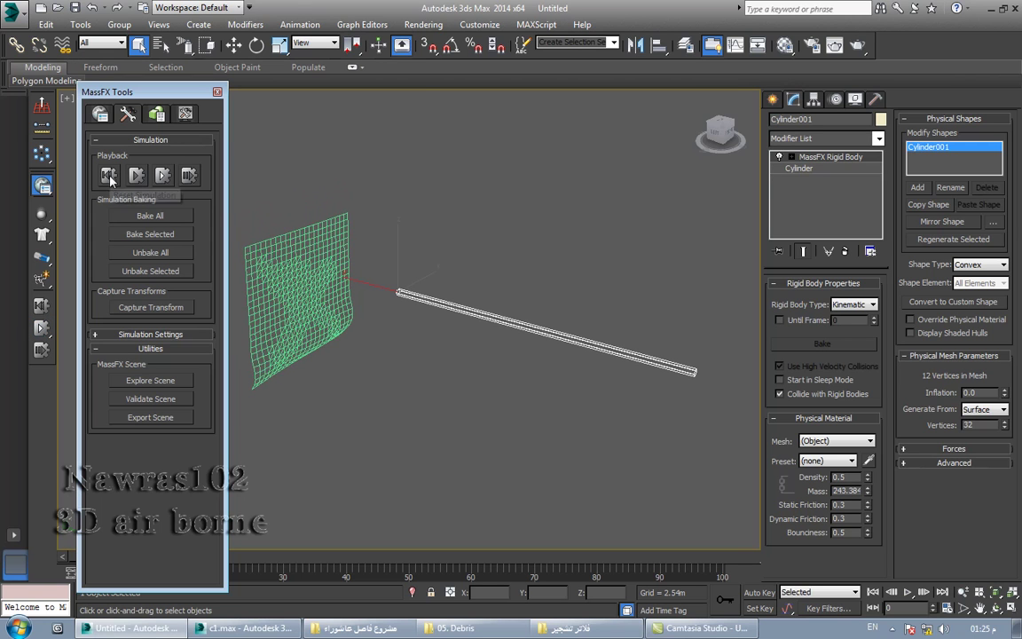
{"action": "left_click", "coordinate": [110, 177]}
{"action": "left_click", "coordinate": [139, 176]}
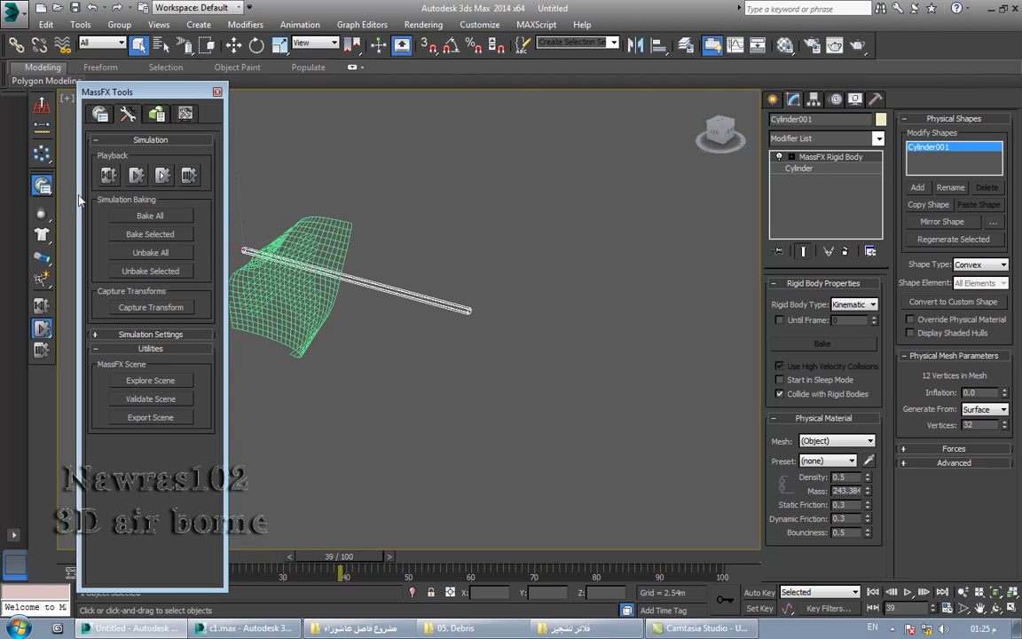
{"action": "left_click", "coordinate": [107, 175]}
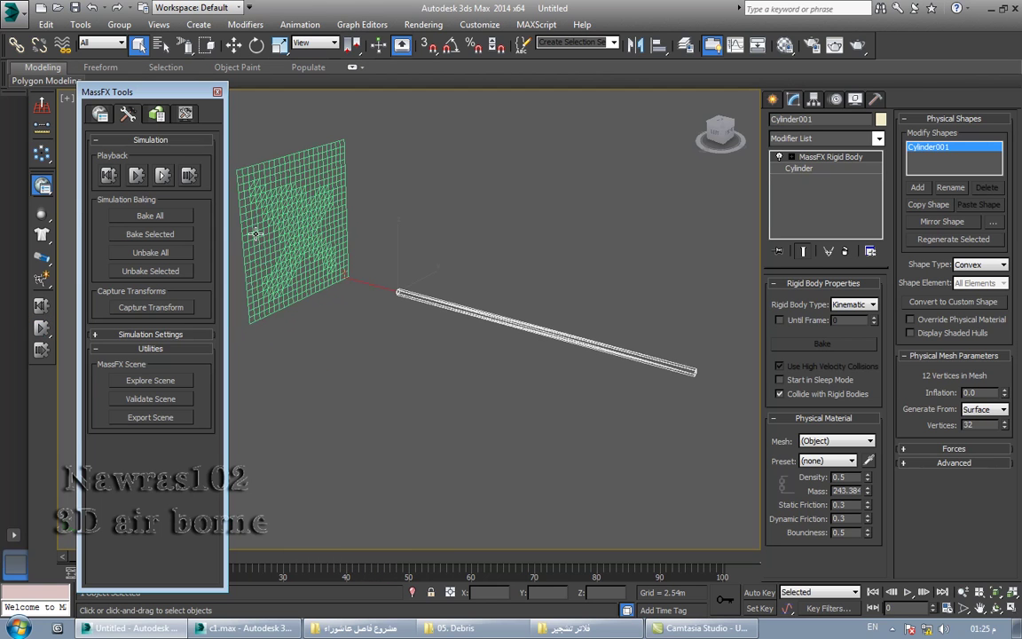
Raise the cylinder and rerun the simulation so the rod catches the cloth.
{"action": "right_click", "coordinate": [438, 291]}
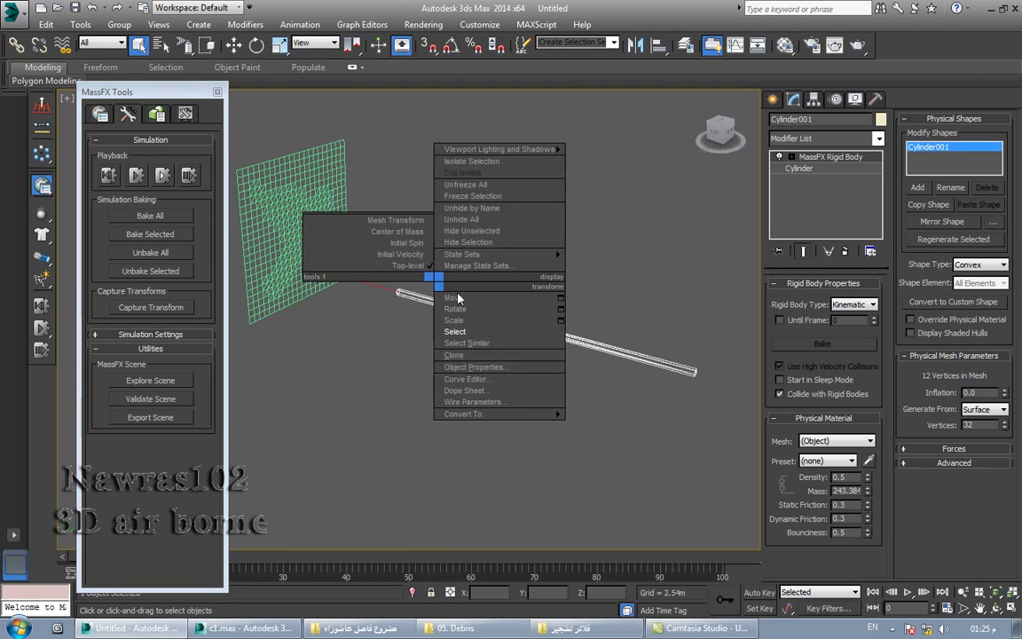
{"action": "left_click", "coordinate": [454, 300]}
{"action": "left_click_drag", "start_coordinate": [390, 247], "coordinate": [388, 220]}
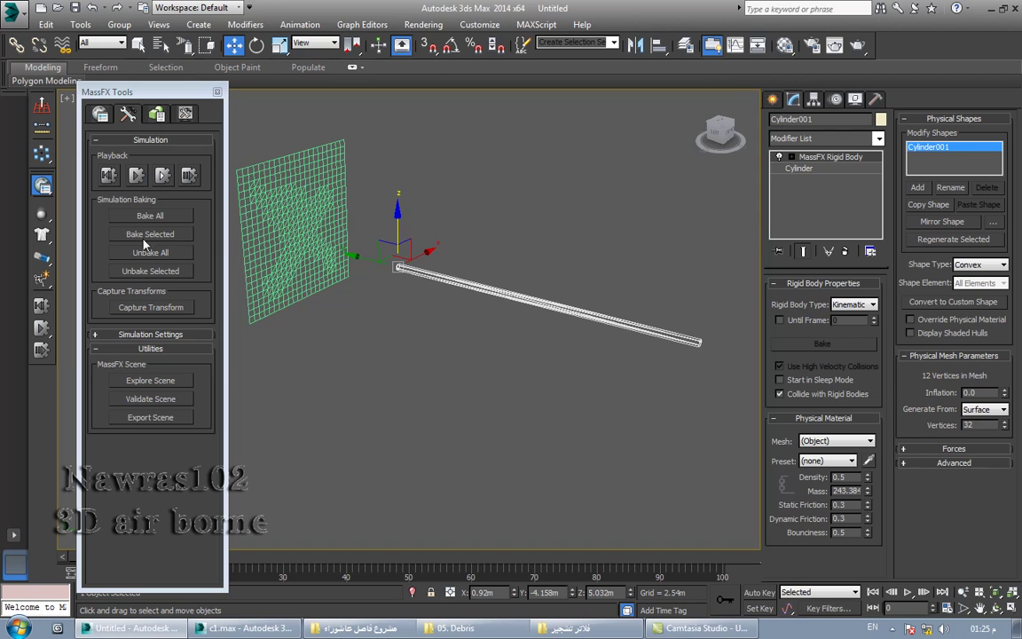
{"action": "left_click", "coordinate": [137, 178]}
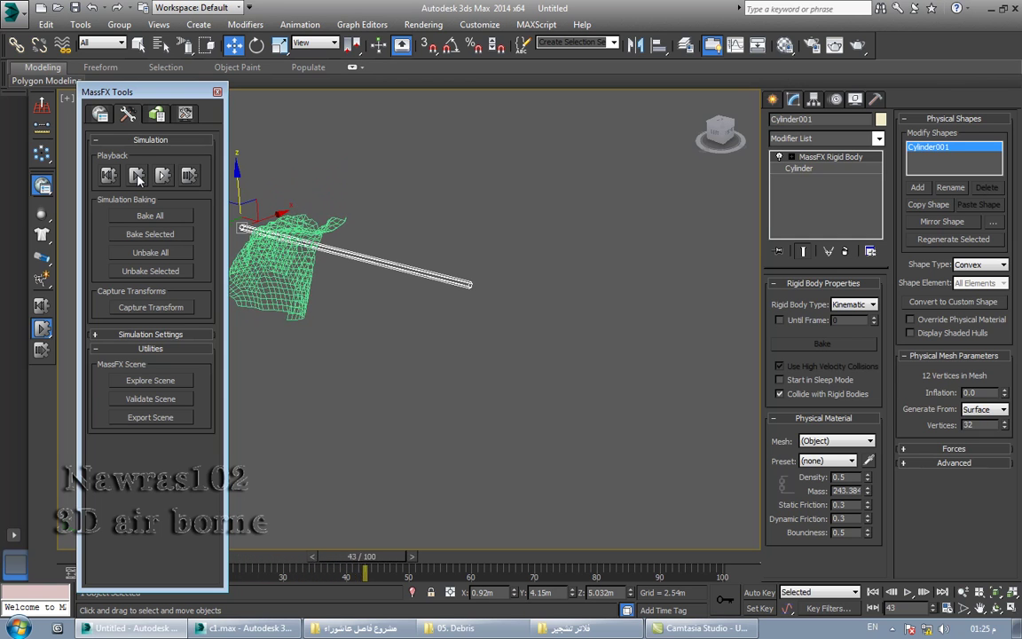
Close MassFX Tools, switch to Realistic shading, and inspect the cloth and rod.
{"action": "left_click", "coordinate": [217, 92]}
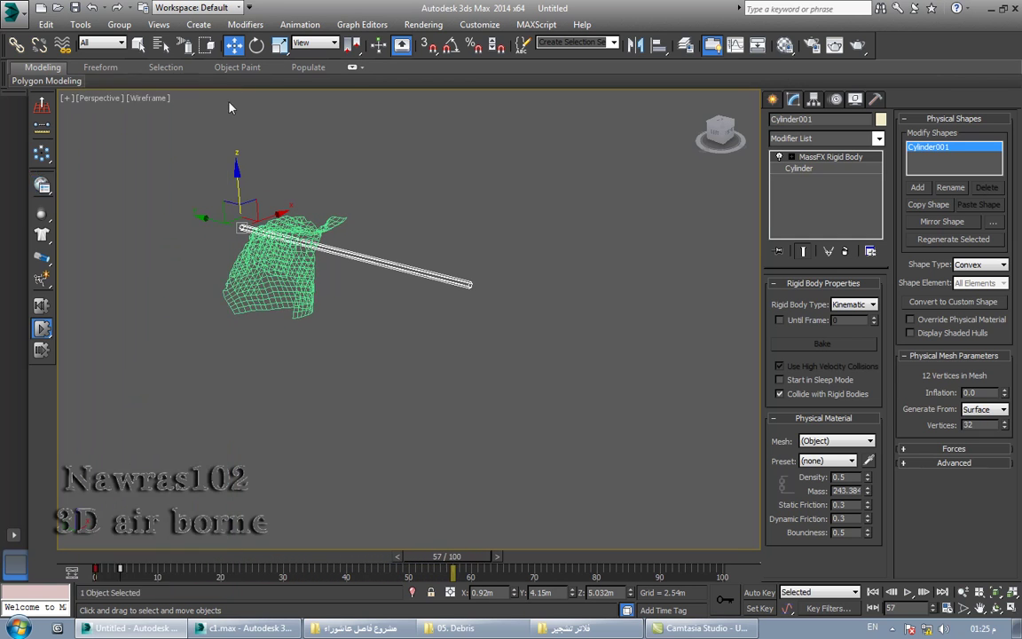
{"action": "key", "text": "F3"}
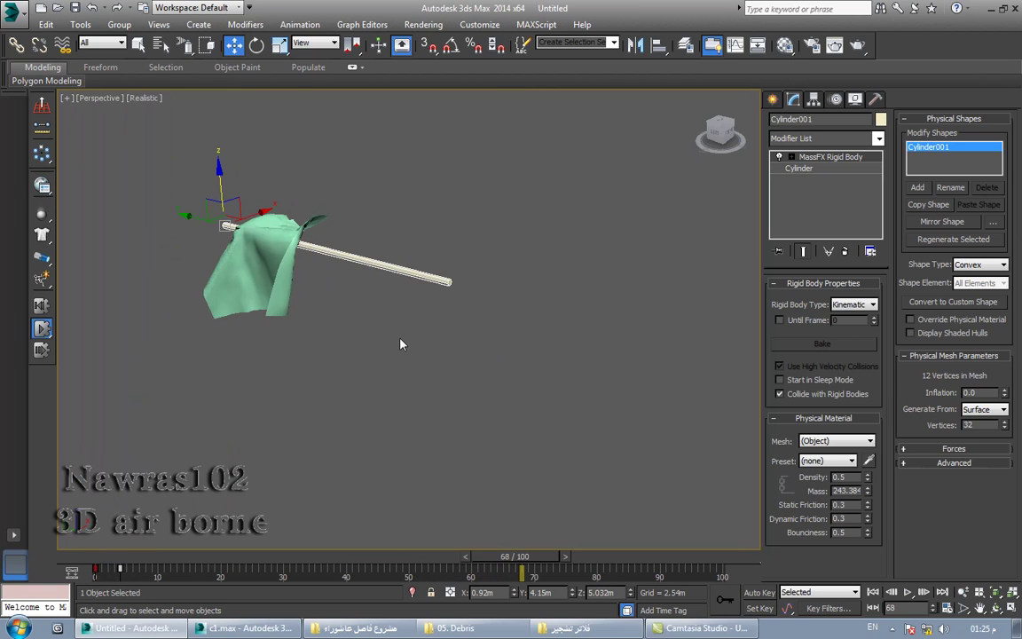
{"action": "mouse_move", "coordinate": [467, 373]}
{"action": "middle_mouse_down", "text": "alt"}
{"action": "mouse_move", "coordinate": [358, 311]}
{"action": "mouse_move", "coordinate": [211, 383]}
{"action": "middle_mouse_up", "text": "alt"}
{"action": "mouse_move", "coordinate": [266, 364]}
{"action": "middle_mouse_down", "text": "alt"}
{"action": "mouse_move", "coordinate": [377, 296]}
{"action": "mouse_move", "coordinate": [410, 315]}
{"action": "middle_mouse_up", "text": "alt"}
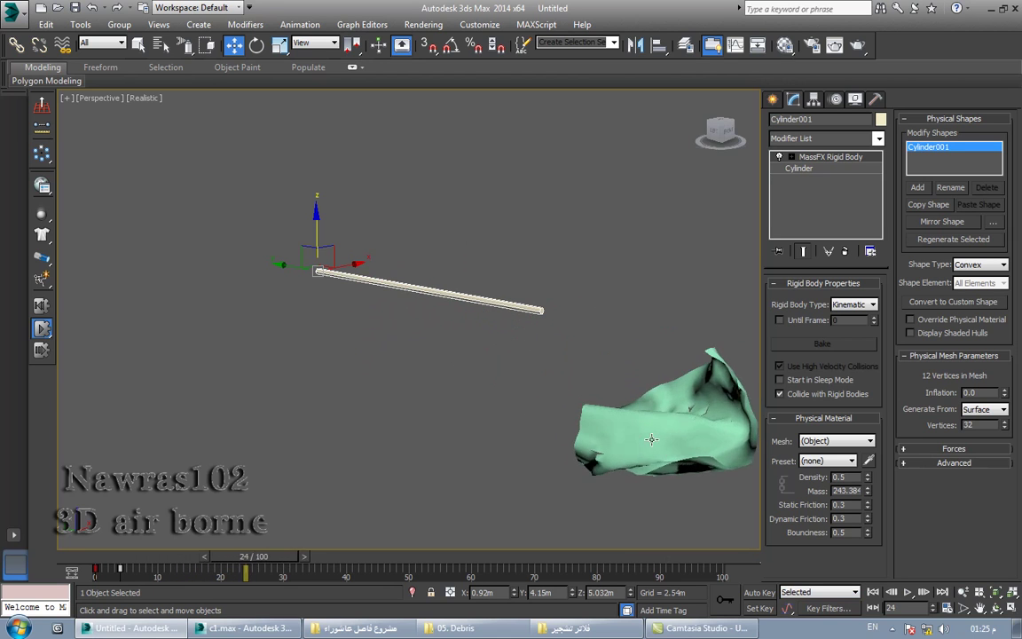
Pan the view and reset the simulation to frame 0.
{"action": "left_click", "coordinate": [873, 592]}
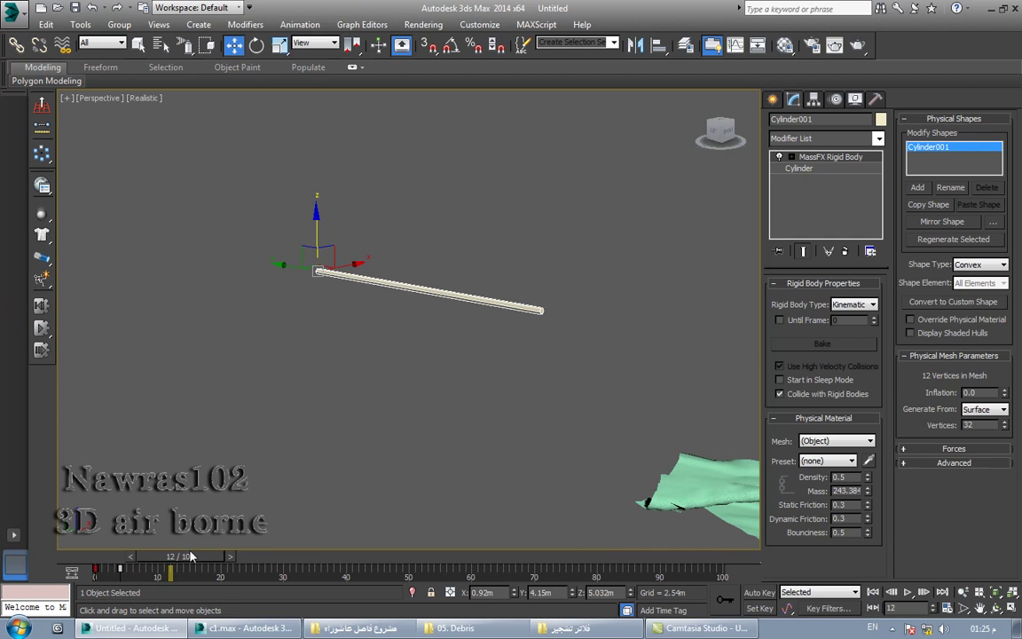
{"action": "middle_click_drag", "start_coordinate": [188, 552], "coordinate": [341, 579]}
{"action": "left_click", "coordinate": [42, 305]}
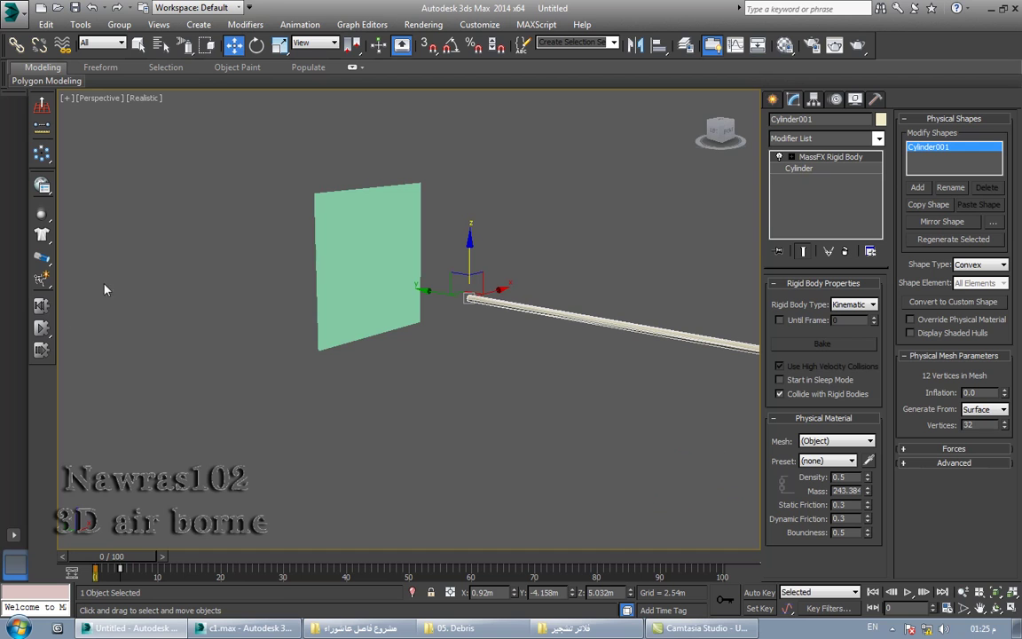
Run the simulation to frame 14, turn on edged faces to inspect the tear, then reset.
{"action": "left_click", "coordinate": [42, 330]}
{"action": "left_click", "coordinate": [42, 331]}
{"action": "mouse_move", "coordinate": [396, 406]}
{"action": "middle_mouse_down", "text": "alt"}
{"action": "mouse_move", "coordinate": [251, 327]}
{"action": "mouse_move", "coordinate": [357, 386]}
{"action": "middle_mouse_up", "text": "alt"}
{"action": "key", "text": "F4"}
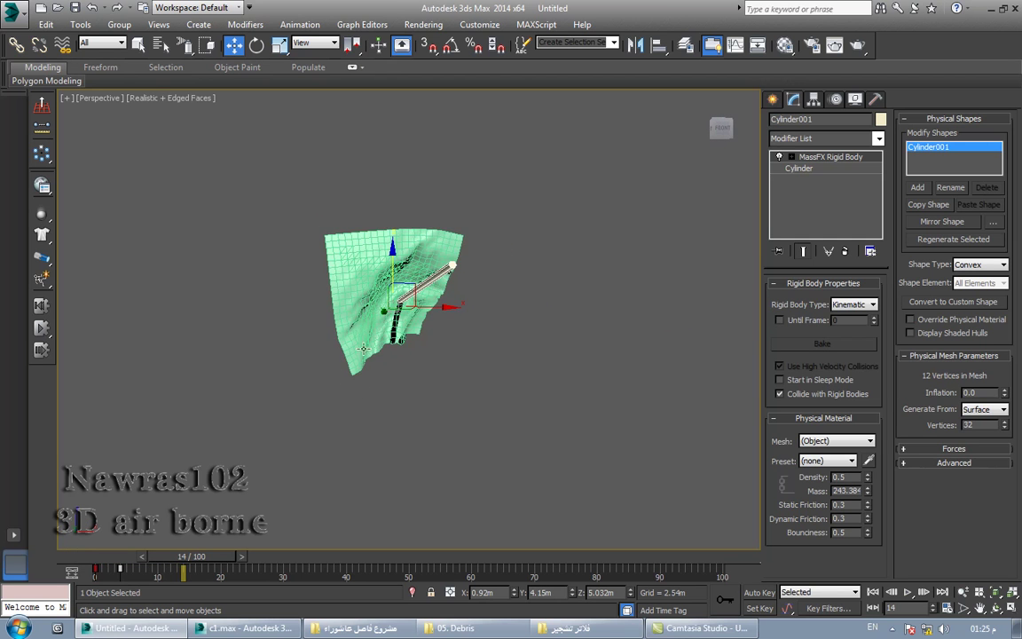
{"action": "scroll", "coordinate": [380, 332], "scroll_direction": "up", "scroll_amount": 1}
{"action": "scroll", "coordinate": [379, 332], "scroll_direction": "up", "scroll_amount": 2}
{"action": "mouse_move", "coordinate": [379, 332]}
{"action": "middle_mouse_down", "text": "alt"}
{"action": "mouse_move", "coordinate": [371, 360]}
{"action": "mouse_move", "coordinate": [356, 295]}
{"action": "mouse_move", "coordinate": [360, 333]}
{"action": "mouse_move", "coordinate": [374, 337]}
{"action": "mouse_move", "coordinate": [566, 319]}
{"action": "mouse_move", "coordinate": [540, 333]}
{"action": "middle_mouse_up", "text": "alt"}
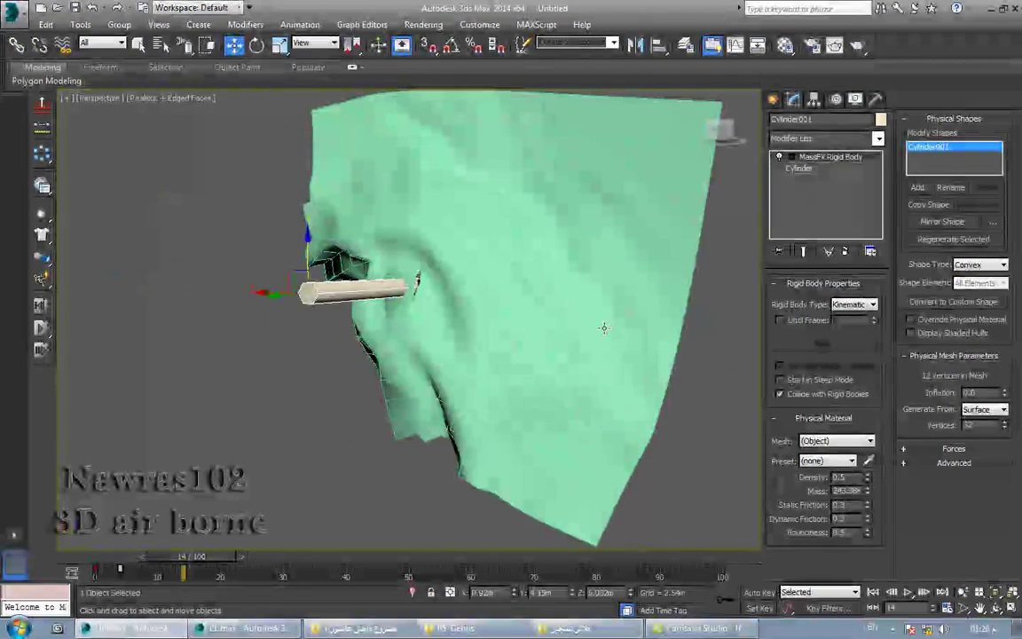
{"action": "left_click", "coordinate": [43, 308]}
Reposition the cylinder against the cloth in the Front view.
{"action": "mouse_move", "coordinate": [574, 316]}
{"action": "middle_mouse_down", "text": "alt"}
{"action": "mouse_move", "coordinate": [399, 332]}
{"action": "mouse_move", "coordinate": [415, 336]}
{"action": "middle_mouse_up", "text": "alt"}
{"action": "key", "text": "l"}
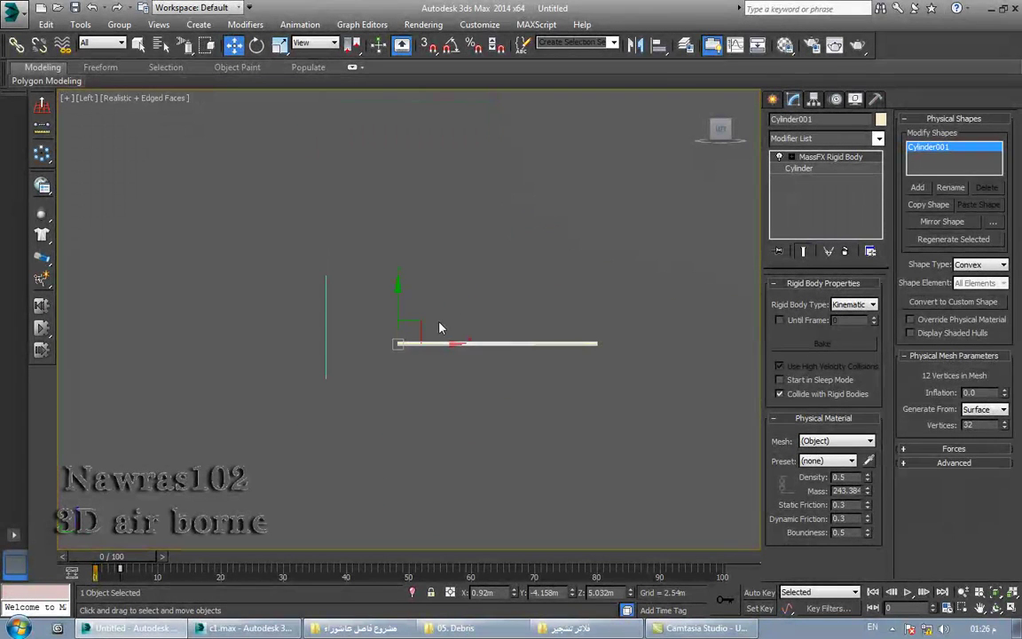
{"action": "key", "text": "f"}
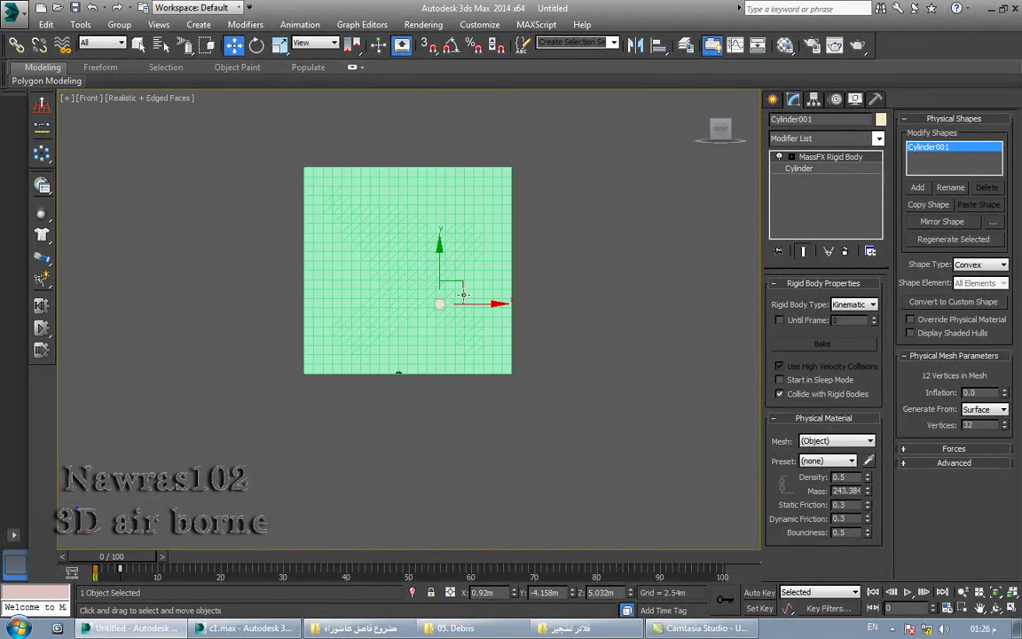
{"action": "mouse_move", "coordinate": [461, 282]}
{"action": "left_mouse_down"}
{"action": "mouse_move", "coordinate": [426, 271]}
{"action": "mouse_move", "coordinate": [429, 259]}
{"action": "left_mouse_up"}
Back in Perspective, start the simulation to watch the rod tear through the cloth.
{"action": "key", "text": "p"}
{"action": "mouse_move", "coordinate": [431, 309]}
{"action": "middle_mouse_down", "text": "alt"}
{"action": "mouse_move", "coordinate": [412, 312]}
{"action": "mouse_move", "coordinate": [467, 376]}
{"action": "middle_mouse_up", "text": "alt"}
{"action": "scroll", "coordinate": [470, 374], "scroll_direction": "up", "scroll_amount": 3}
{"action": "right_click", "coordinate": [494, 358]}
{"action": "left_click", "coordinate": [519, 390]}
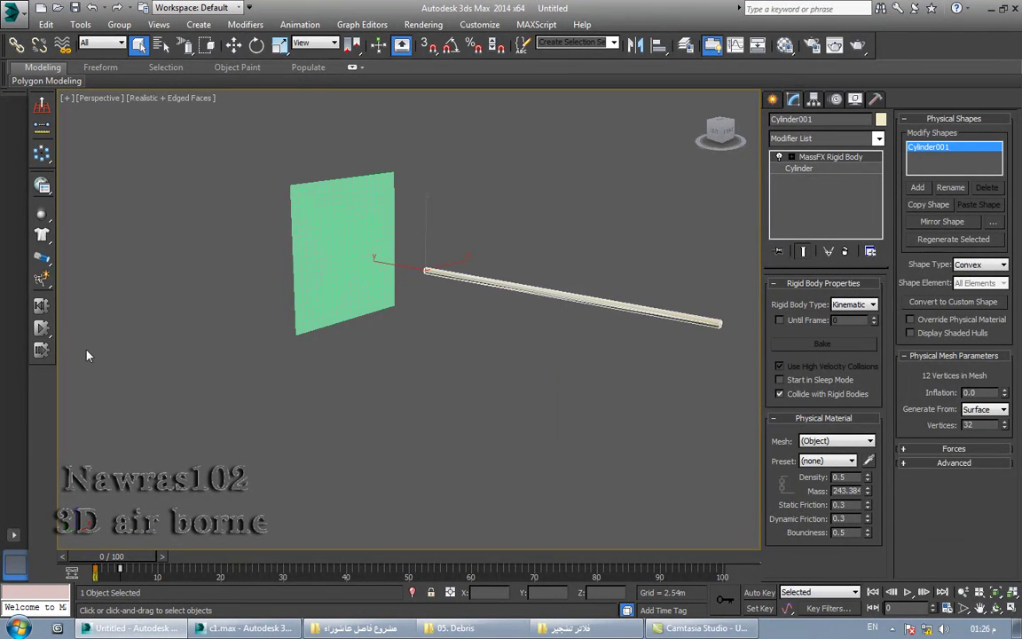
{"action": "left_click", "coordinate": [42, 328]}
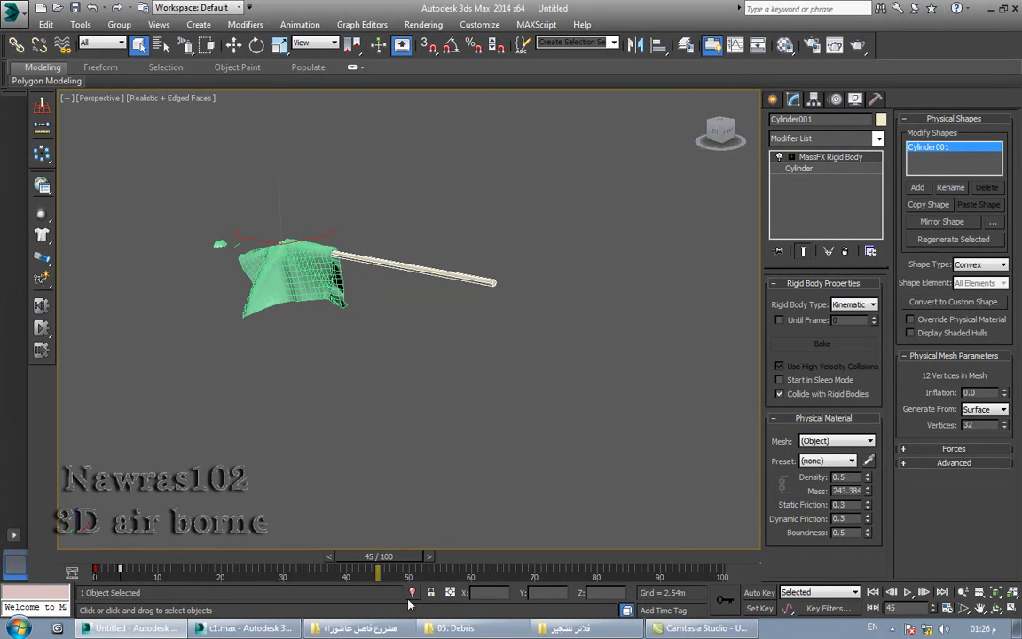
With Auto Key on, move Cylinder001 to Y 16.769m at frame 4, then return to frame 0.
{"action": "left_click", "coordinate": [760, 593]}
{"action": "left_click_drag", "start_coordinate": [368, 552], "coordinate": [135, 500]}
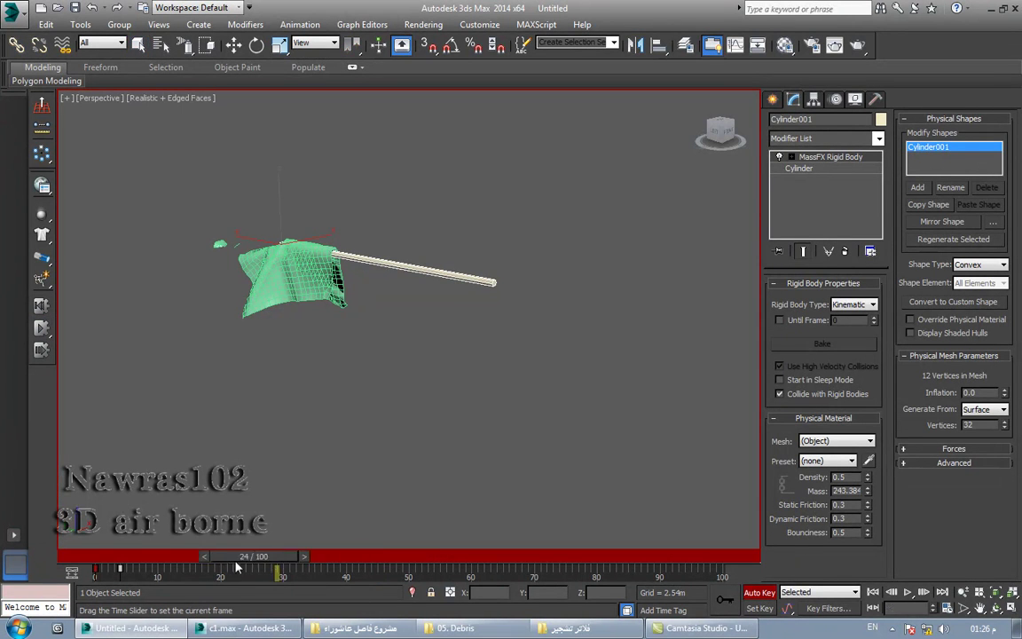
{"action": "right_click", "coordinate": [403, 362]}
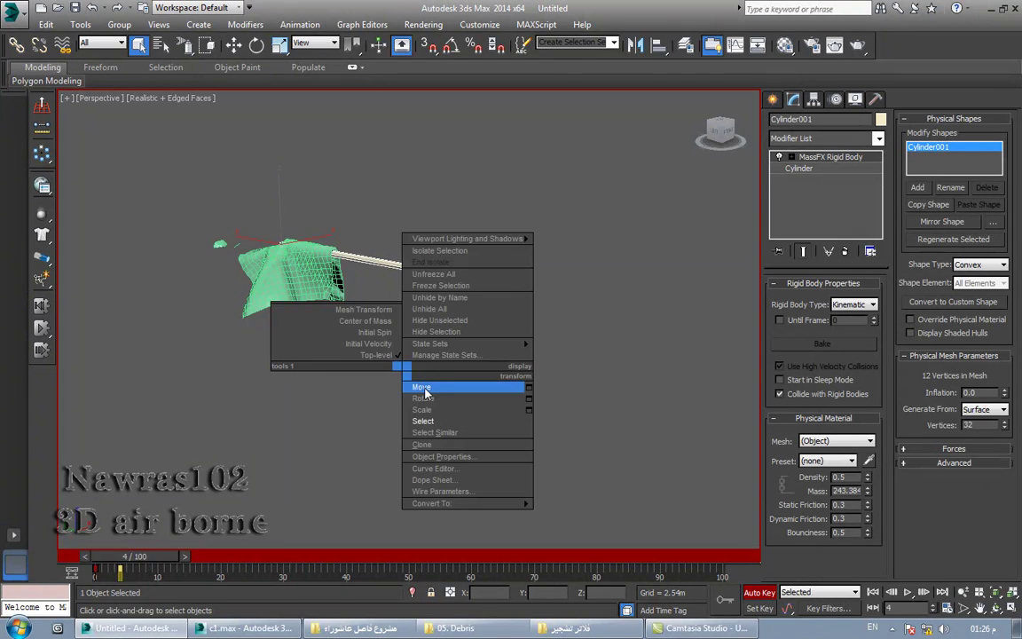
{"action": "left_click", "coordinate": [416, 388]}
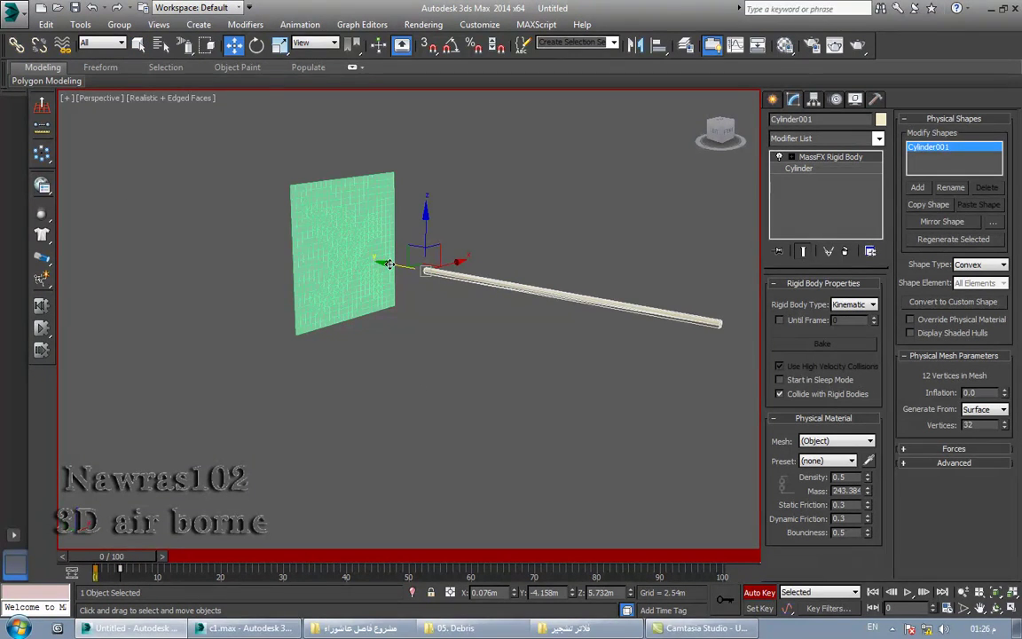
{"action": "left_click_drag", "start_coordinate": [122, 569], "coordinate": [135, 552]}
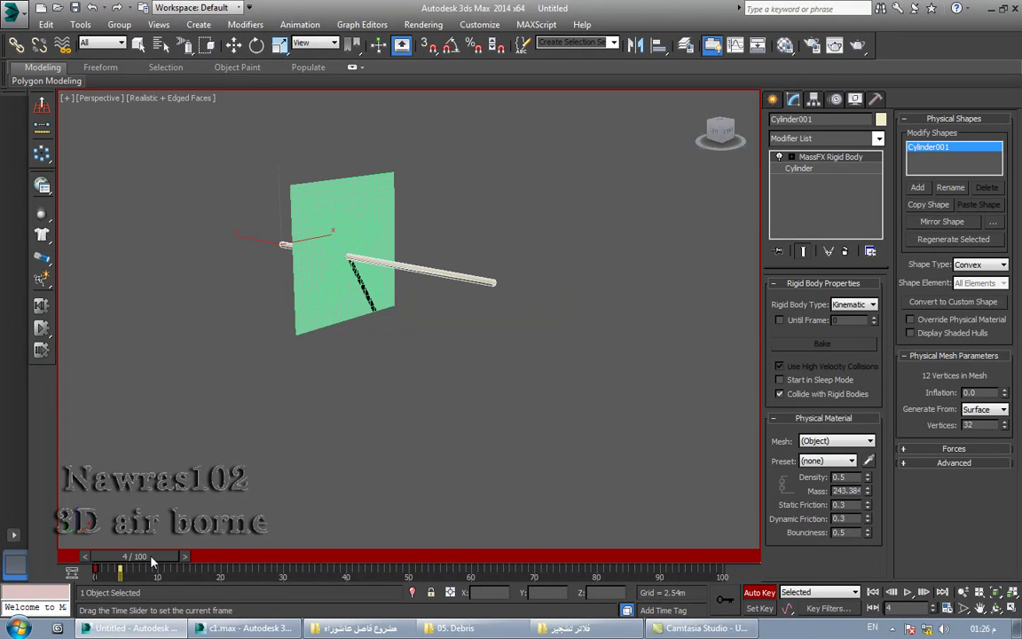
{"action": "left_click_drag", "start_coordinate": [258, 241], "coordinate": [100, 216]}
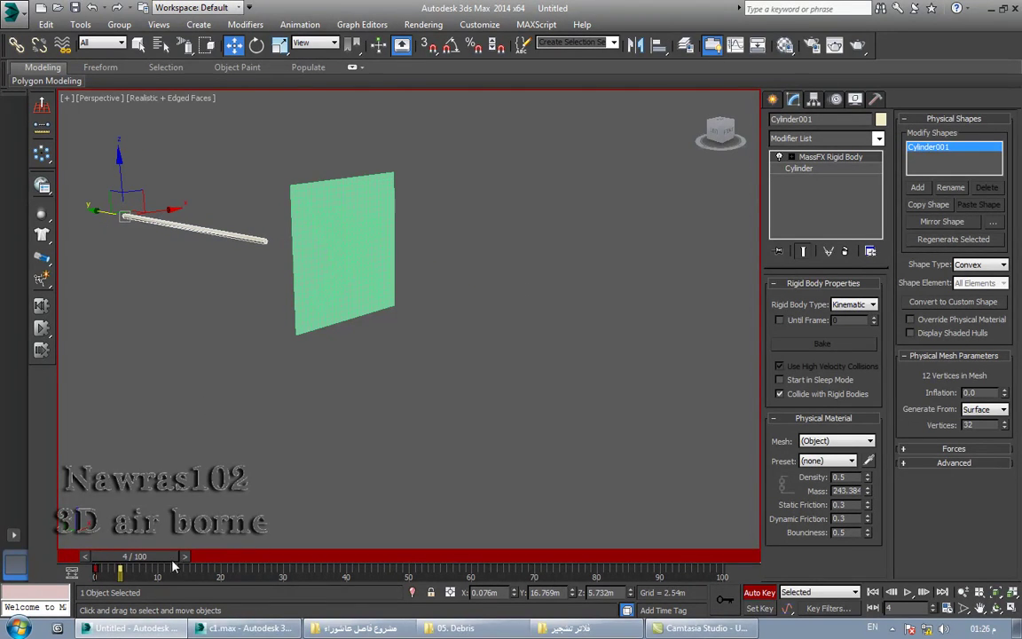
{"action": "left_click_drag", "start_coordinate": [133, 555], "coordinate": [108, 555]}
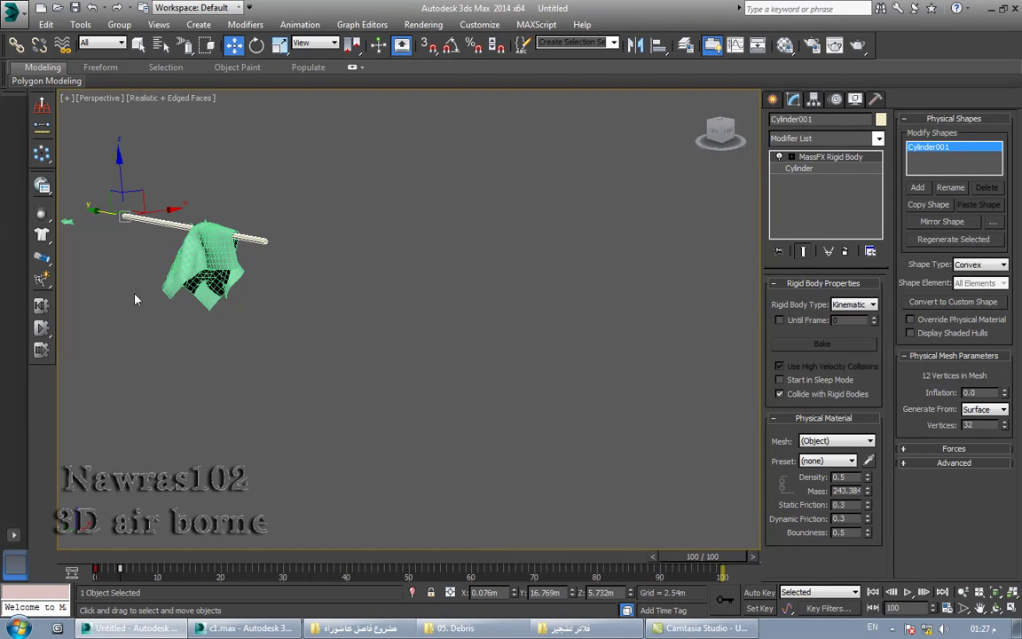
Bake All Objects via Animation > MassFX, play back the tearing cloth, then select the plane.
{"action": "left_click", "coordinate": [300, 25]}
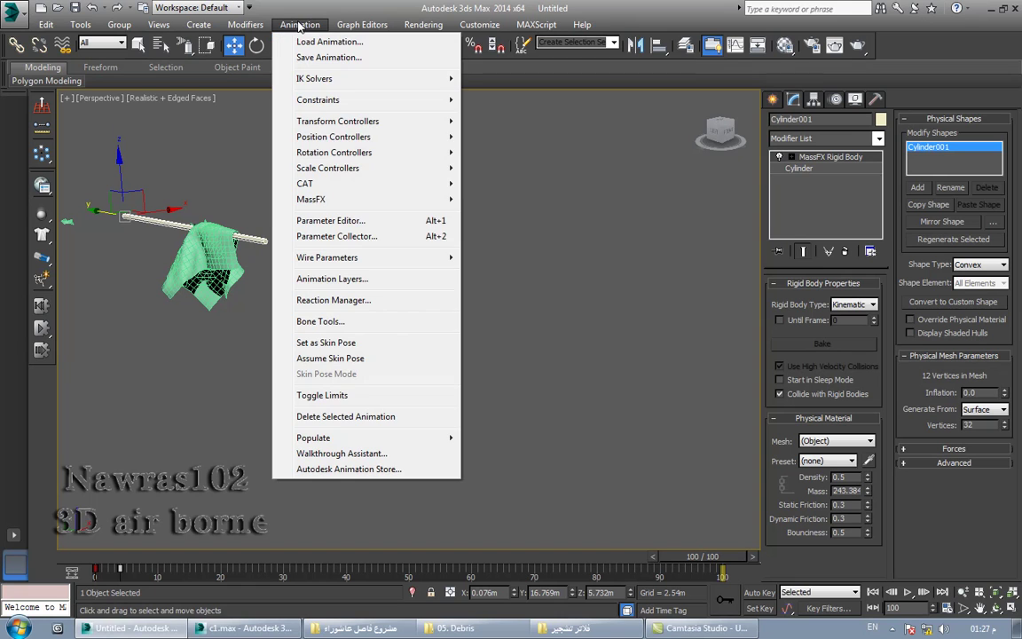
{"action": "mouse_move", "coordinate": [310, 198]}
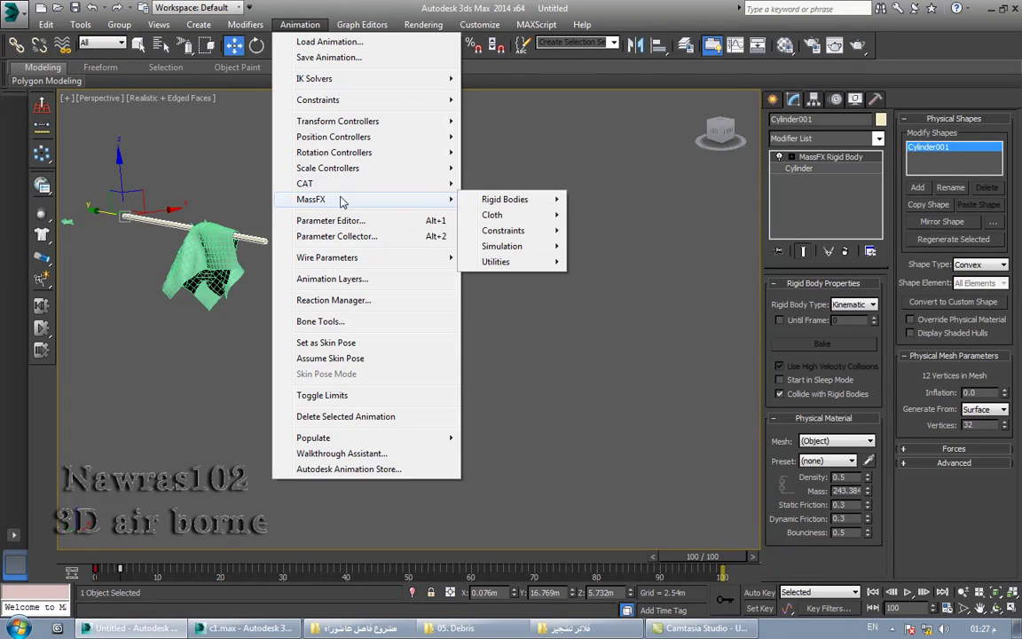
{"action": "mouse_move", "coordinate": [502, 245]}
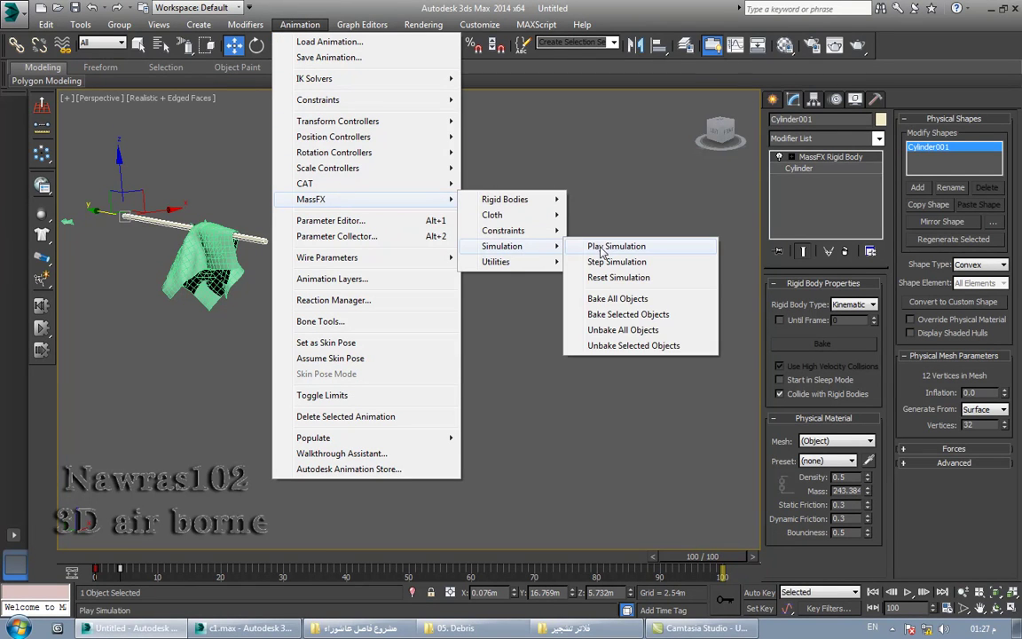
{"action": "left_click", "coordinate": [619, 299]}
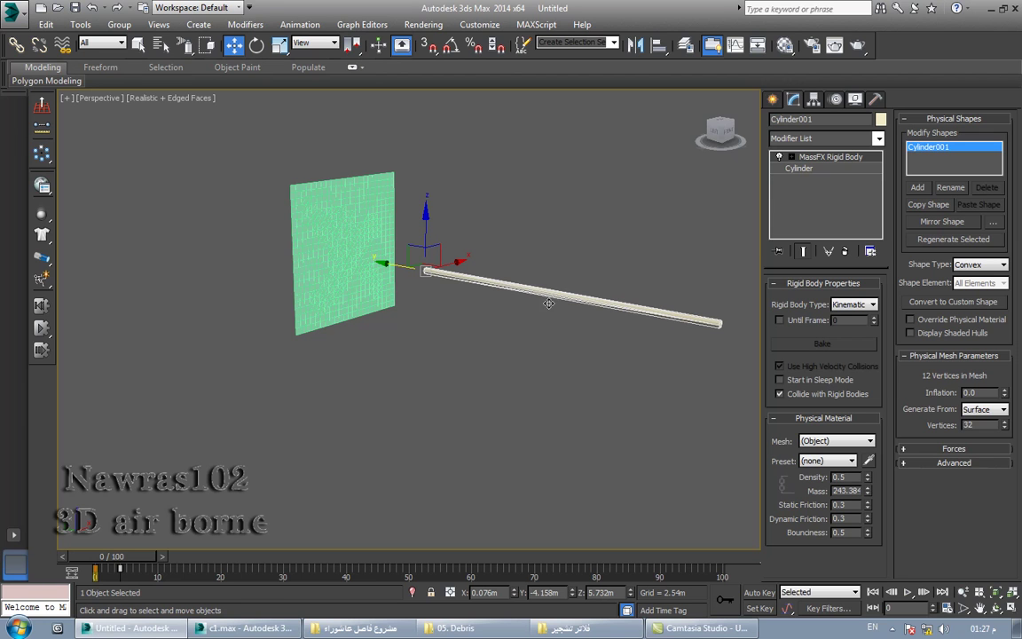
{"action": "key", "text": "slash"}
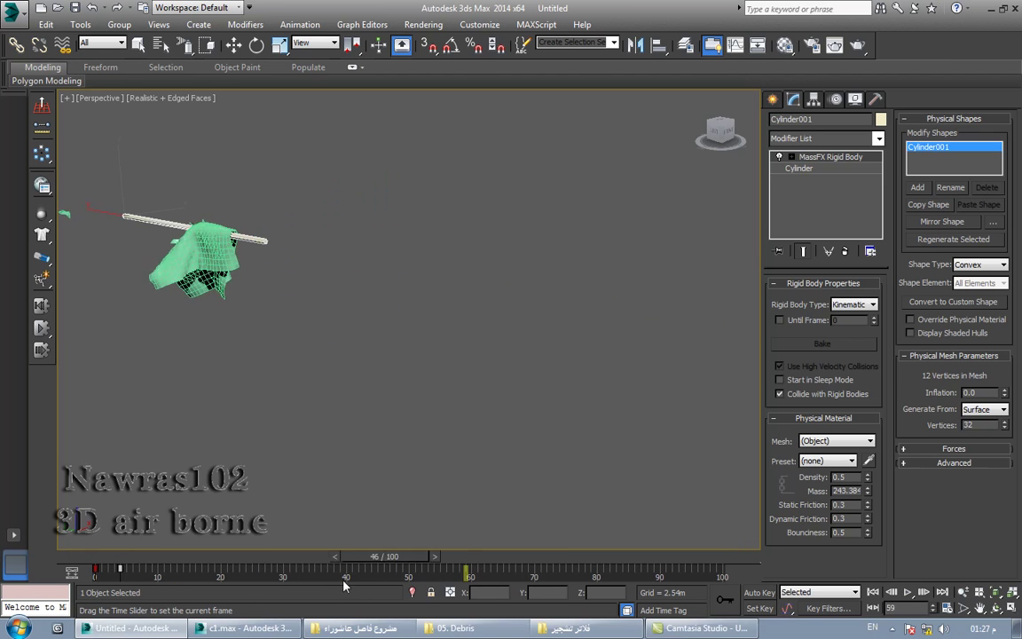
{"action": "key", "text": "w"}
{"action": "left_click", "coordinate": [342, 289]}
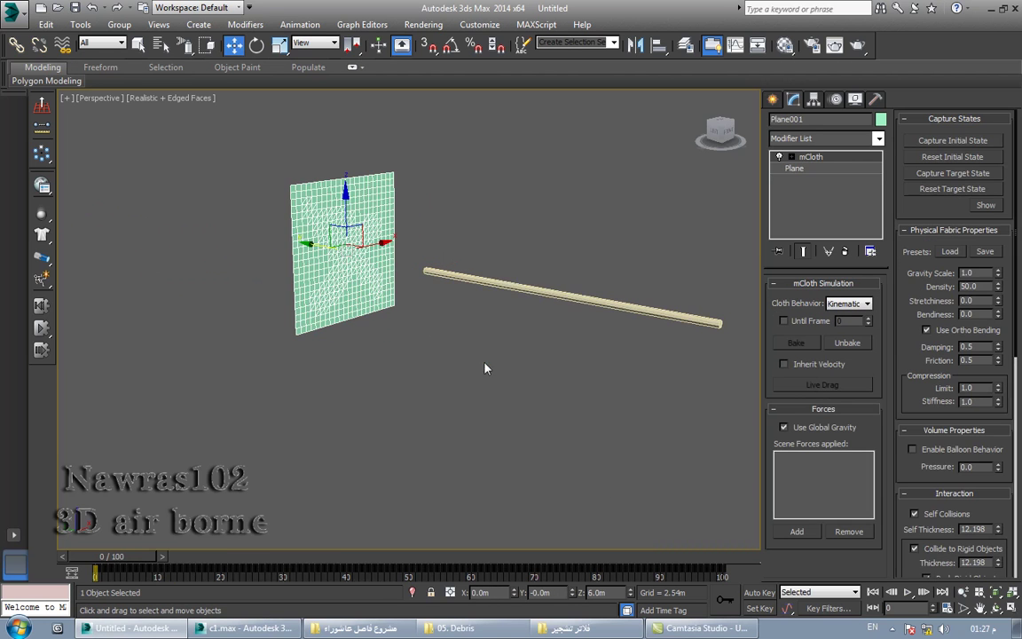
Clear the selection, hide edged faces, and orbit until the rod lies horizontal.
{"action": "right_click", "coordinate": [479, 355]}
{"action": "left_click", "coordinate": [502, 408]}
{"action": "left_click", "coordinate": [549, 411]}
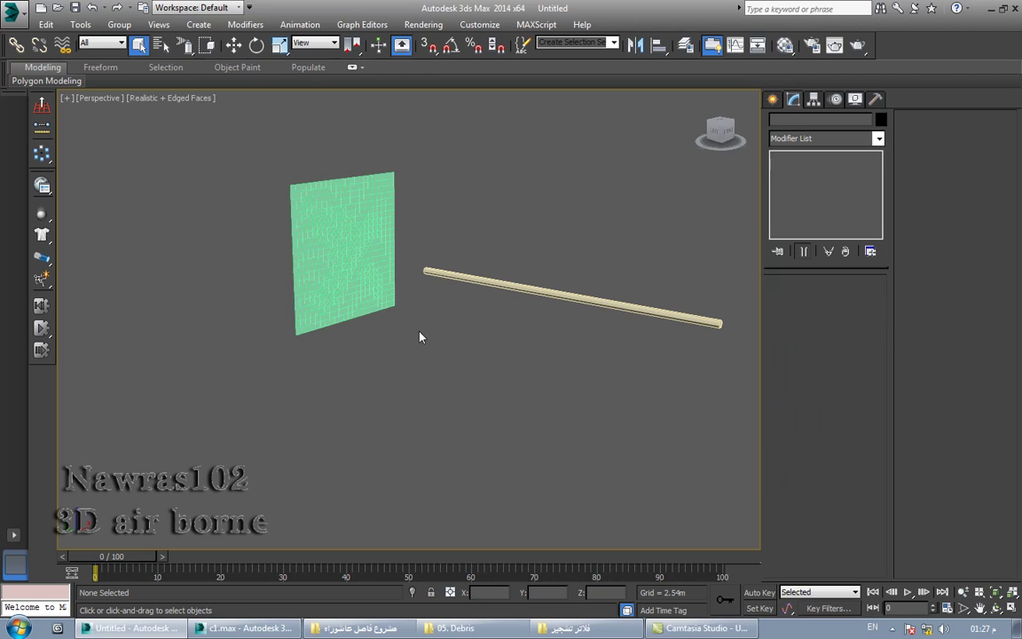
{"action": "key", "text": "F4"}
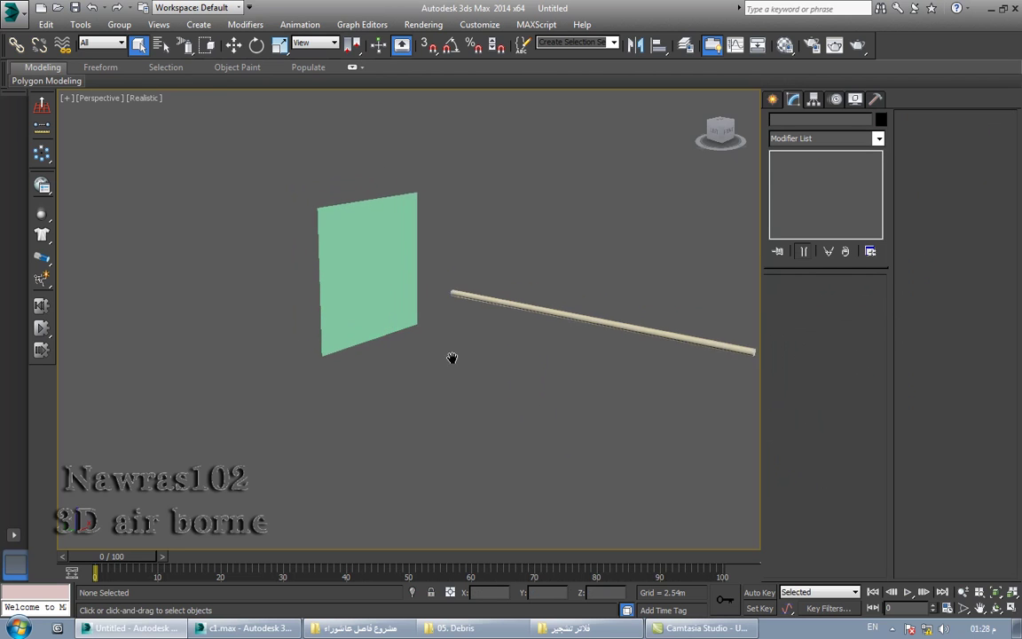
{"action": "scroll", "coordinate": [424, 338], "scroll_direction": "up", "scroll_amount": 4}
{"action": "middle_click_drag", "start_coordinate": [493, 352], "coordinate": [341, 380], "text": "alt"}
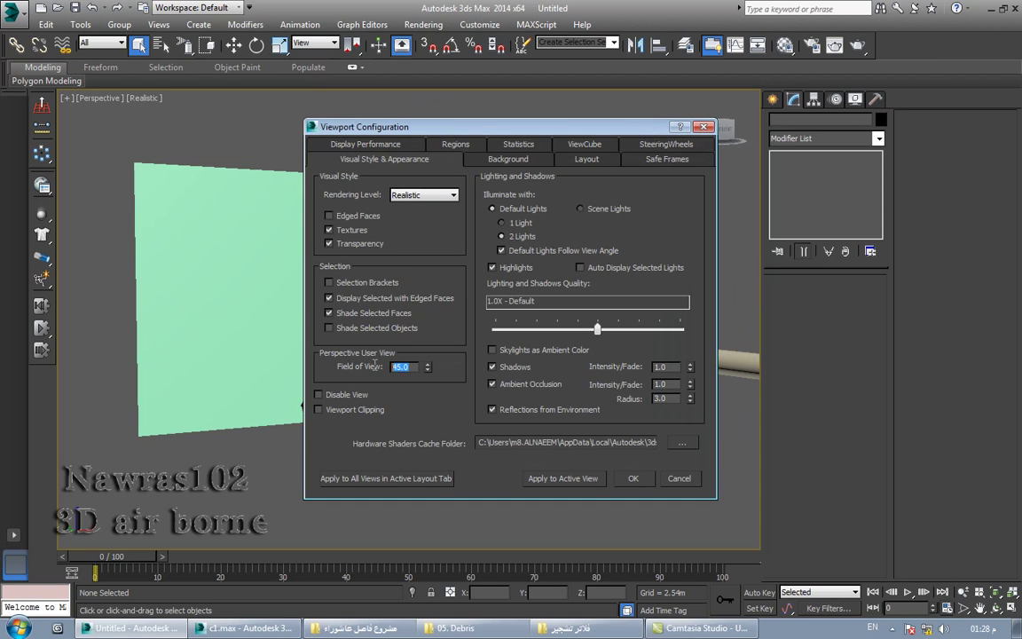
{"action": "left_click", "coordinate": [625, 480]}
{"action": "mouse_move", "coordinate": [634, 484]}
{"action": "middle_mouse_down", "text": "alt"}
{"action": "mouse_move", "coordinate": [540, 465]}
{"action": "mouse_move", "coordinate": [444, 411]}
{"action": "mouse_move", "coordinate": [514, 422]}
{"action": "mouse_move", "coordinate": [498, 413]}
{"action": "middle_mouse_up", "text": "alt"}
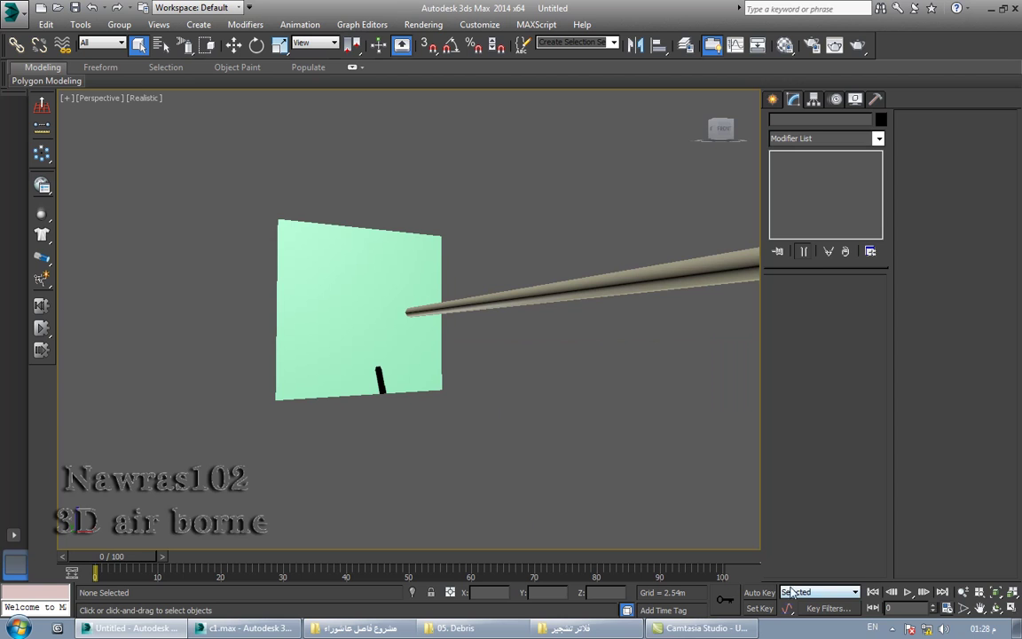
Apply an 88° perspective field of view, then play the baked cloth animation and view it from behind.
{"action": "left_click", "coordinate": [946, 609]}
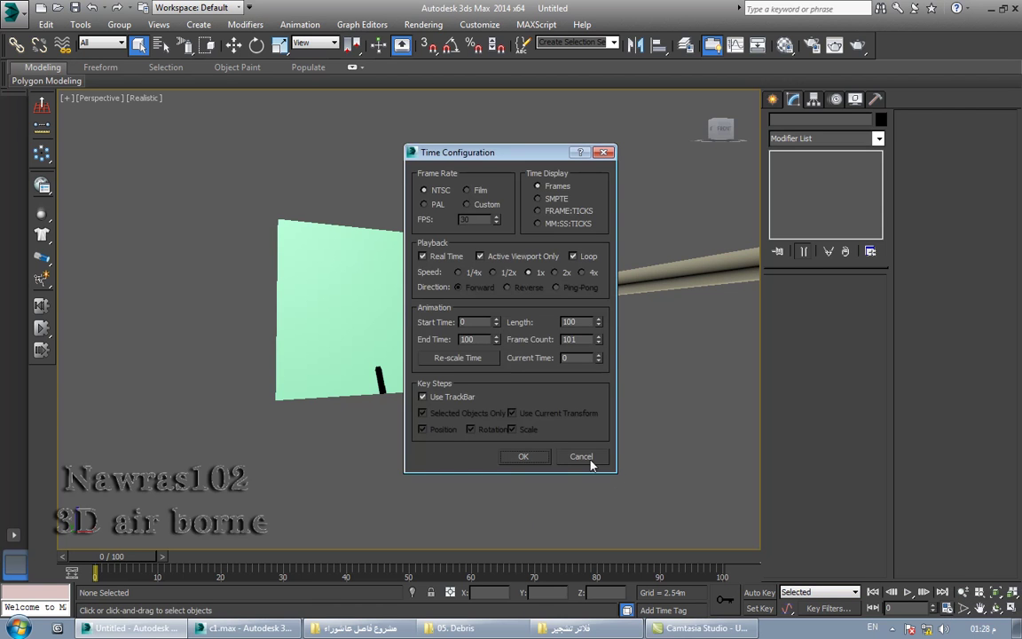
{"action": "left_click", "coordinate": [590, 459]}
{"action": "right_click", "coordinate": [964, 610]}
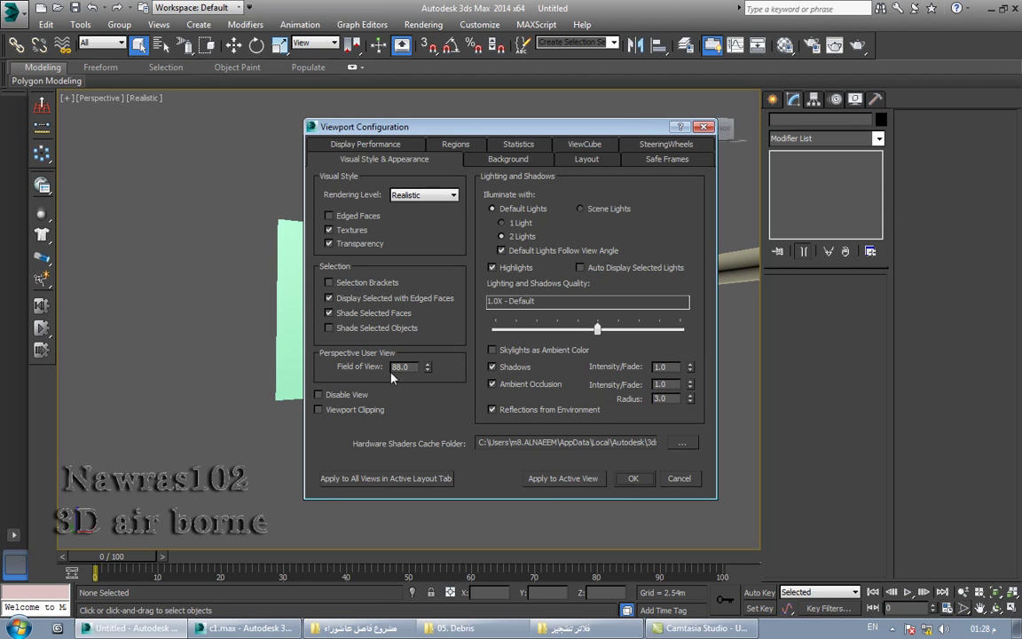
{"action": "left_click", "coordinate": [634, 479]}
{"action": "left_click", "coordinate": [905, 593]}
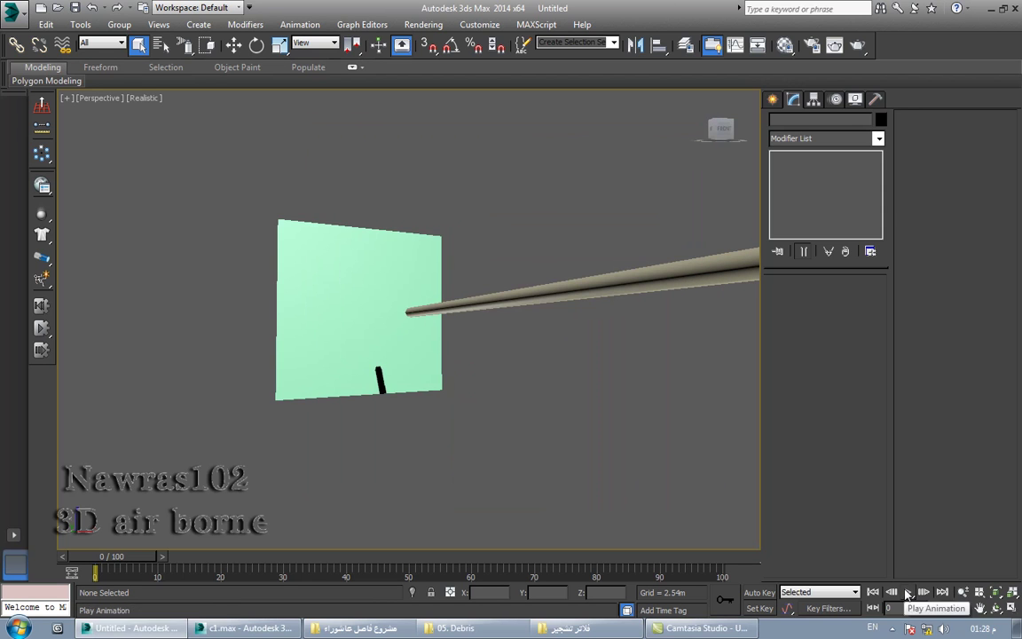
{"action": "left_click_drag", "start_coordinate": [404, 565], "coordinate": [89, 577]}
{"action": "mouse_move", "coordinate": [347, 422]}
{"action": "middle_mouse_down", "text": "alt"}
{"action": "mouse_move", "coordinate": [532, 439]}
{"action": "mouse_move", "coordinate": [486, 410]}
{"action": "mouse_move", "coordinate": [538, 384]}
{"action": "middle_mouse_up", "text": "alt"}
{"action": "scroll", "coordinate": [535, 386], "scroll_direction": "down", "scroll_amount": 3}
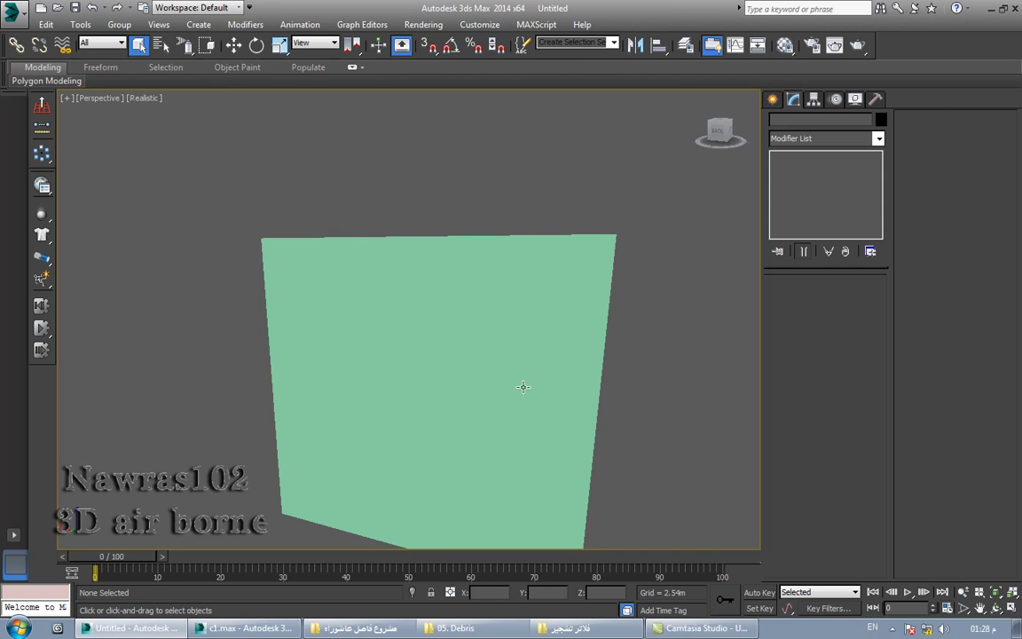
Zoom out, orbit to reveal the rod, and play the simulation to preview the cloth ripping.
{"action": "scroll", "coordinate": [515, 351], "scroll_direction": "down", "scroll_amount": 3}
{"action": "middle_click_drag", "start_coordinate": [519, 344], "coordinate": [595, 452], "text": "alt"}
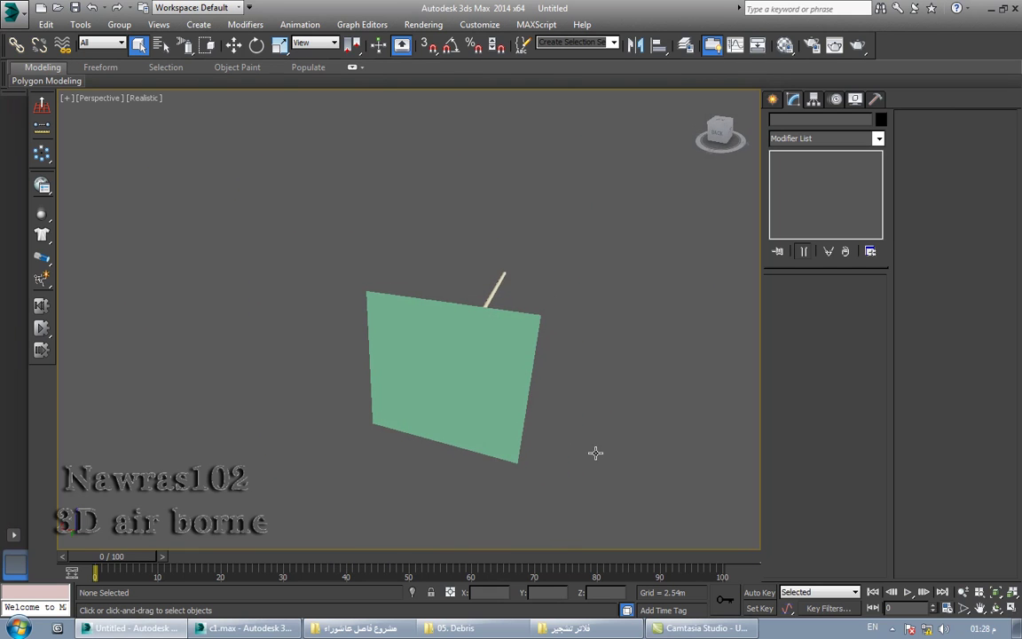
{"action": "key", "text": "slash"}
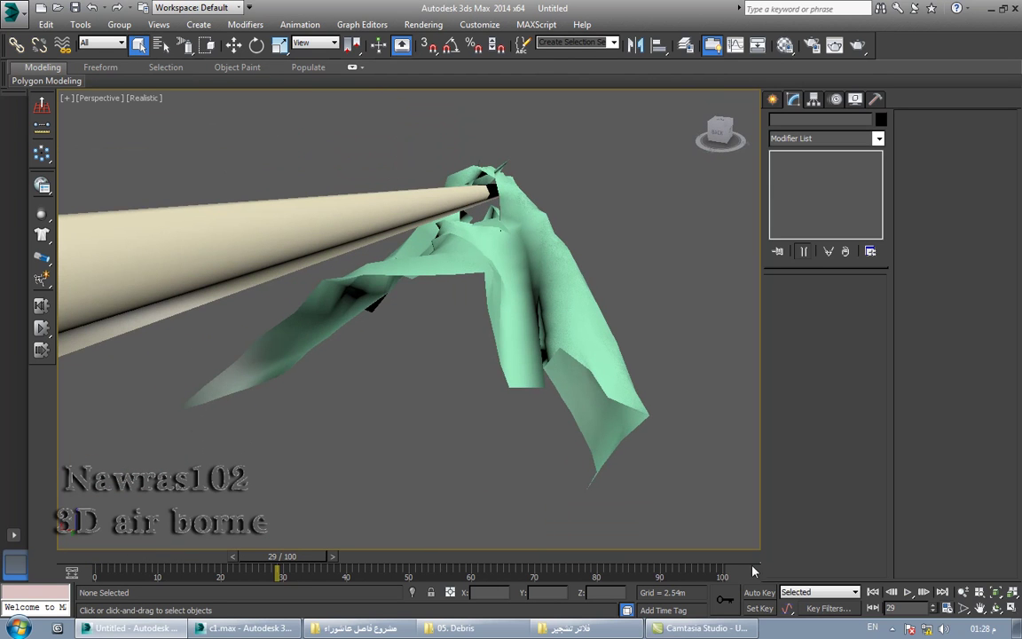
{"action": "left_click", "coordinate": [871, 592]}
{"action": "left_click", "coordinate": [907, 591]}
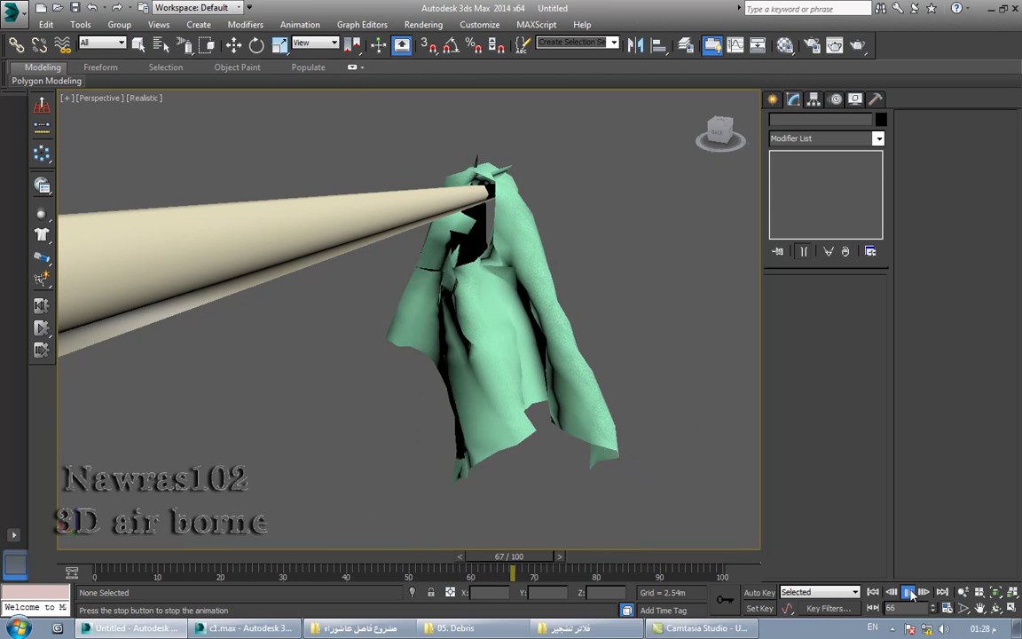
Stop playback at frame 0 and select Plane001 to show its mCloth settings.
{"action": "left_click", "coordinate": [908, 592]}
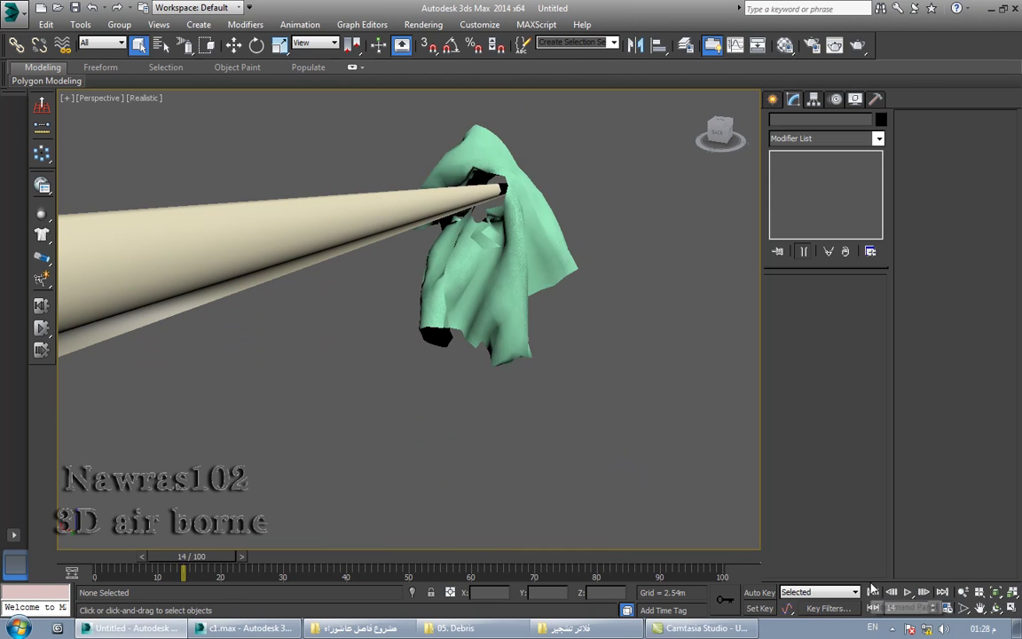
{"action": "left_click", "coordinate": [871, 591]}
{"action": "left_click", "coordinate": [483, 201]}
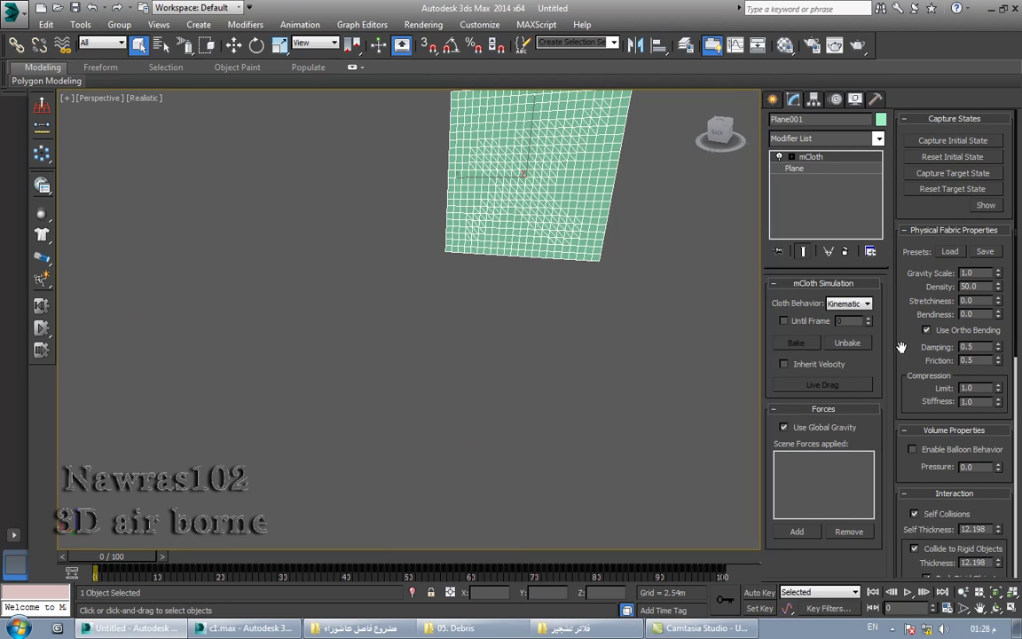
Scroll the mCloth rollout to review its Tearing settings, then deselect the cloth plane.
{"action": "left_click_drag", "start_coordinate": [901, 343], "coordinate": [889, 204]}
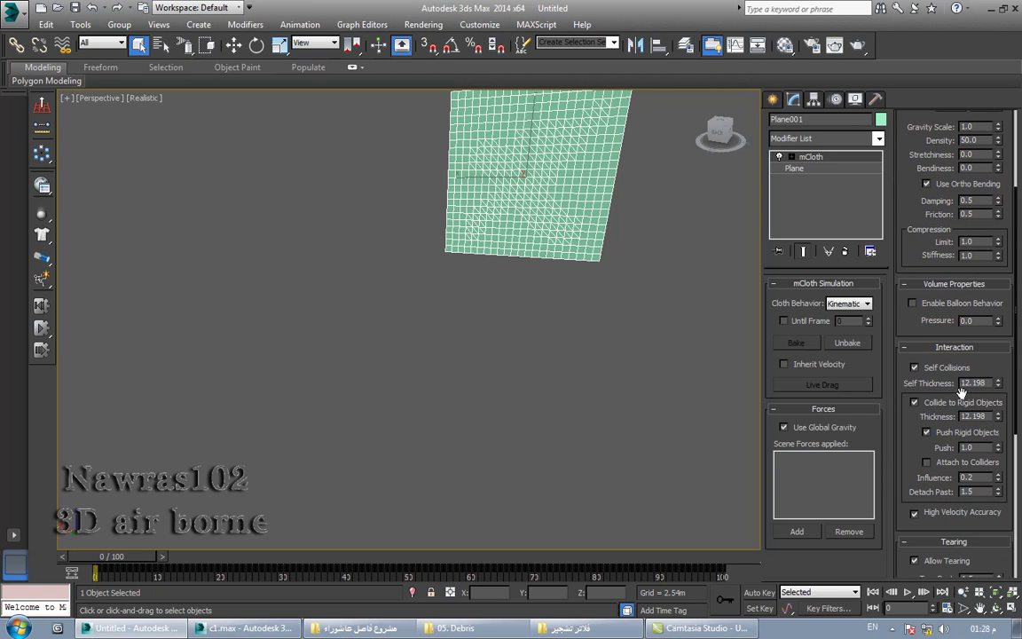
{"action": "left_click_drag", "start_coordinate": [930, 413], "coordinate": [922, 400]}
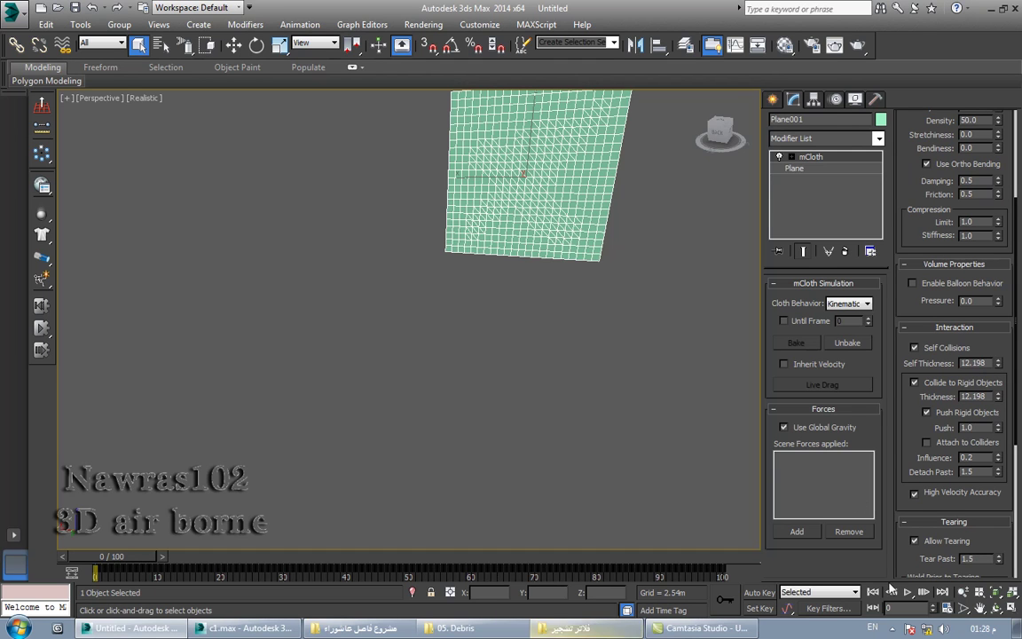
{"action": "left_click", "coordinate": [892, 632]}
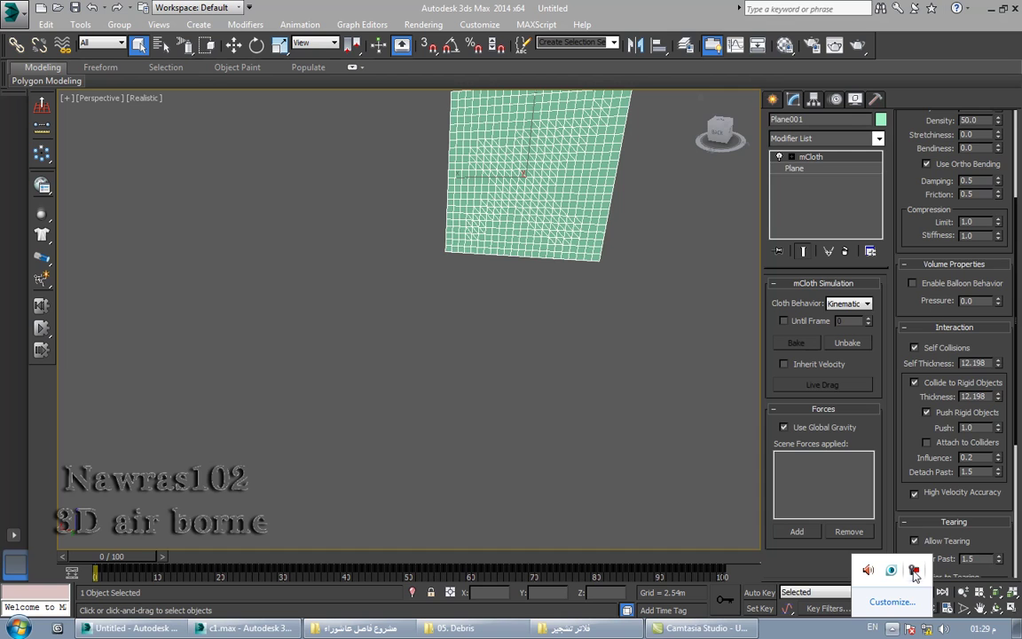
{"action": "left_click", "coordinate": [661, 435]}
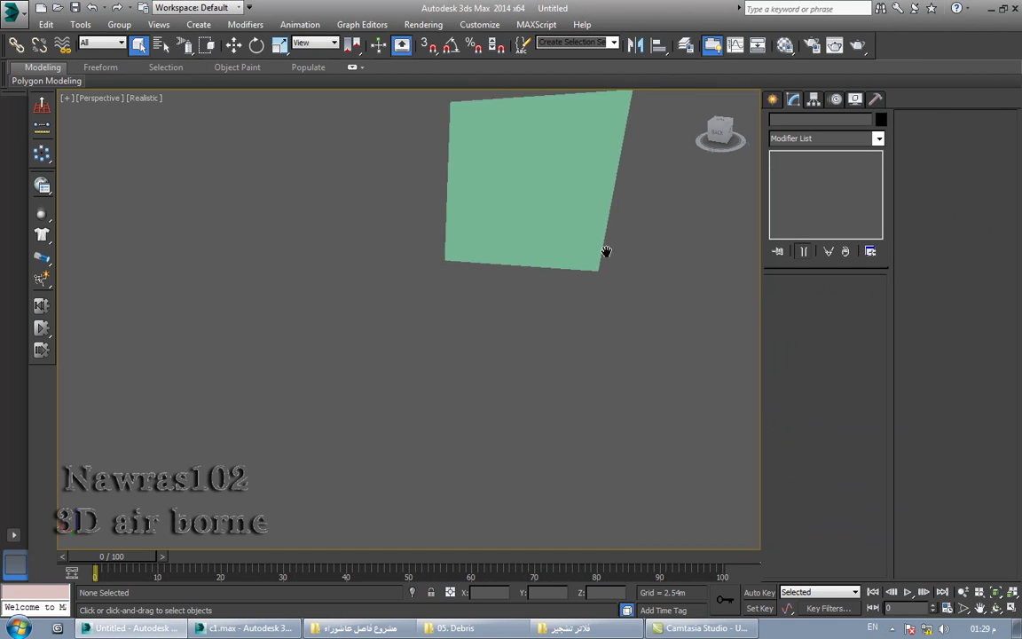
Scrub the baked animation to frame 3, showing the cloth ripped around the rod.
{"action": "middle_click_drag", "start_coordinate": [604, 251], "coordinate": [476, 403]}
{"action": "mouse_move", "coordinate": [177, 555]}
{"action": "left_mouse_down"}
{"action": "mouse_move", "coordinate": [275, 542]}
{"action": "mouse_move", "coordinate": [155, 543]}
{"action": "left_mouse_up"}
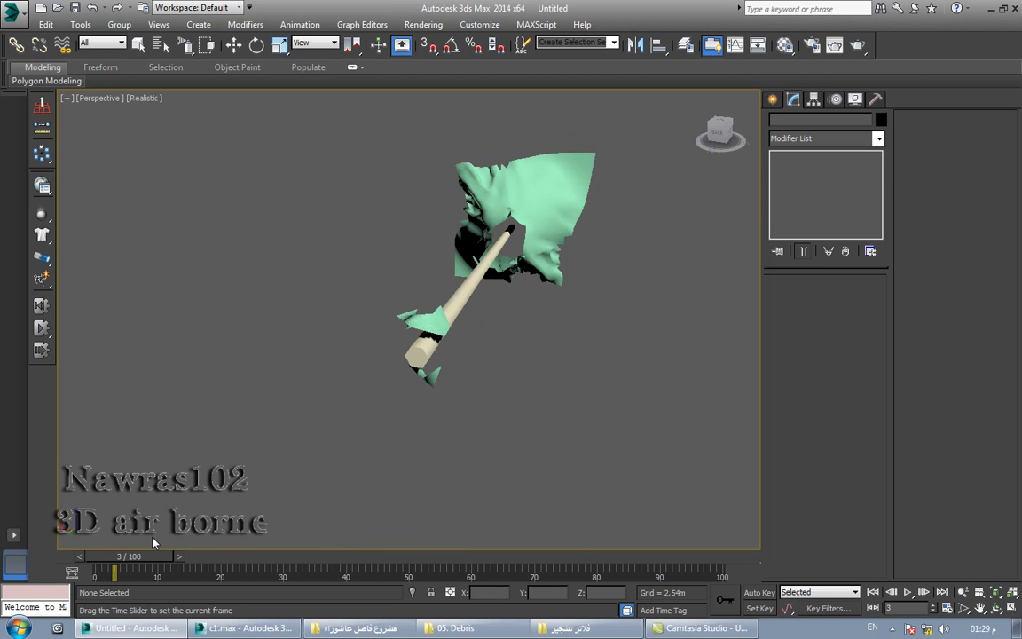
{"action": "right_click", "coordinate": [472, 410]}
{"action": "left_click", "coordinate": [577, 422]}
{"action": "left_click", "coordinate": [894, 628]}
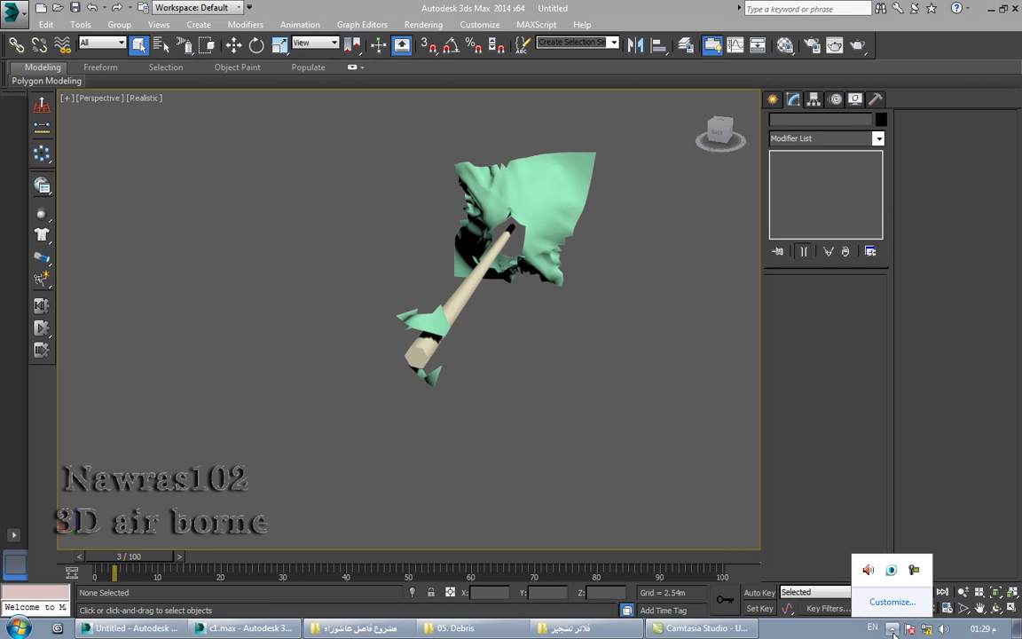
{"action": "left_click", "coordinate": [915, 570]}
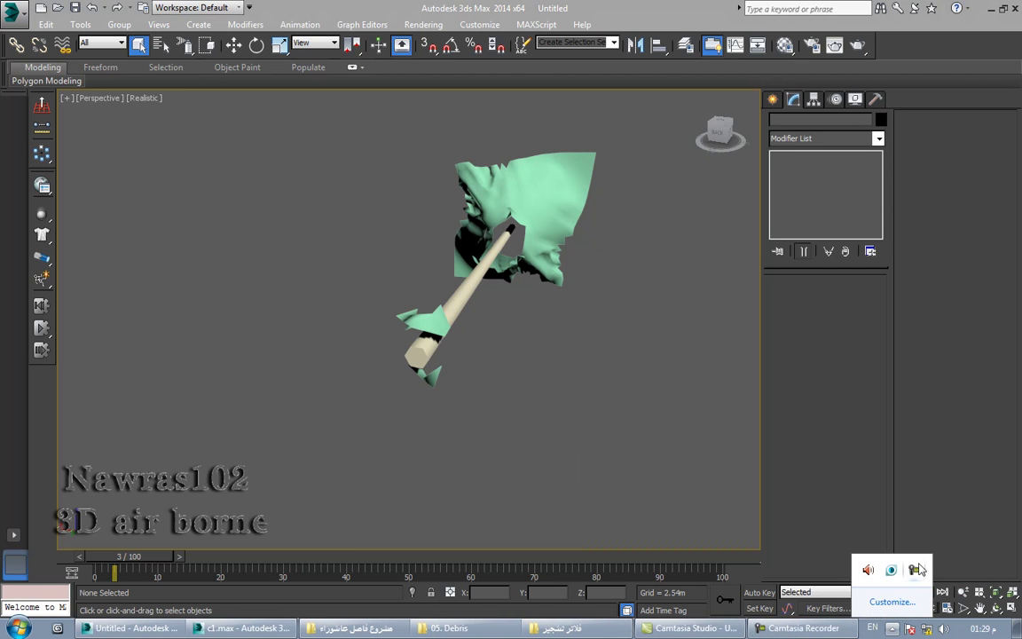